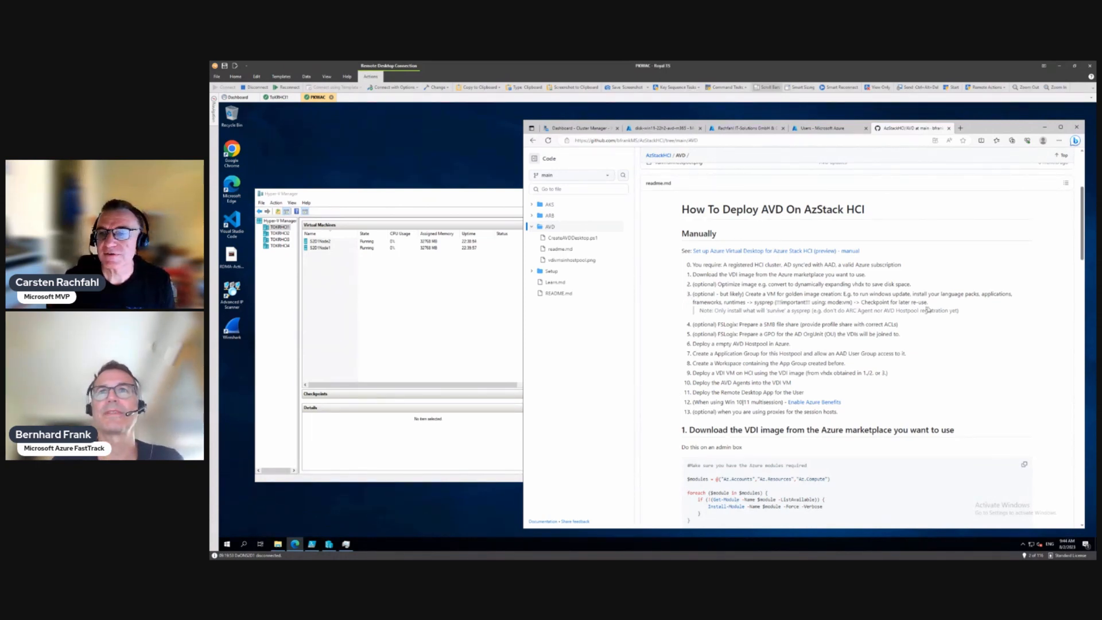
Step: Highlight the readme's step 4 note on creating a golden-image VM, then scroll toward section 2, Optimize image
drag(963, 313, 691, 299)
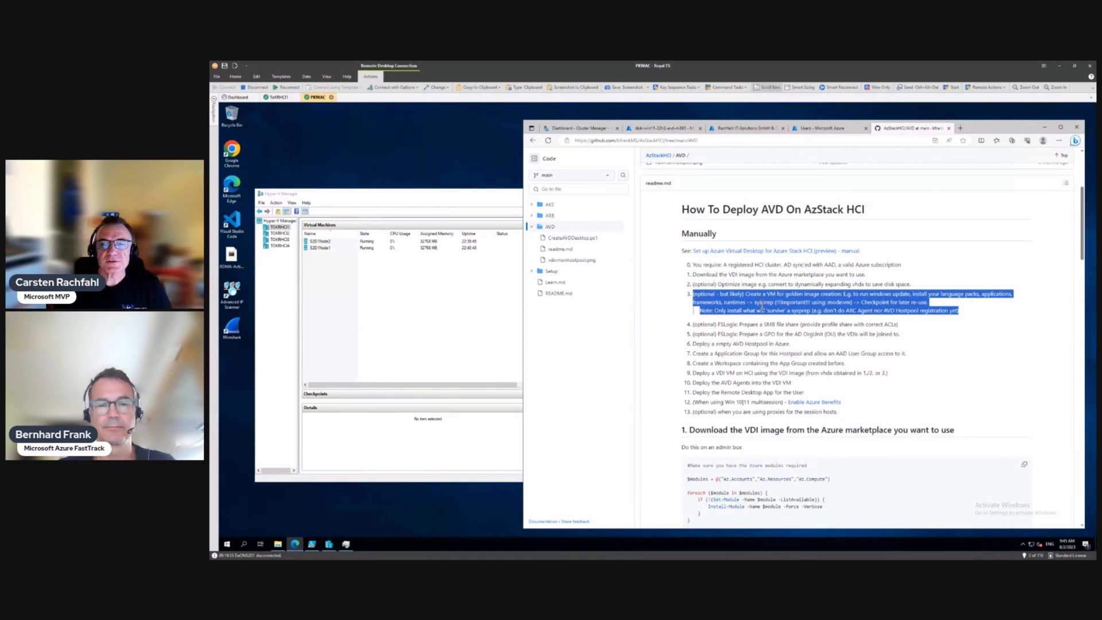
scroll(761, 305, down, 10)
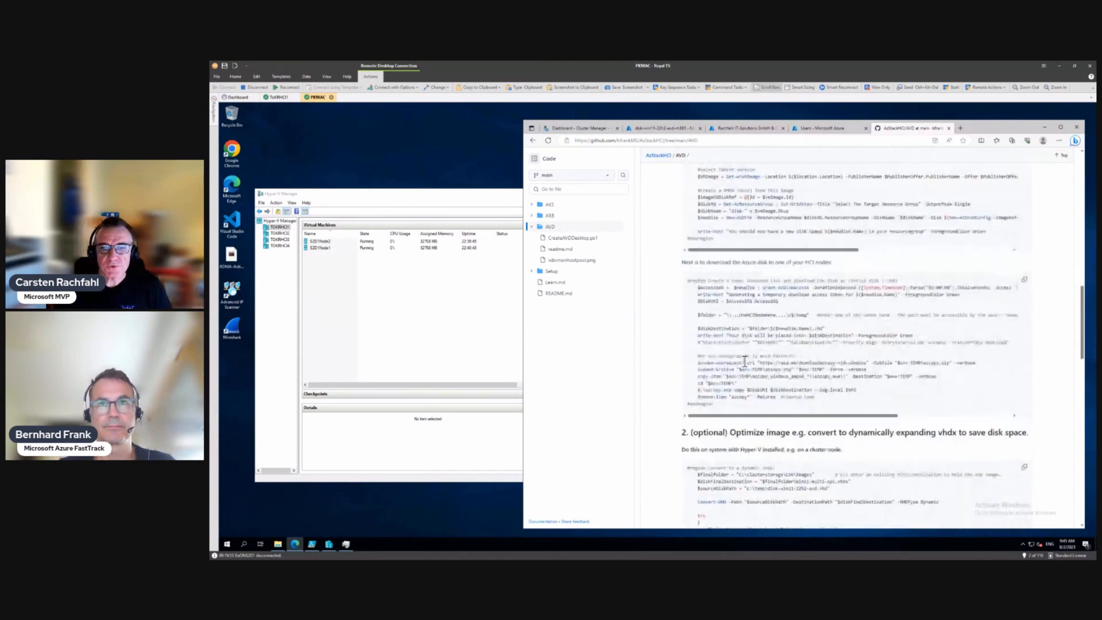
Step: Scroll the readme to section 3, Create a VM for golden image creation, then switch to Hyper-V Manager
scroll(745, 361, down, 10)
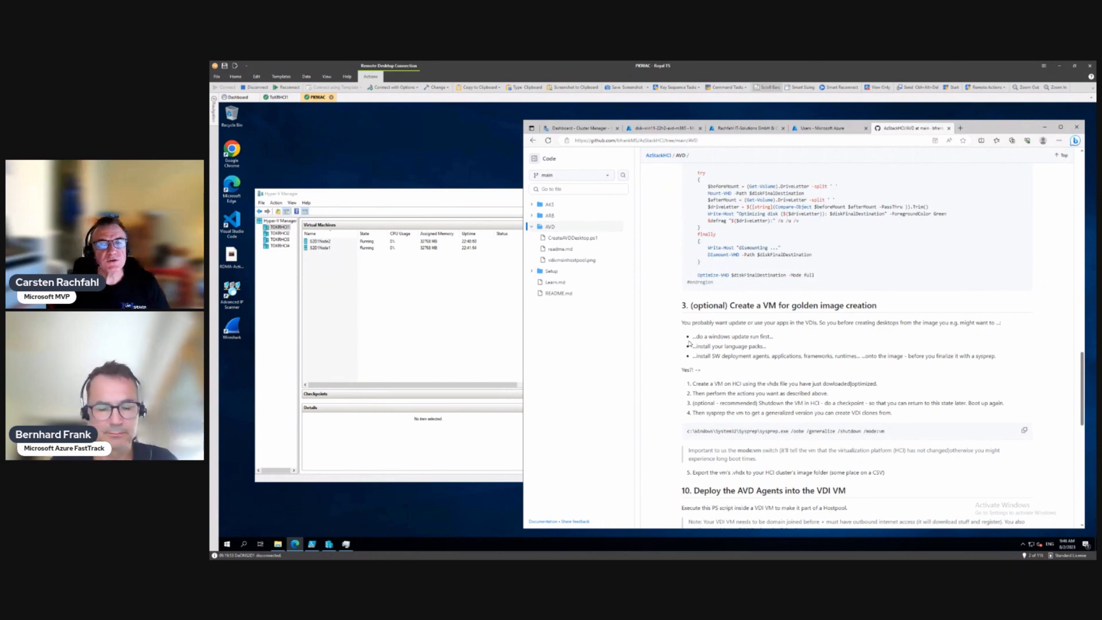
click(431, 326)
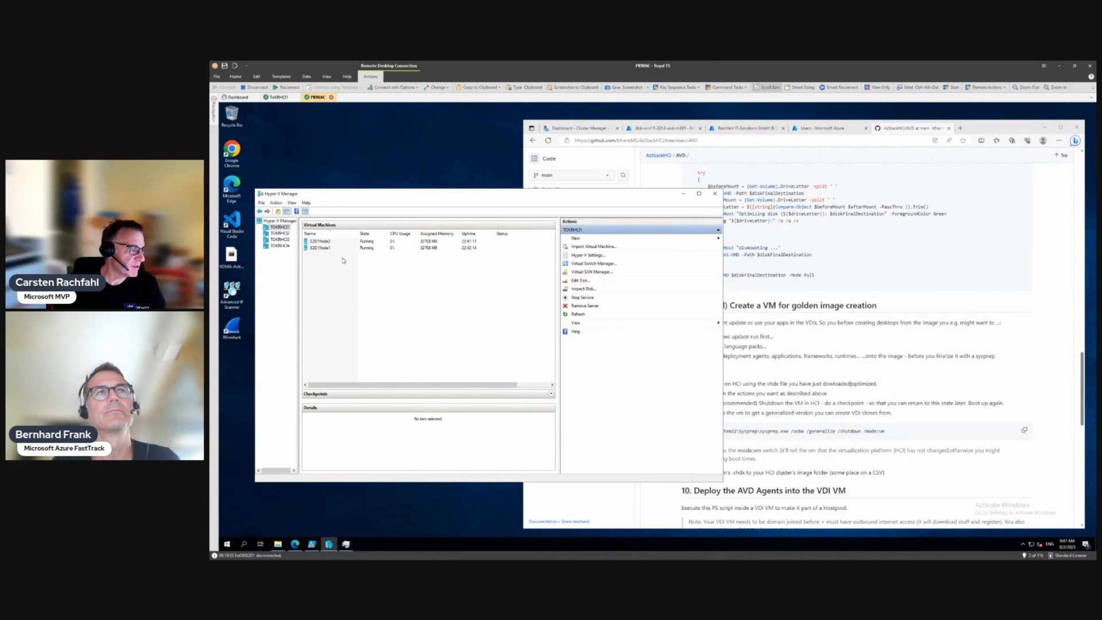
Step: Start the New Virtual Machine Wizard on host TOKRHCI2 and pass the introduction page
click(281, 233)
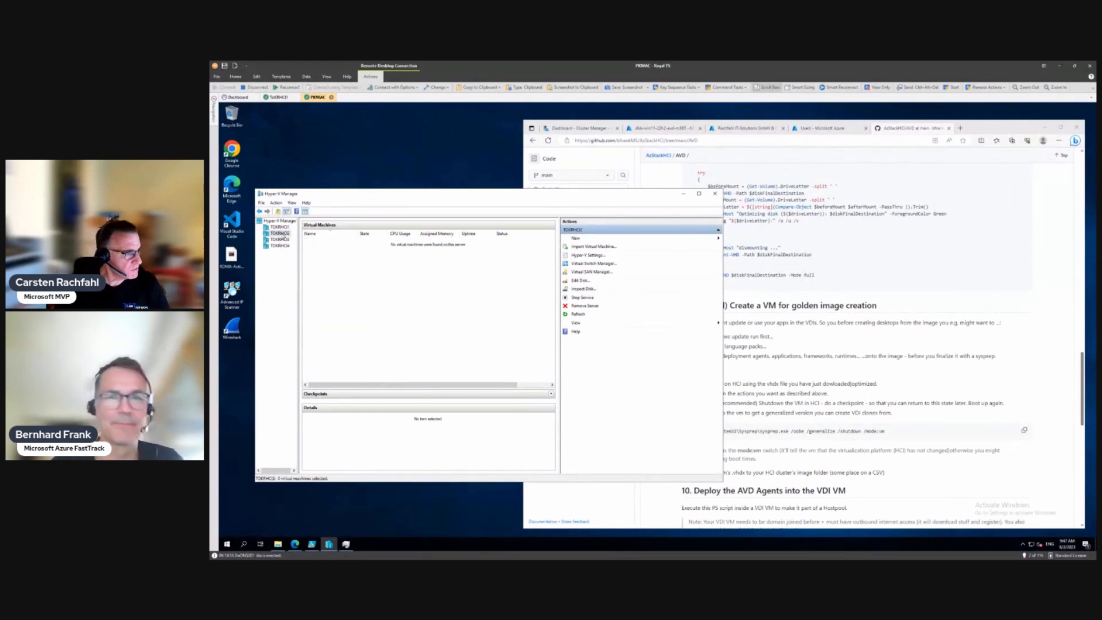
click(588, 240)
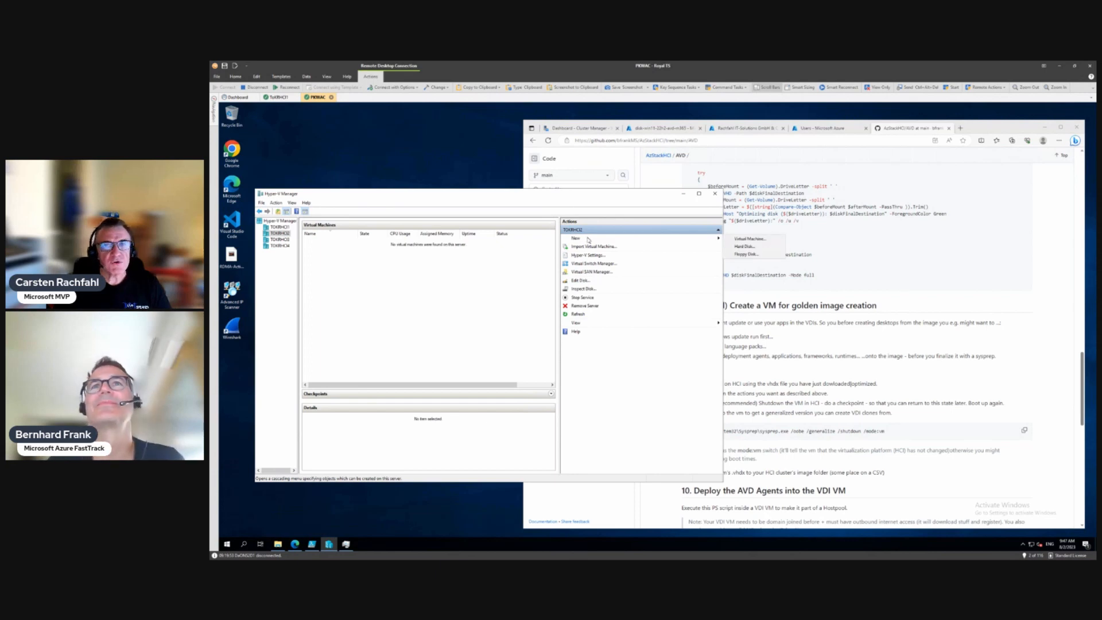
click(757, 242)
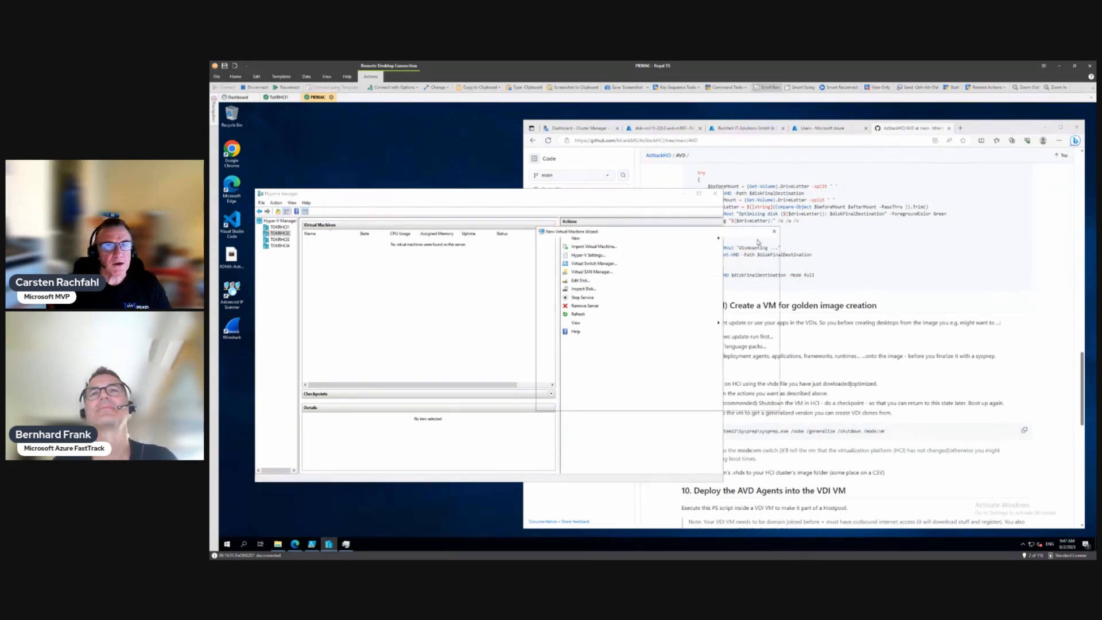
click(703, 402)
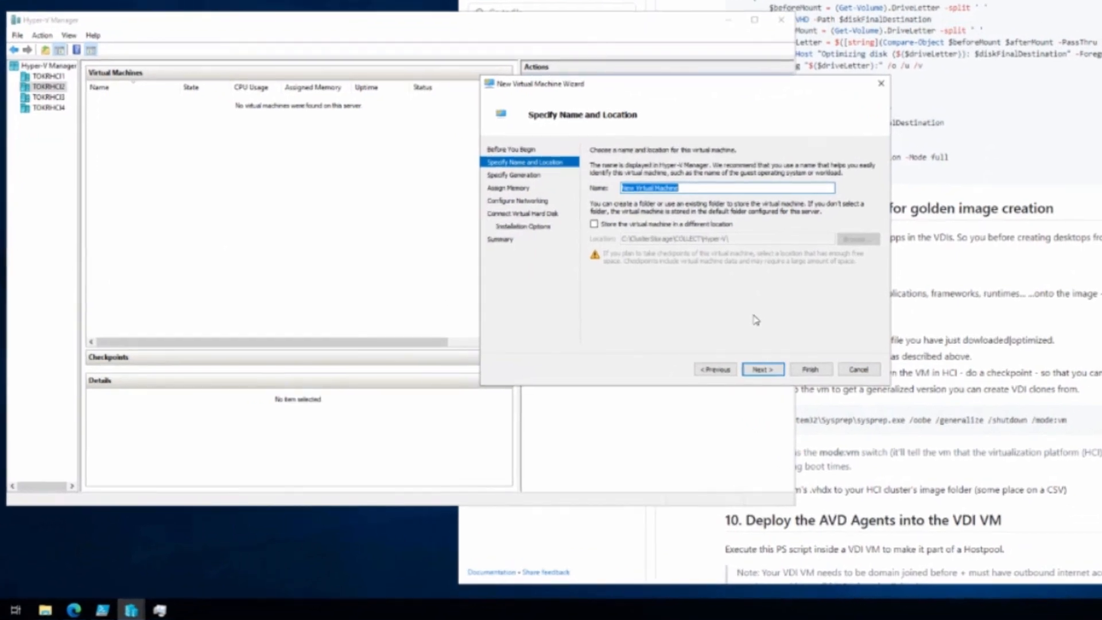
Step: Name the VM W11MultiGoldenImage and store it in a different location
text(GoldenImage)
key(Right)
key(shift+Right)
key(shift+Right)
key(shift+Right)
key(shift+Right)
key(shift+Right)
key(BackSpace)
key(Right)
key(Right)
text(olden)
click(623, 188)
text(W11Mu_lti)
click(646, 225)
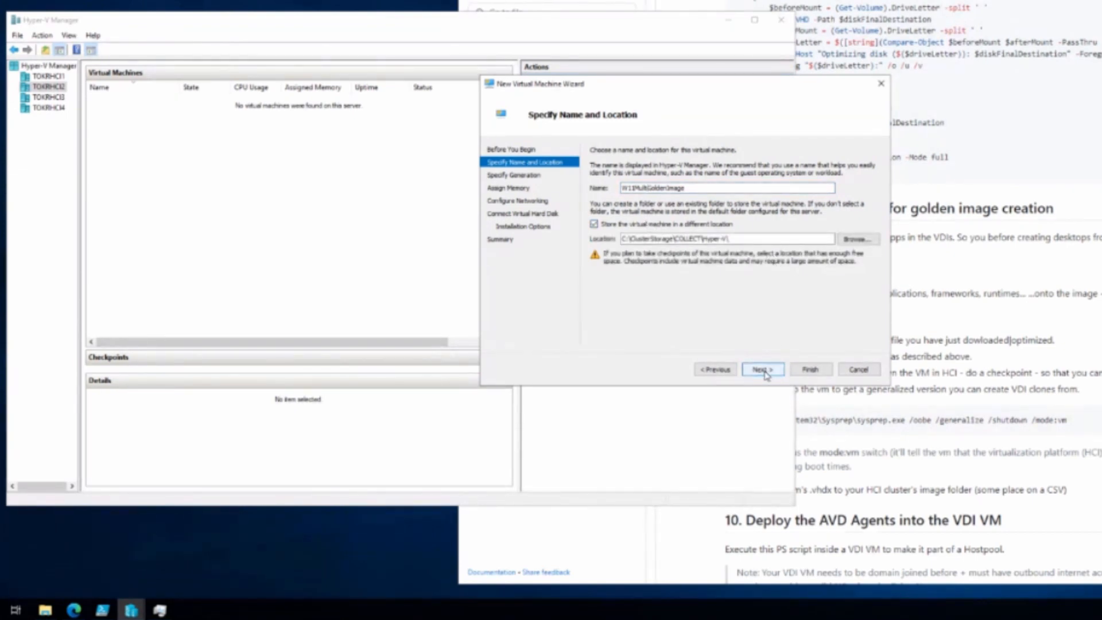
Step: Keep the default storage location and make the VM Generation 2
click(862, 237)
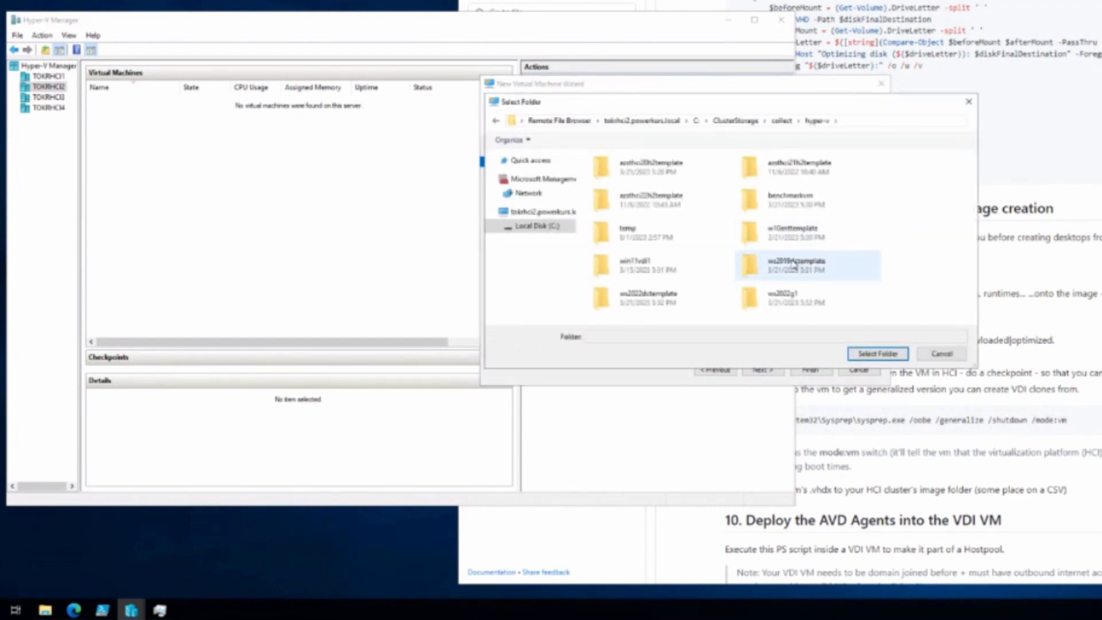
click(940, 354)
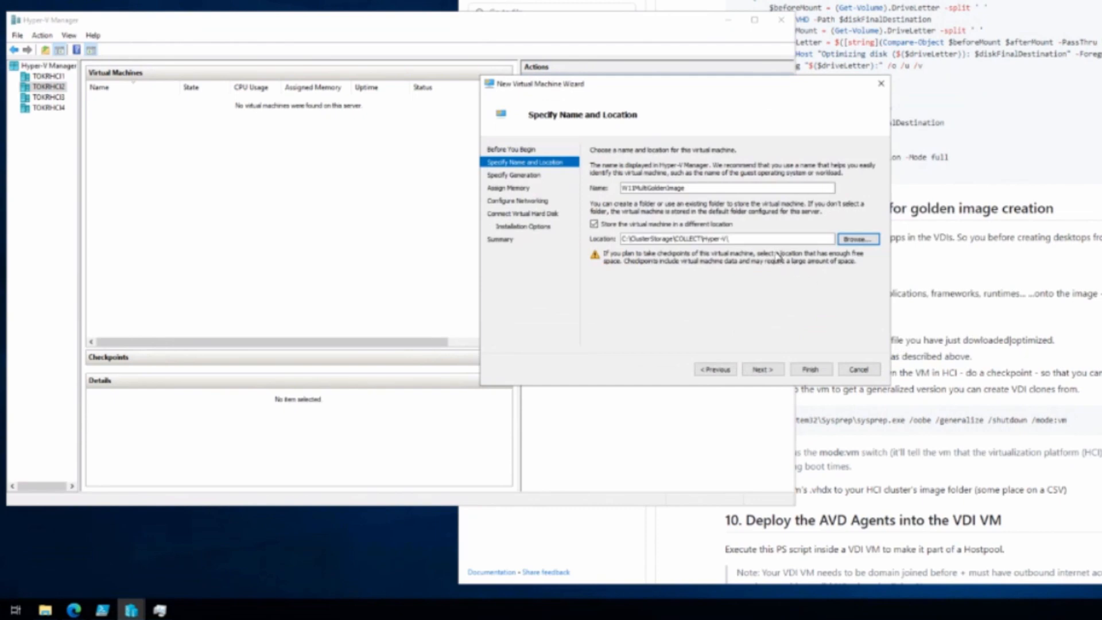
click(761, 369)
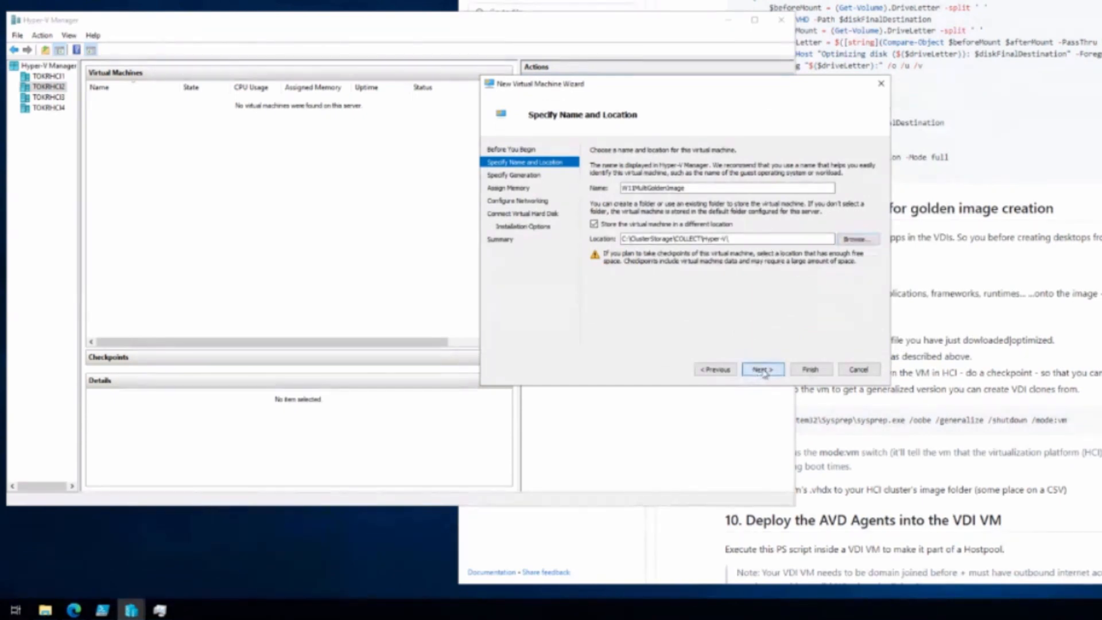
click(628, 200)
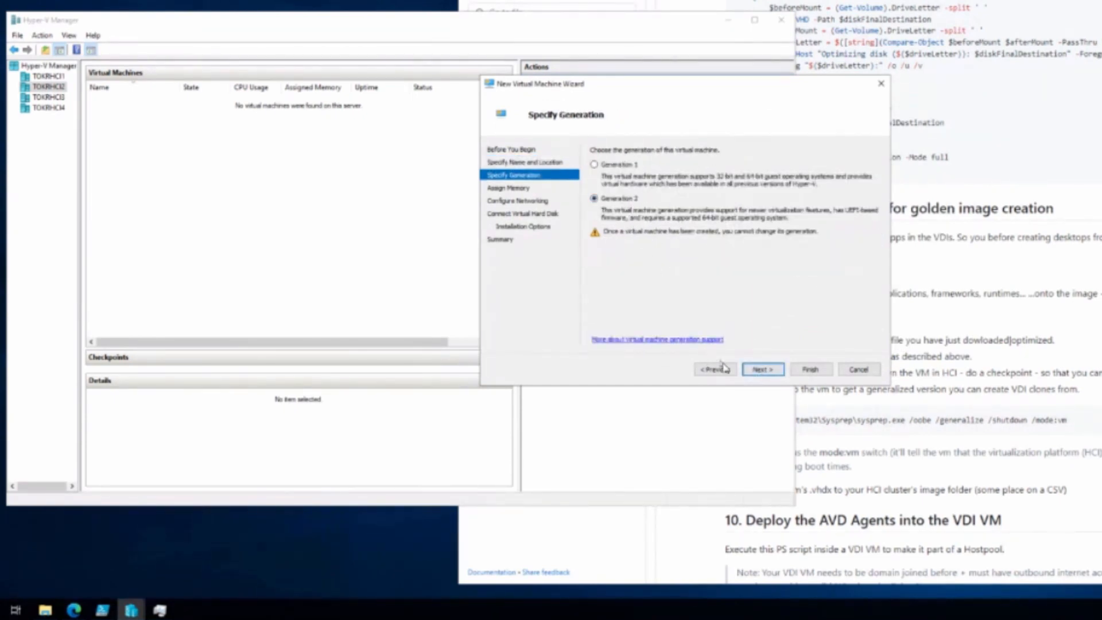
click(762, 370)
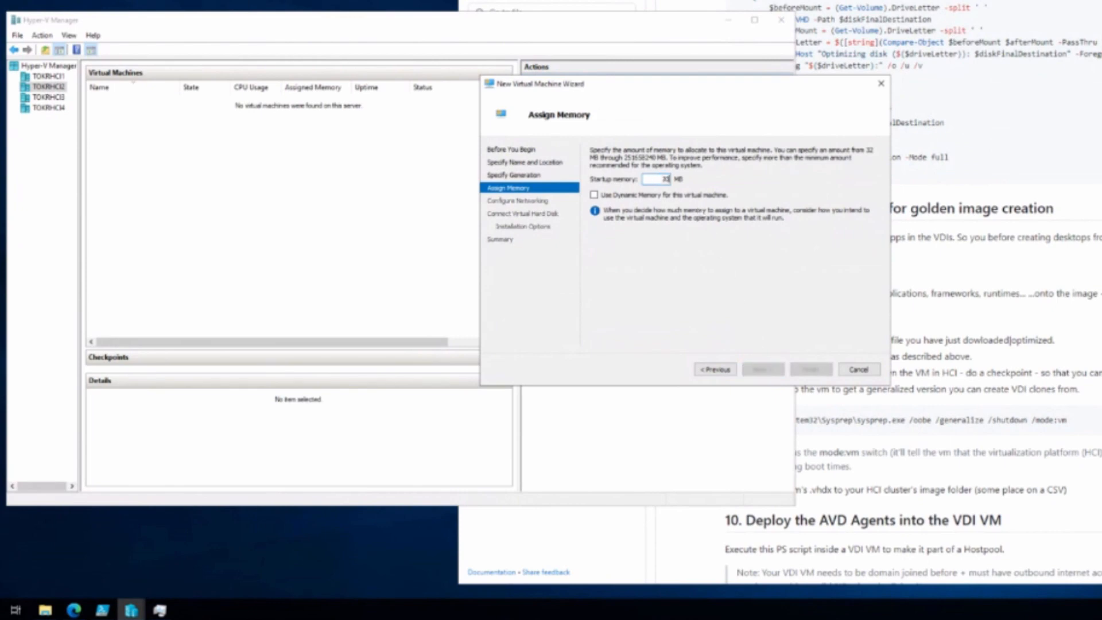
Step: Set startup memory to 4 and connect the VM to ComputeSwitch
text(48)
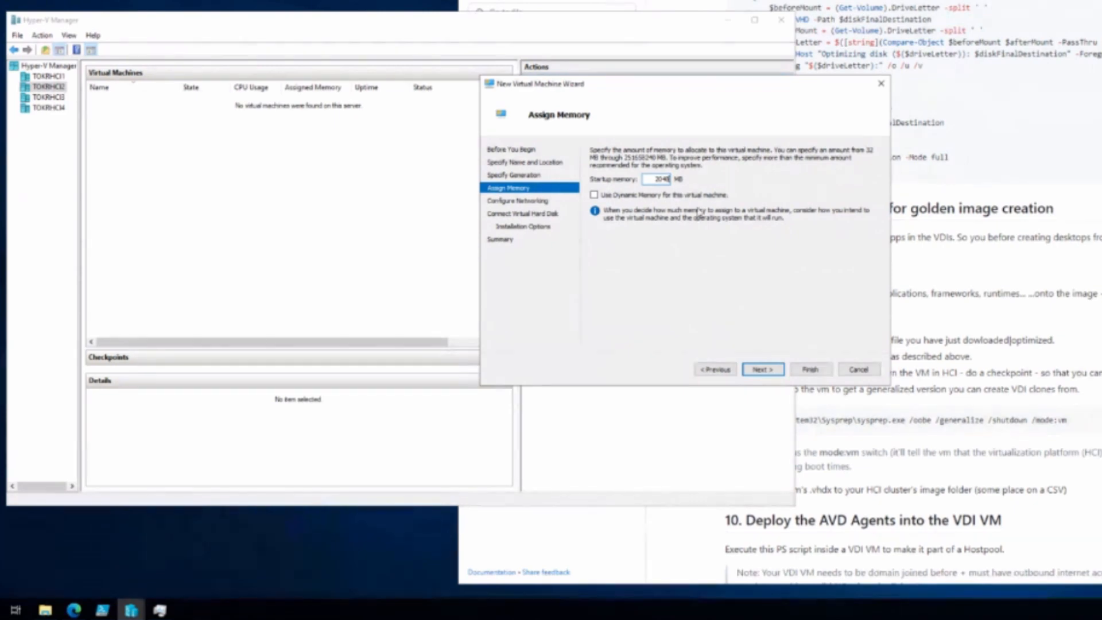
click(771, 370)
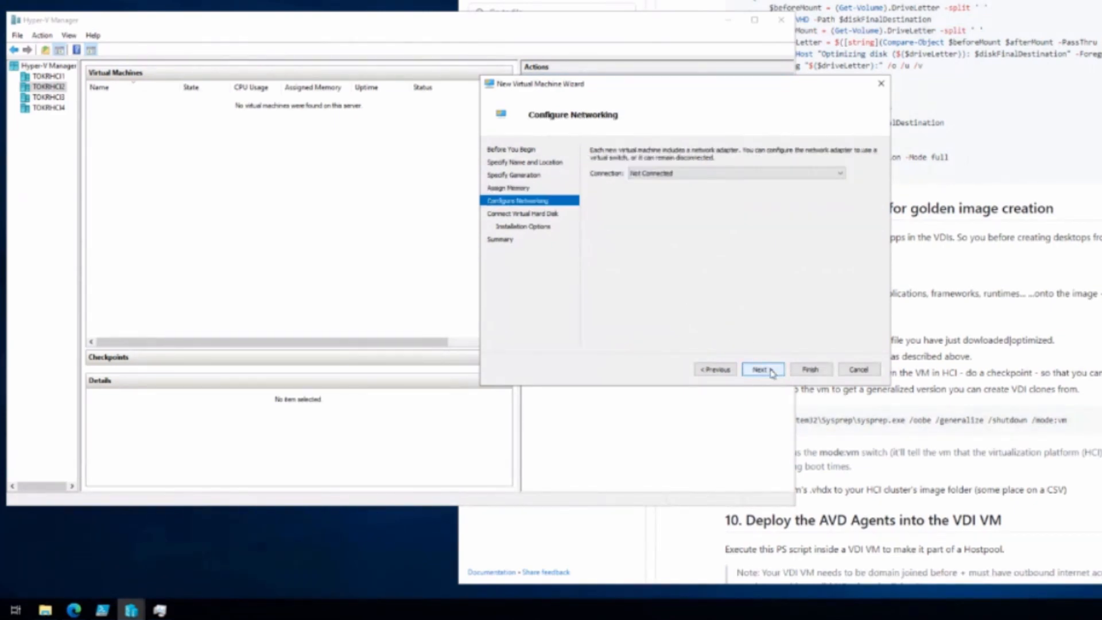
click(797, 174)
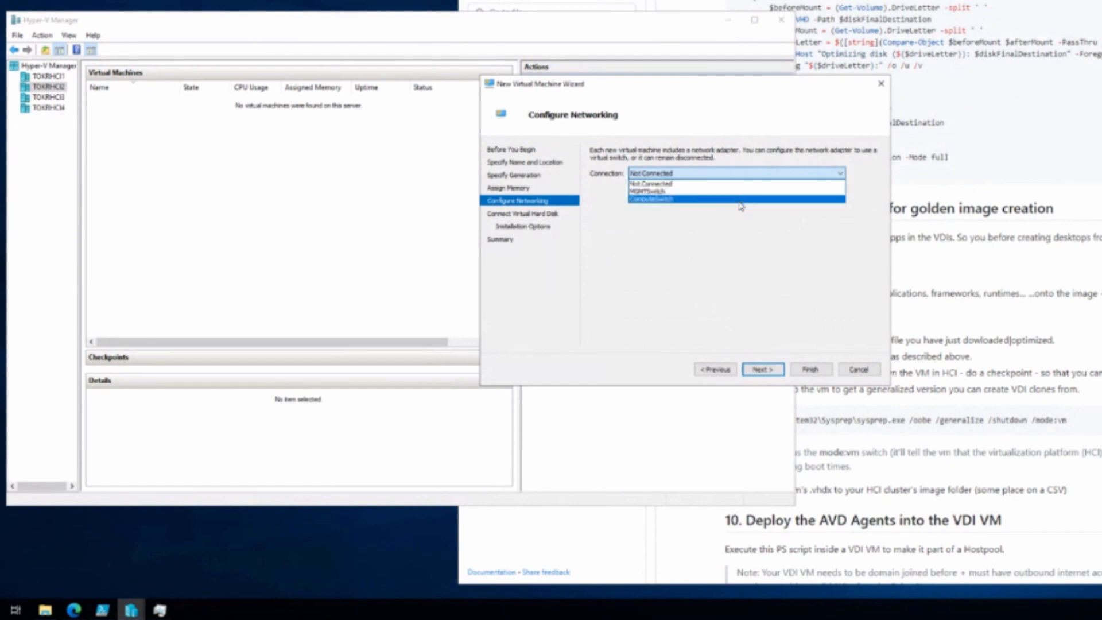
click(764, 199)
click(762, 371)
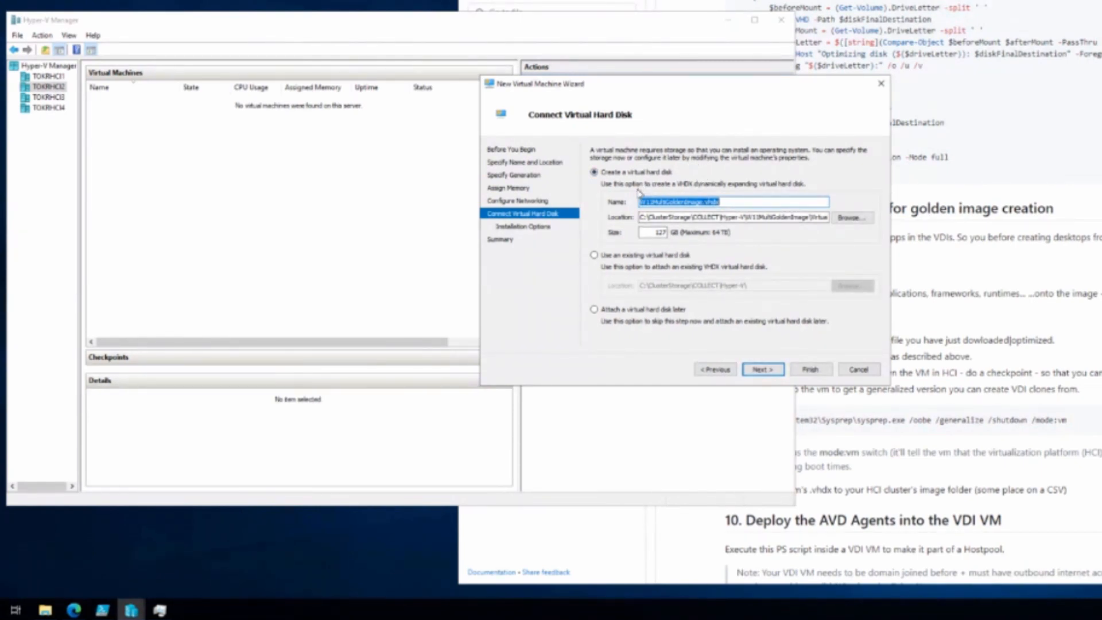
Step: Choose to use an existing virtual hard disk and open a new File Explorer window
click(595, 255)
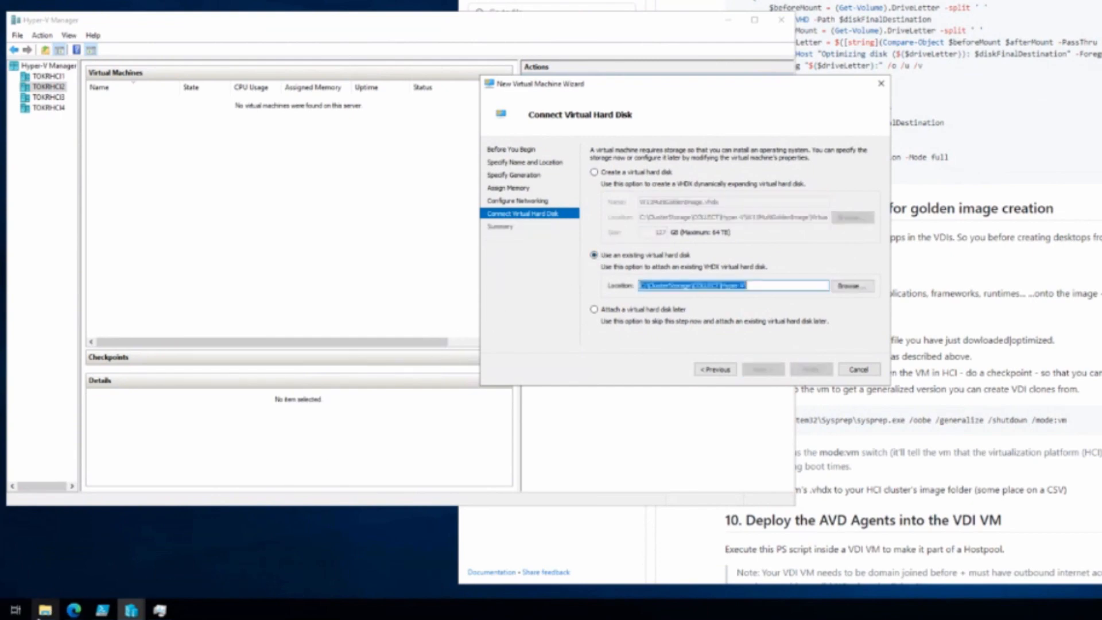
right_click(42, 613)
click(29, 547)
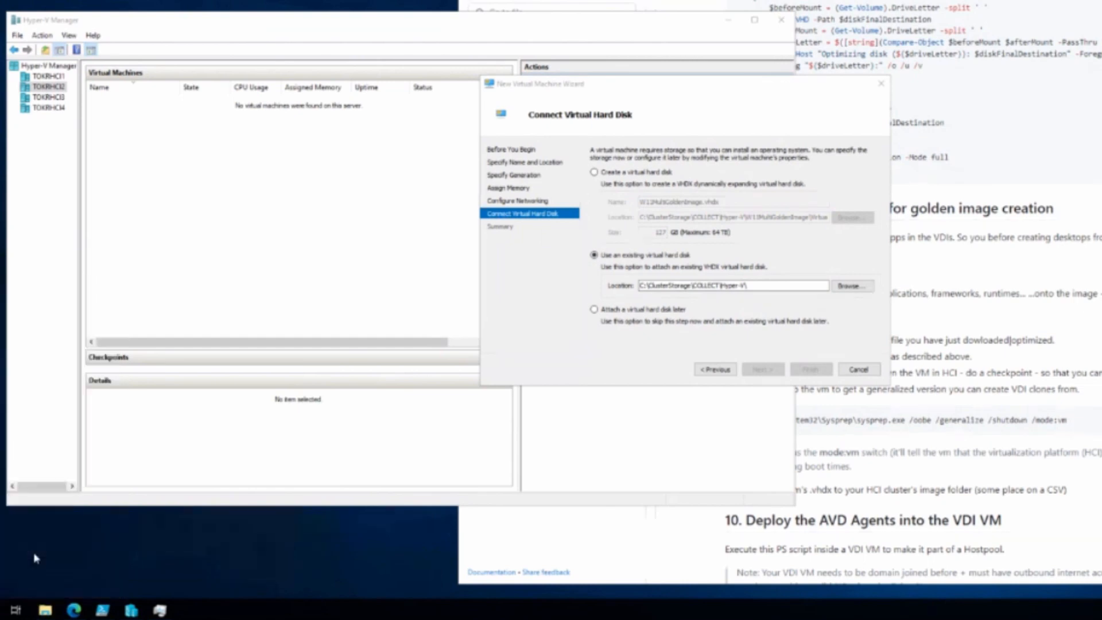
click(911, 87)
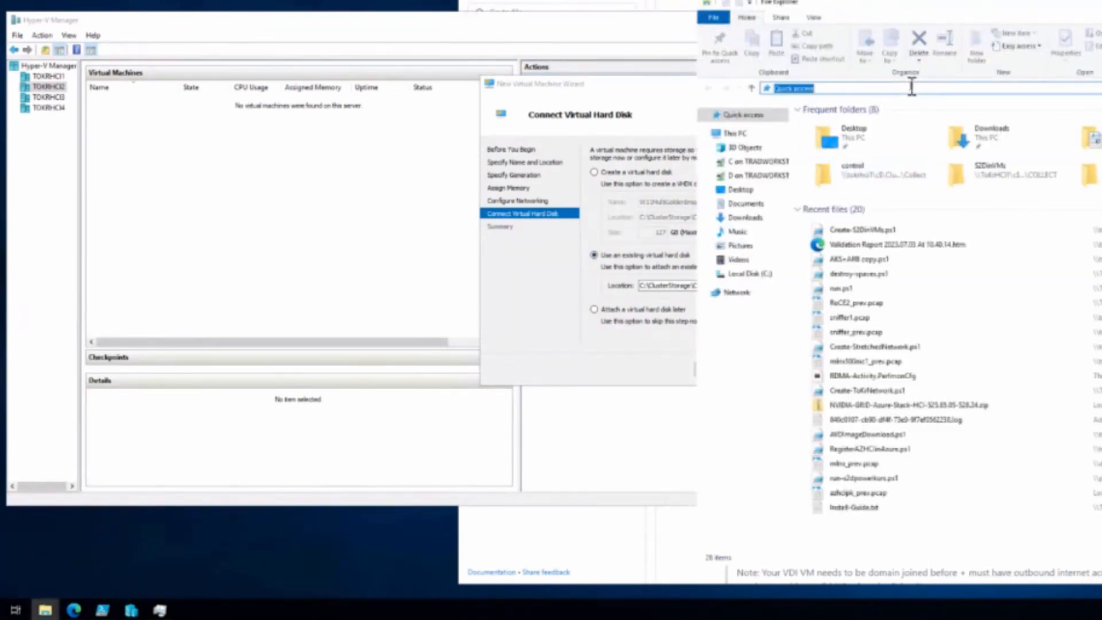
Step: Go to \\tokrhci1\ COLLECT\Images and copy the Win11-multi-opt.vhdx disk image
text(\\tok)
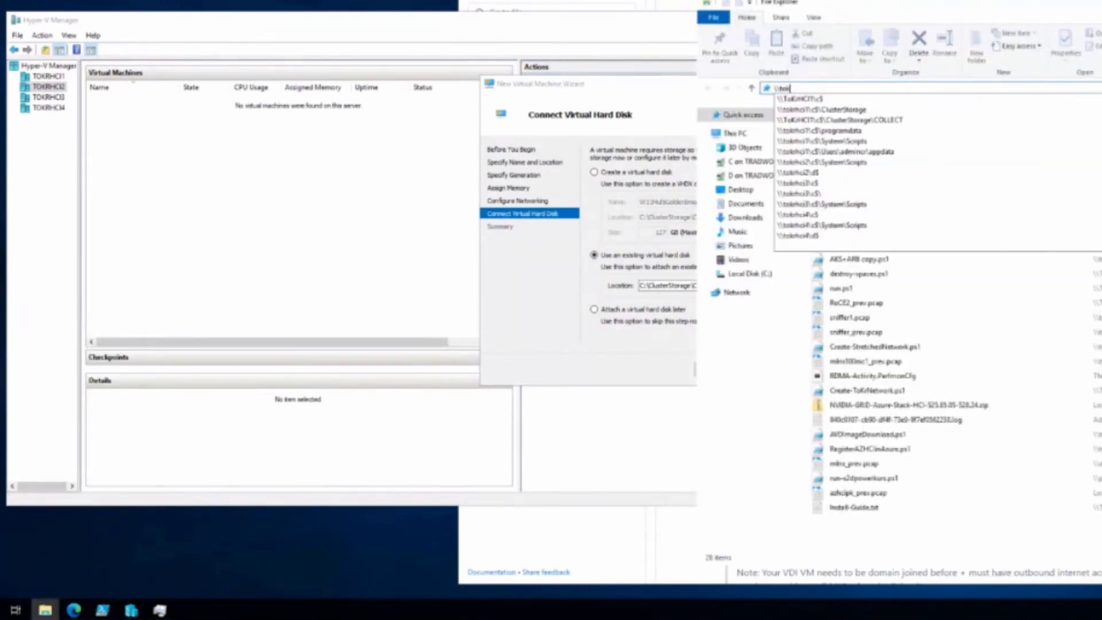
text(rhci1)
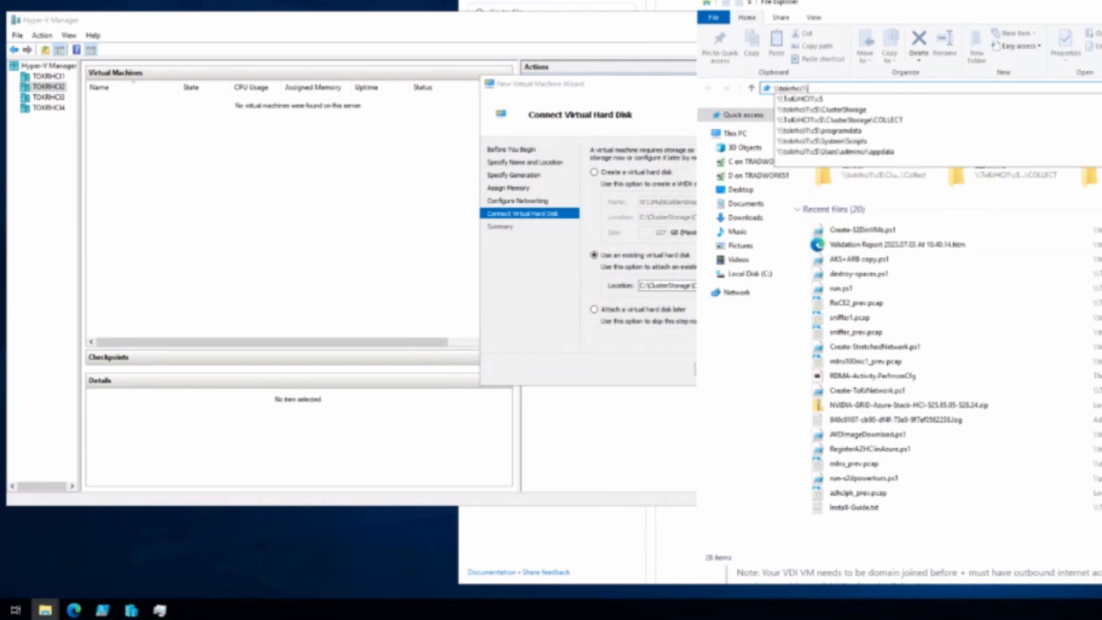
text(\)
key(Down)
key(Down)
key(Down)
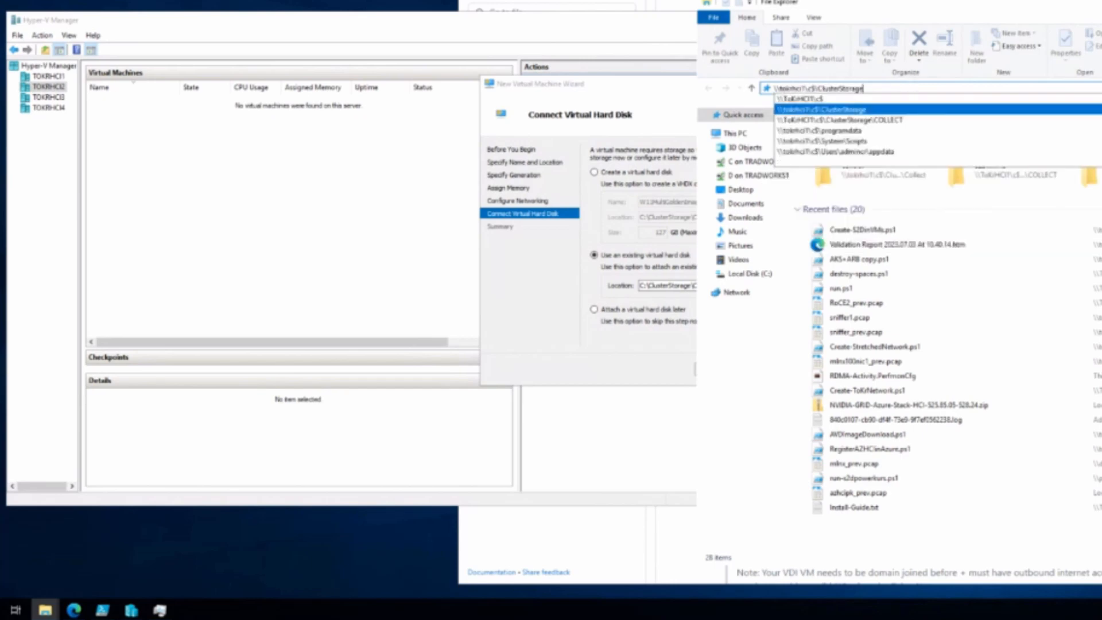
key(Return)
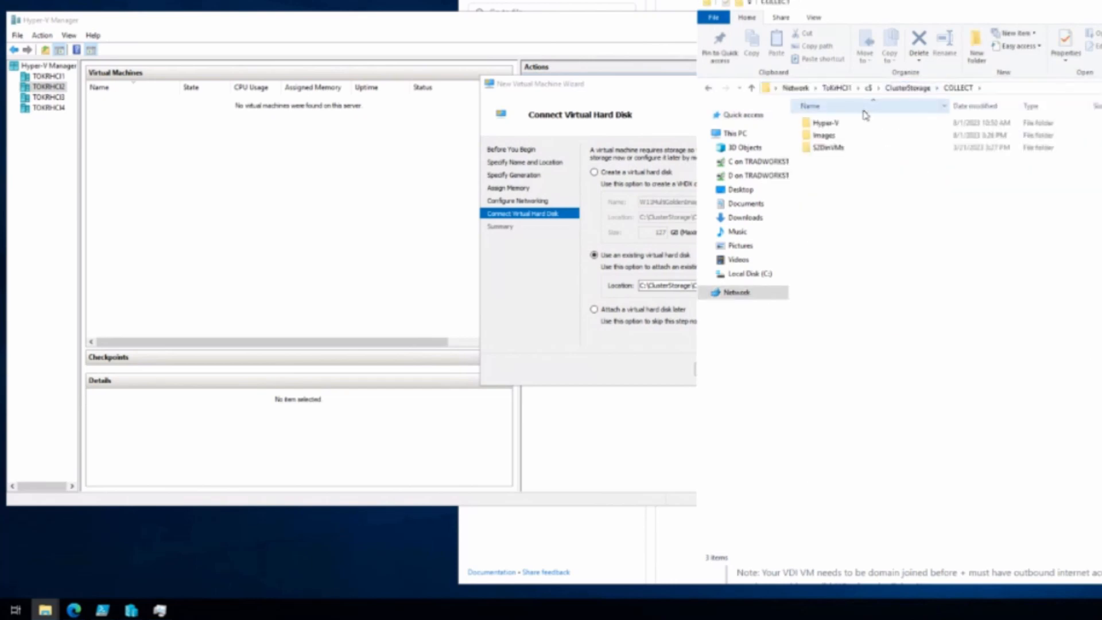
double_click(825, 136)
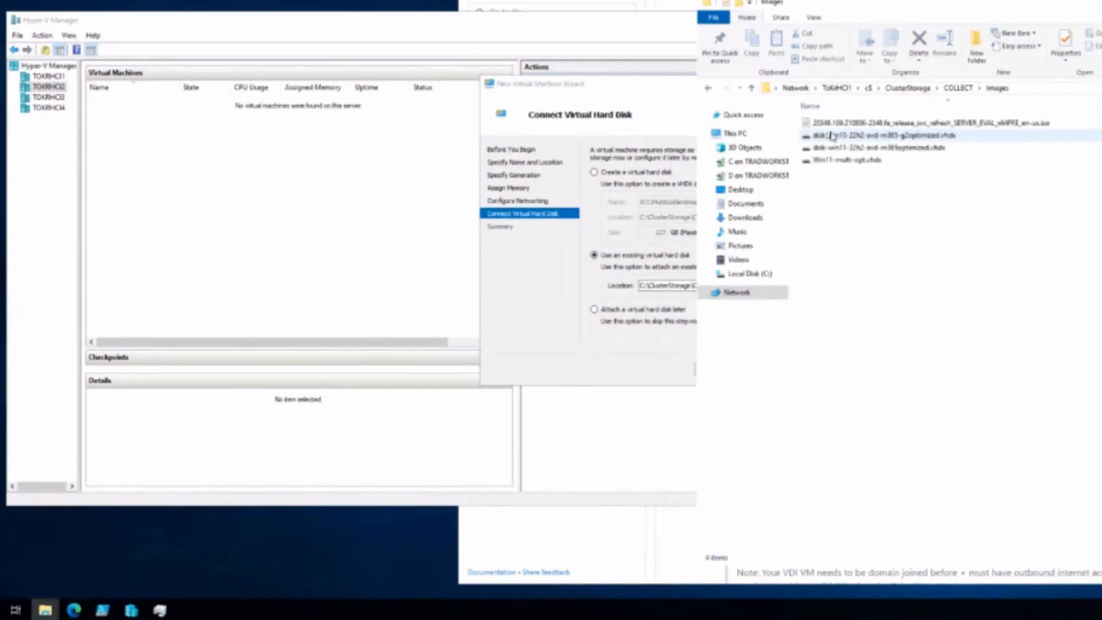
right_click(841, 166)
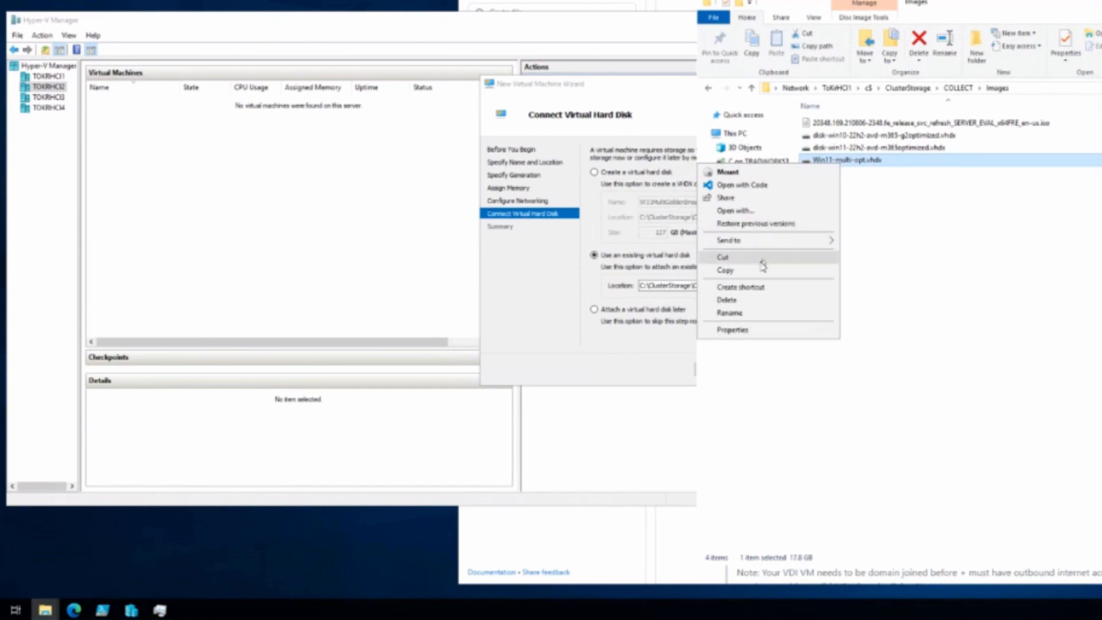
click(761, 271)
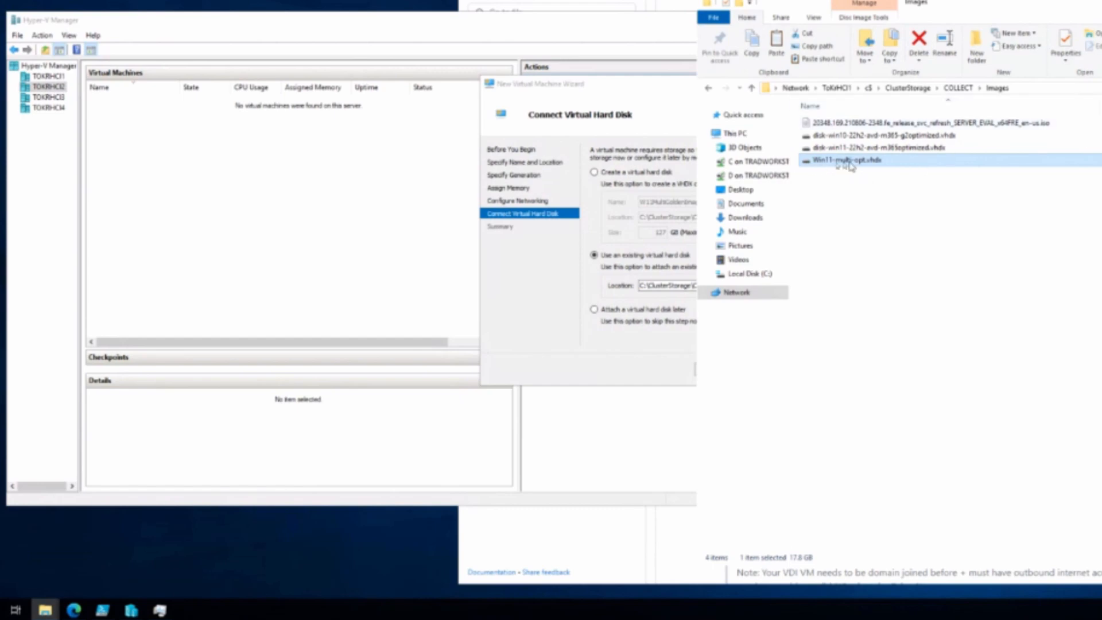
Step: Open COLLECT\Hyper-V, then set the wizard to attach the virtual hard disk later
click(957, 88)
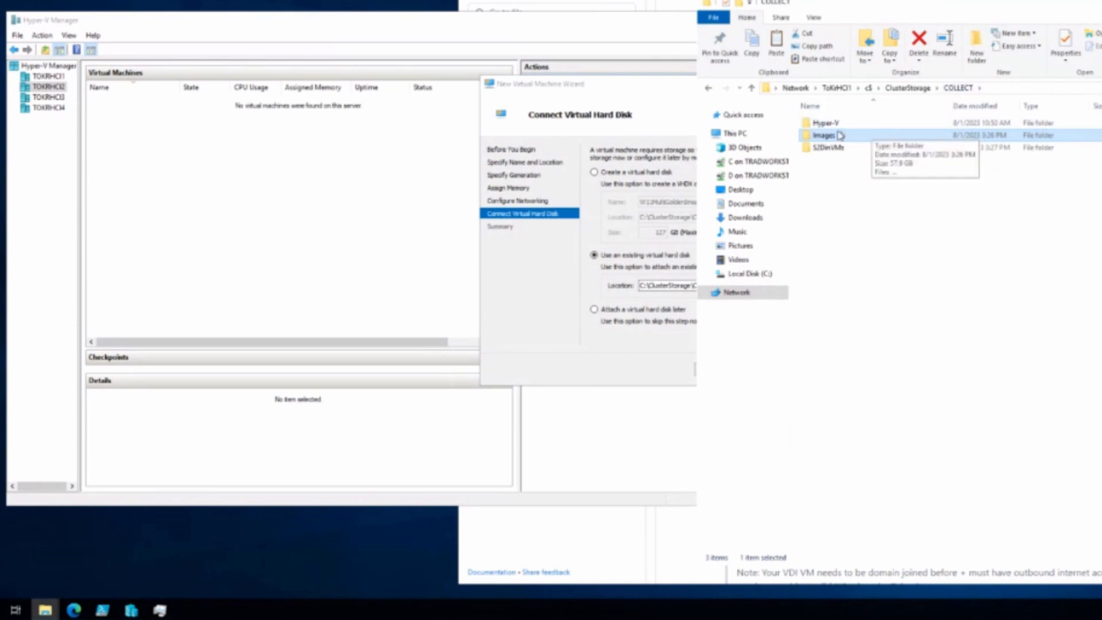
double_click(821, 124)
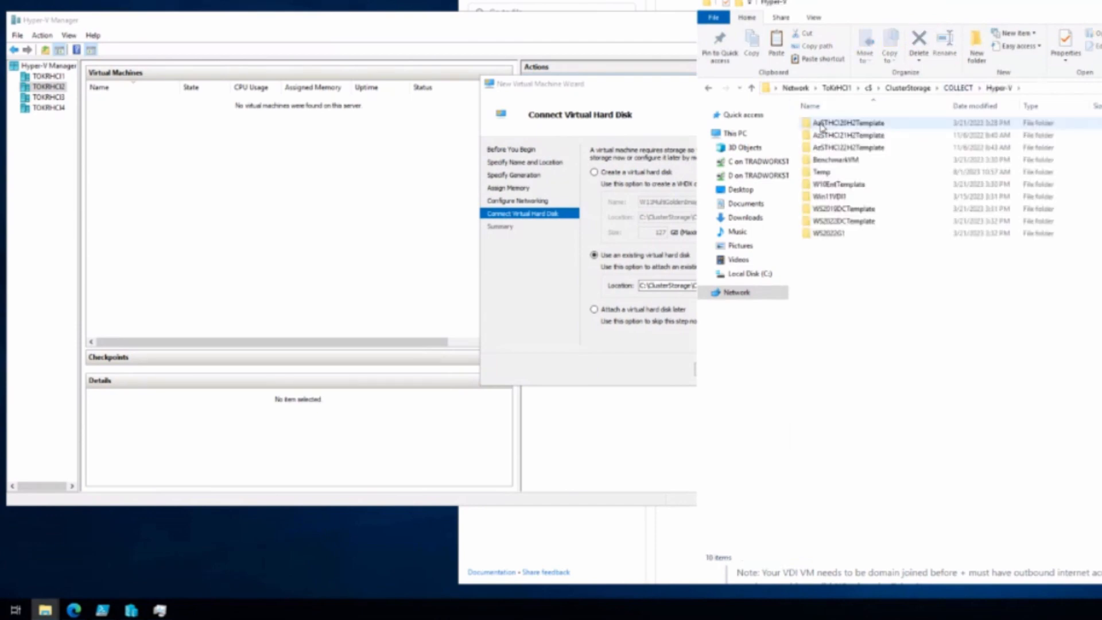
click(511, 339)
click(608, 312)
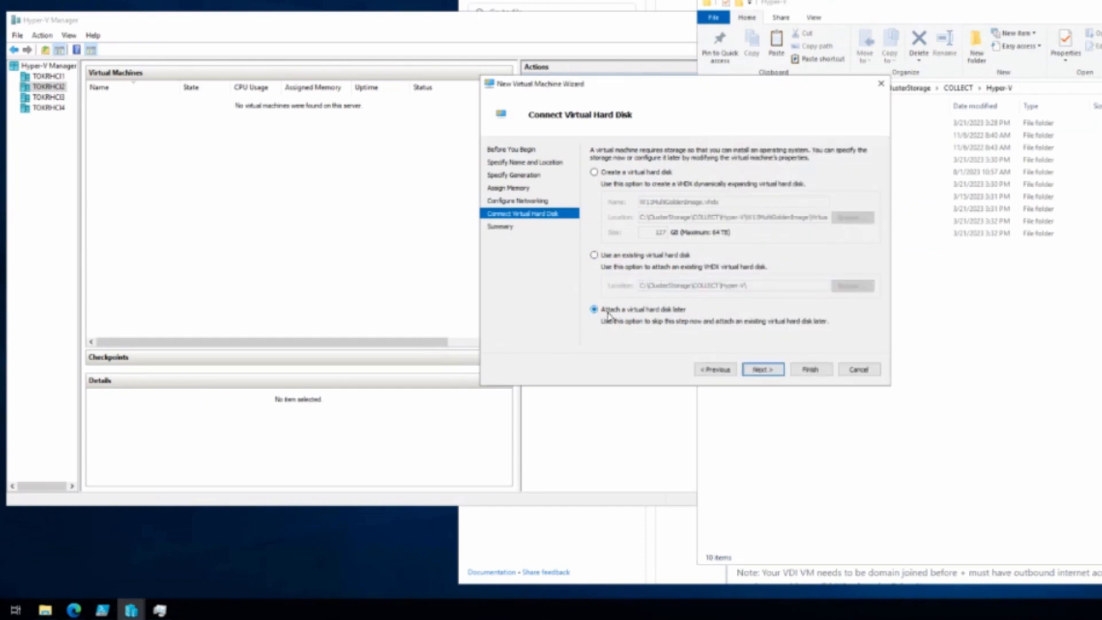
Step: Review the wizard summary and finish creating the W11MultiGoldenImage VM
click(758, 372)
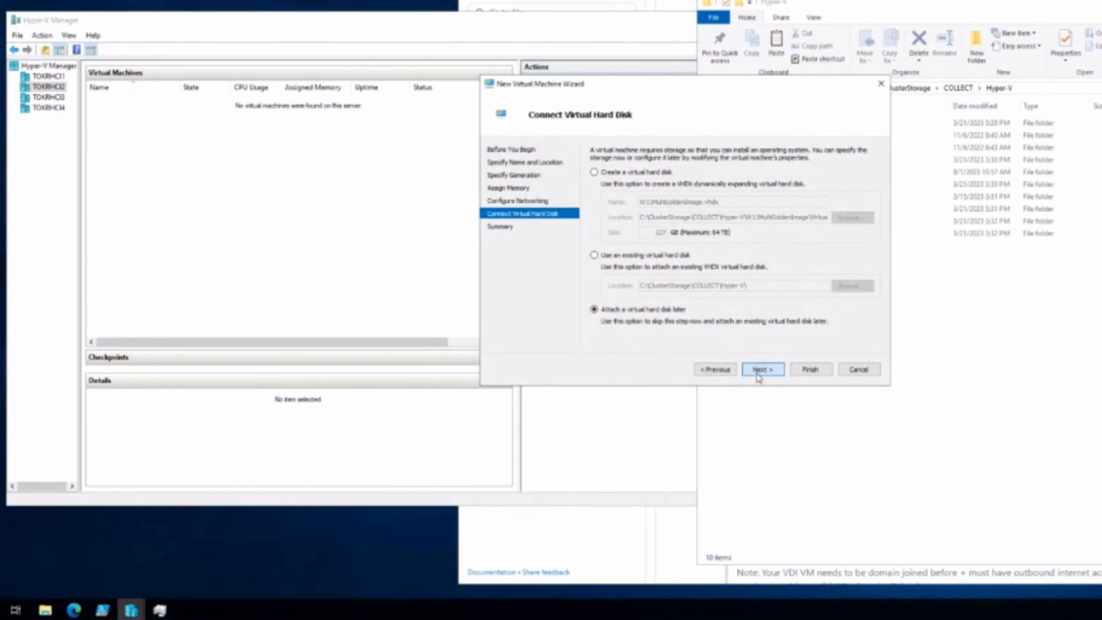
click(809, 370)
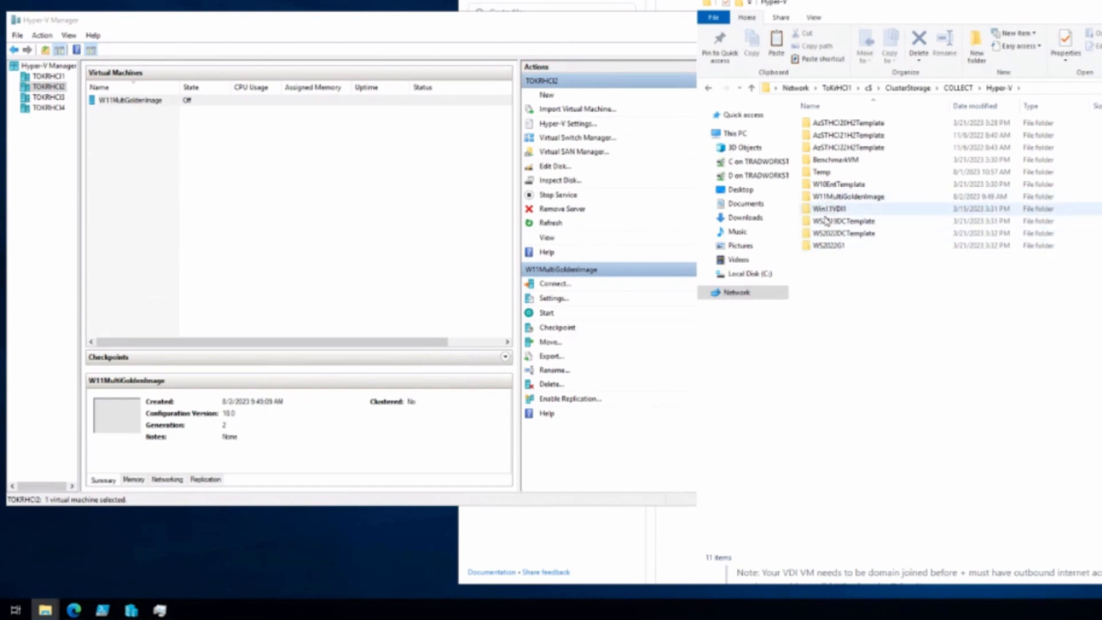
Step: Create a new 'Virtual Hard Disks' folder inside W11MultiGoldenImage (initially misspelled)
double_click(829, 197)
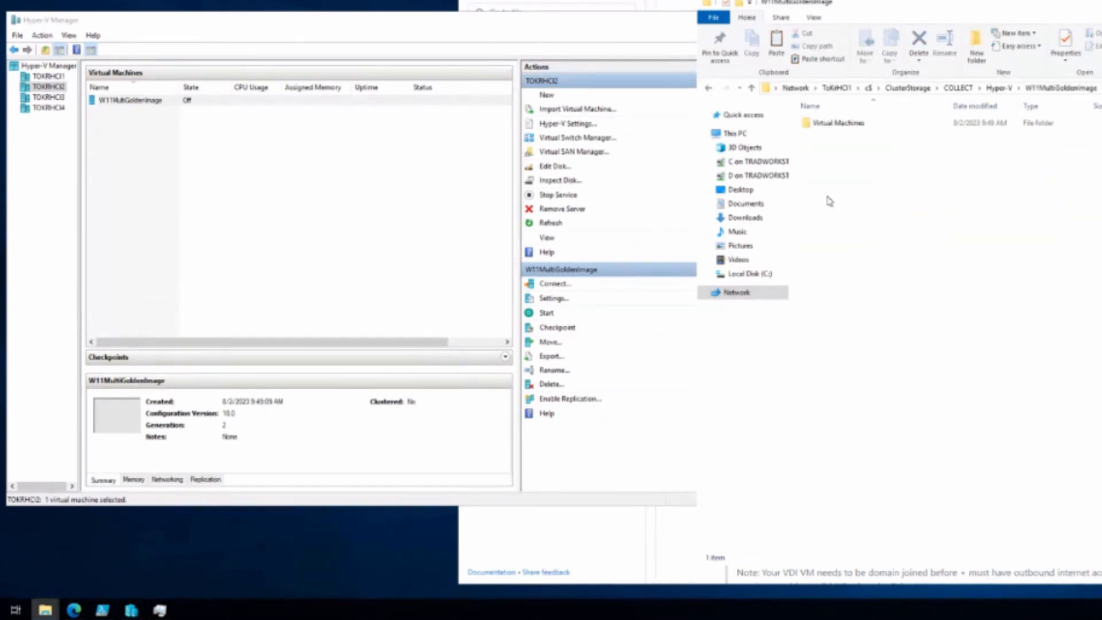
right_click(824, 147)
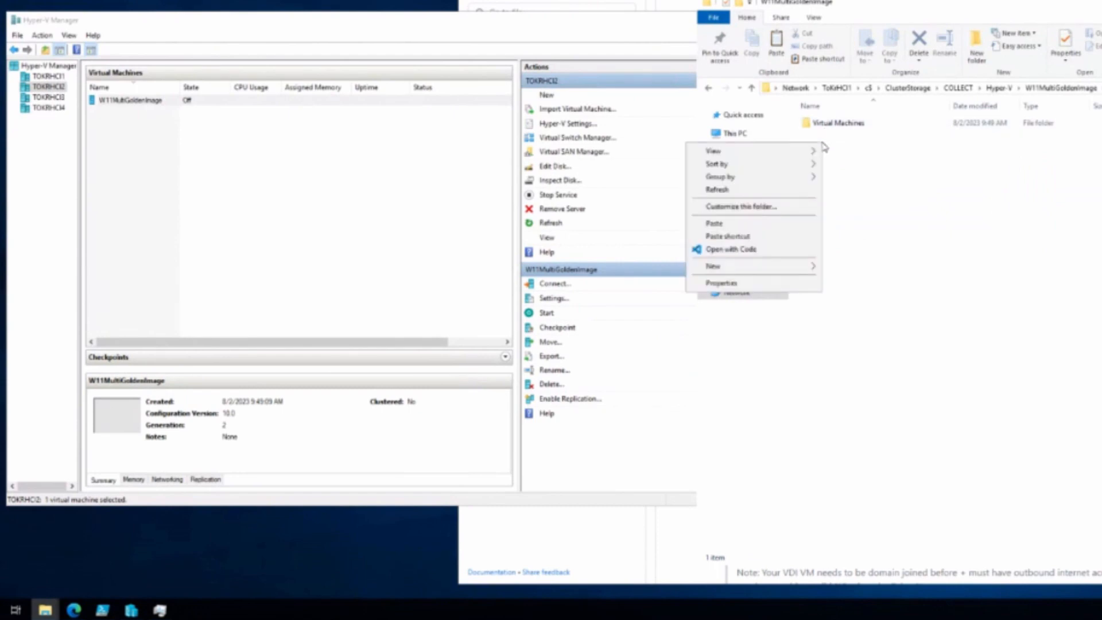
mouse_move(802, 267)
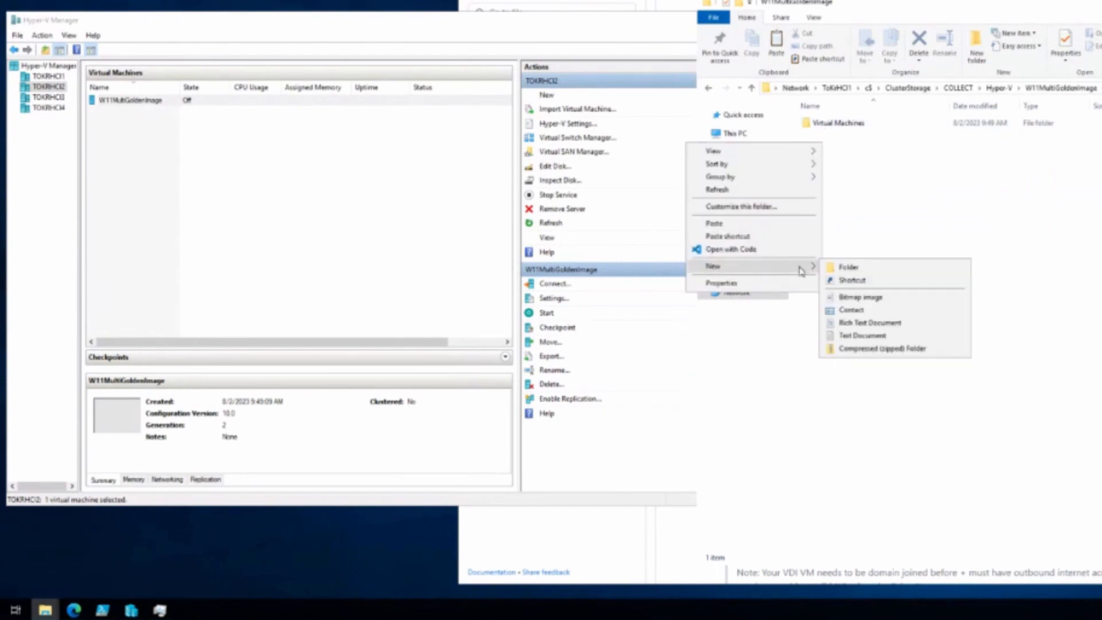
click(846, 268)
text(Virutal)
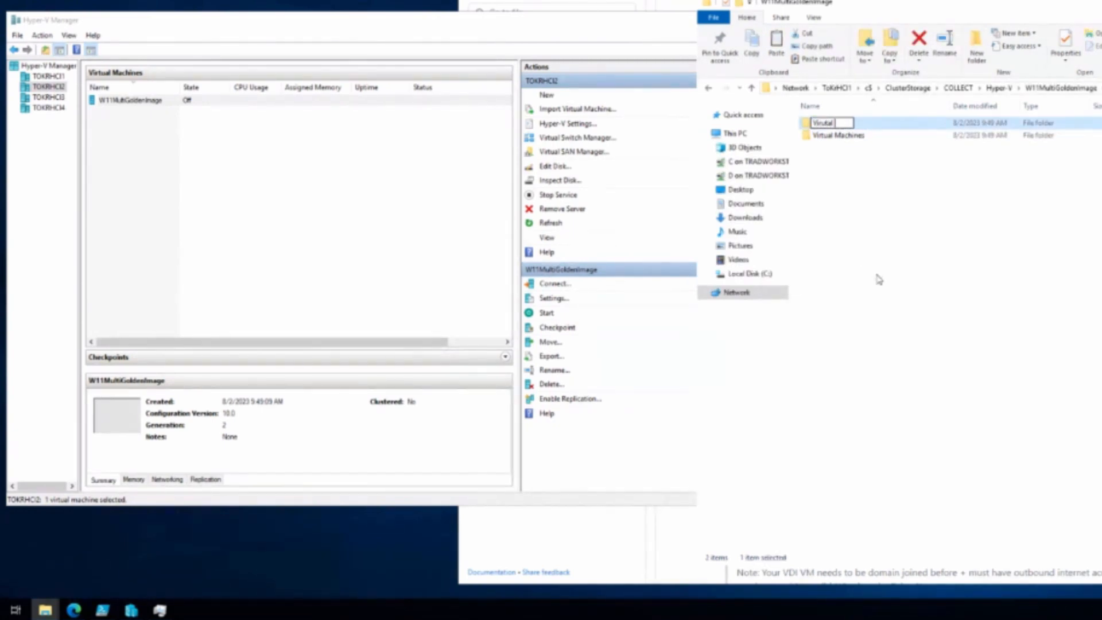
key(BackSpace)
key(BackSpace)
key(BackSpace)
key(BackSpace)
text(tual Hard Disks)
key(BackSpace)
key(Return)
Step: Rename the misspelled folder to 'Virtual Hard Disks' and return to the Hyper-V folder
right_click(836, 127)
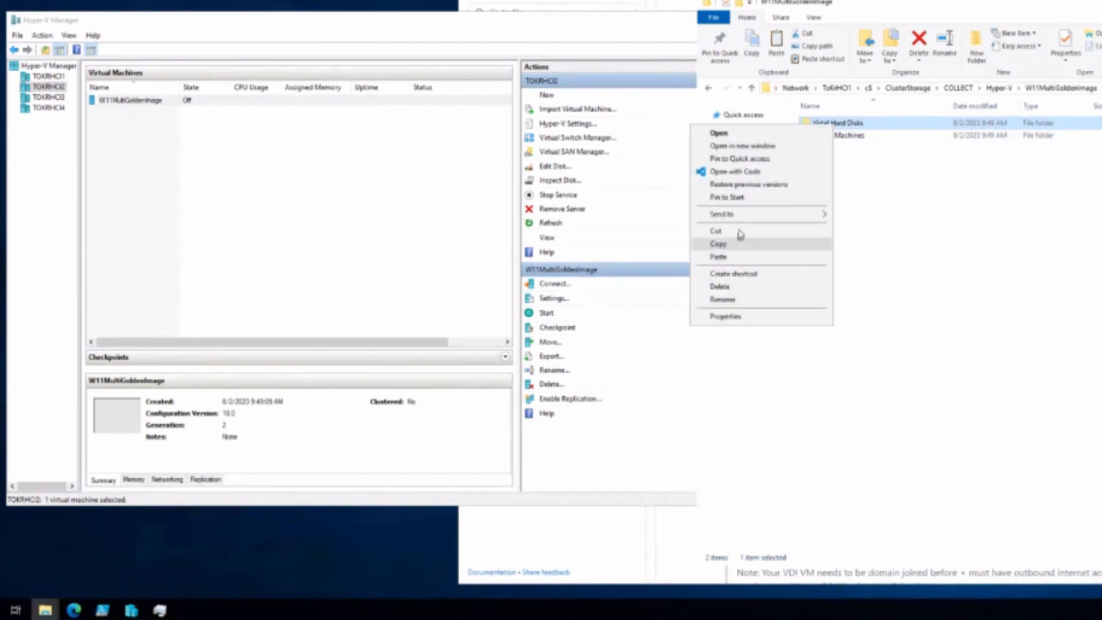
click(721, 299)
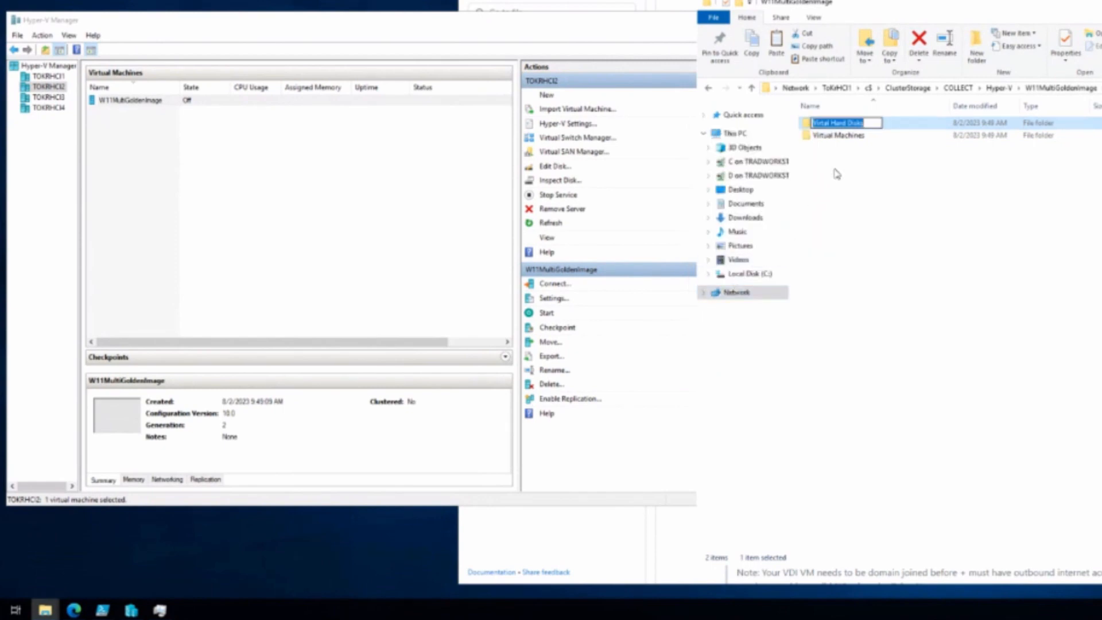
key(Home)
text(u)
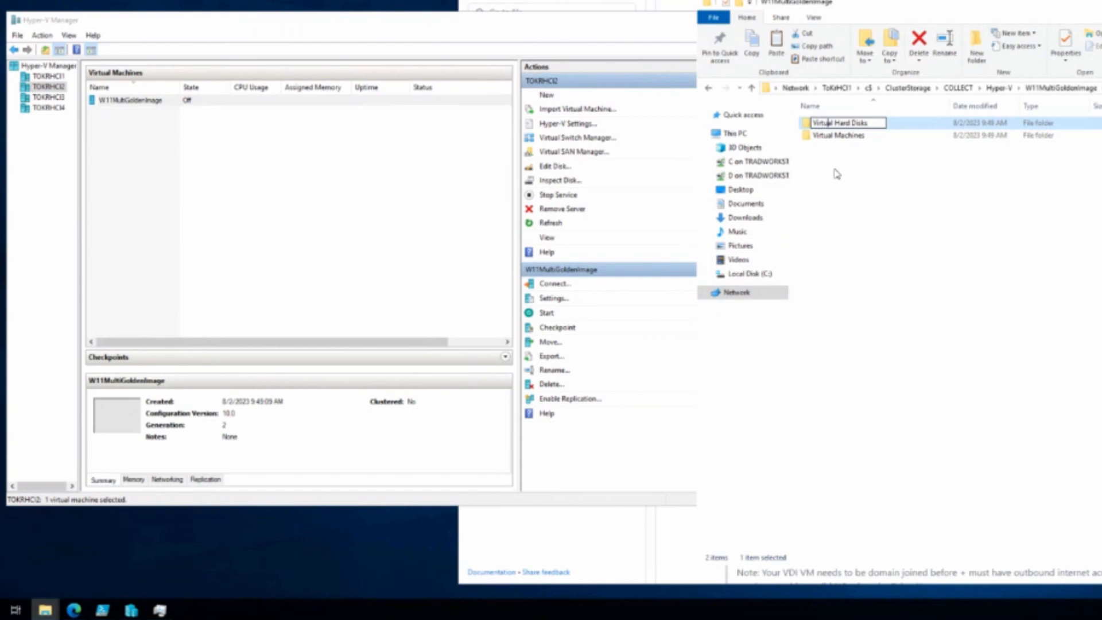
key(Return)
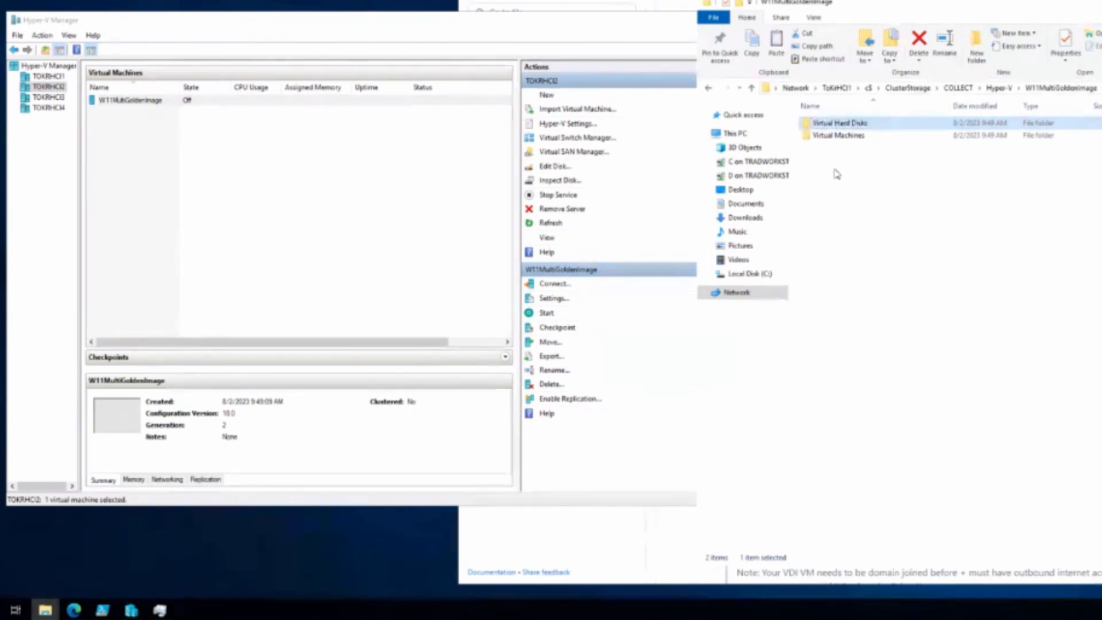
click(998, 87)
Step: Compare Win11VDI1's Virtual Hard Disks folder name with the new one in W11MultiGoldenImage
double_click(839, 209)
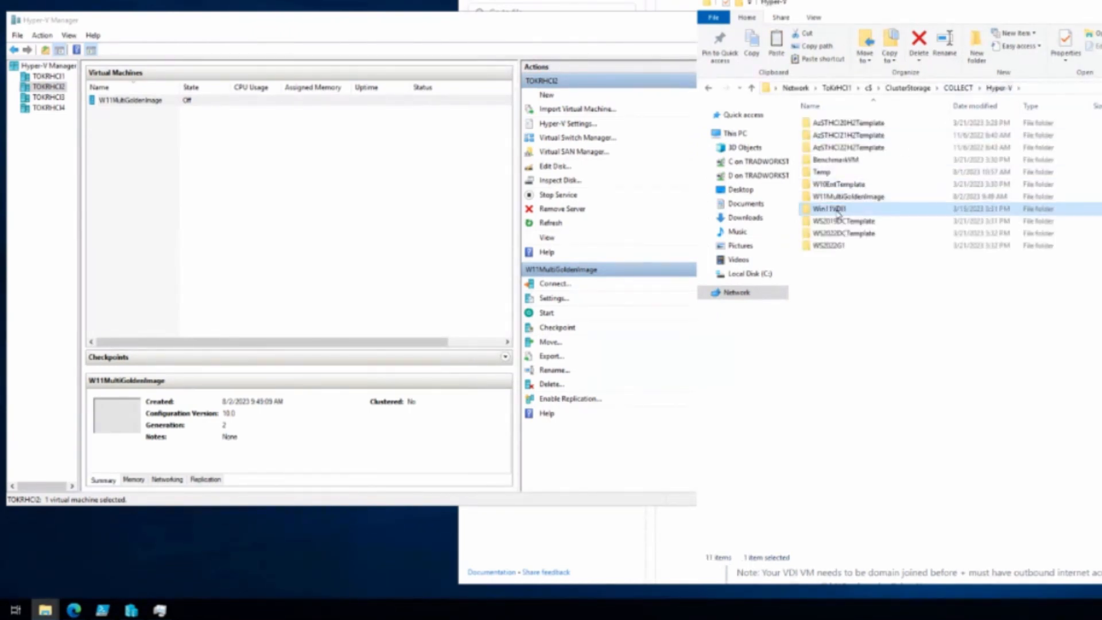
double_click(842, 131)
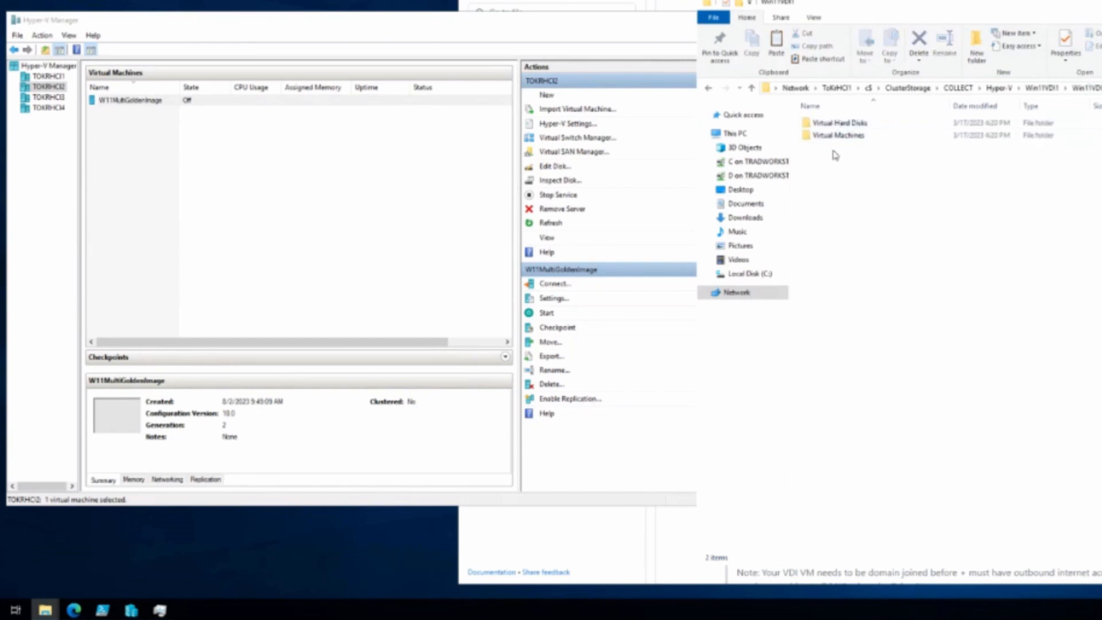
click(832, 127)
click(832, 127)
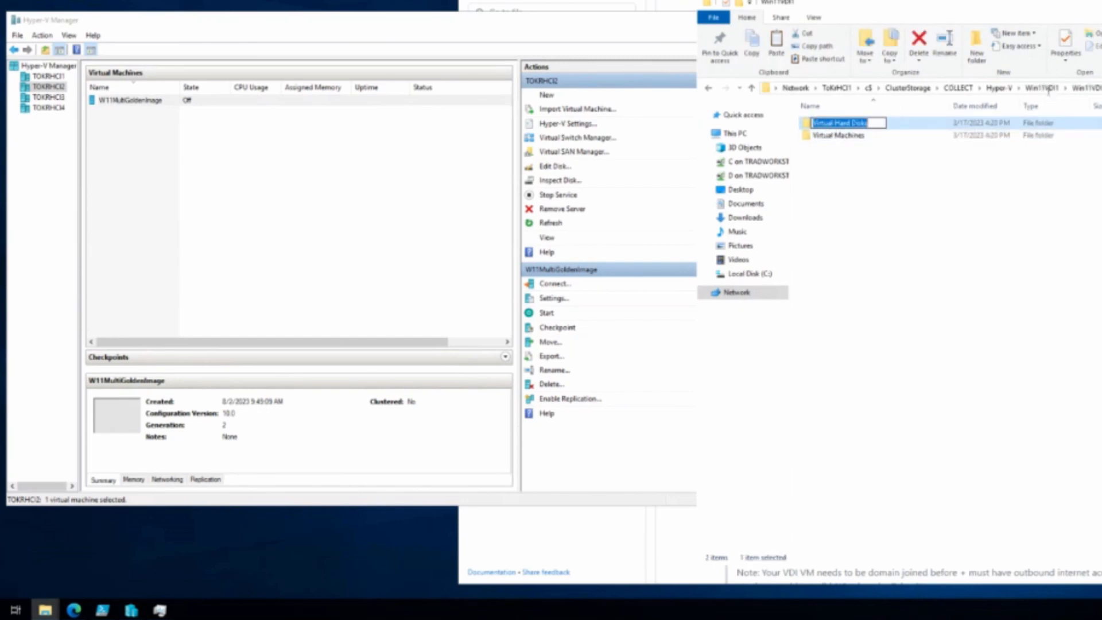
click(997, 87)
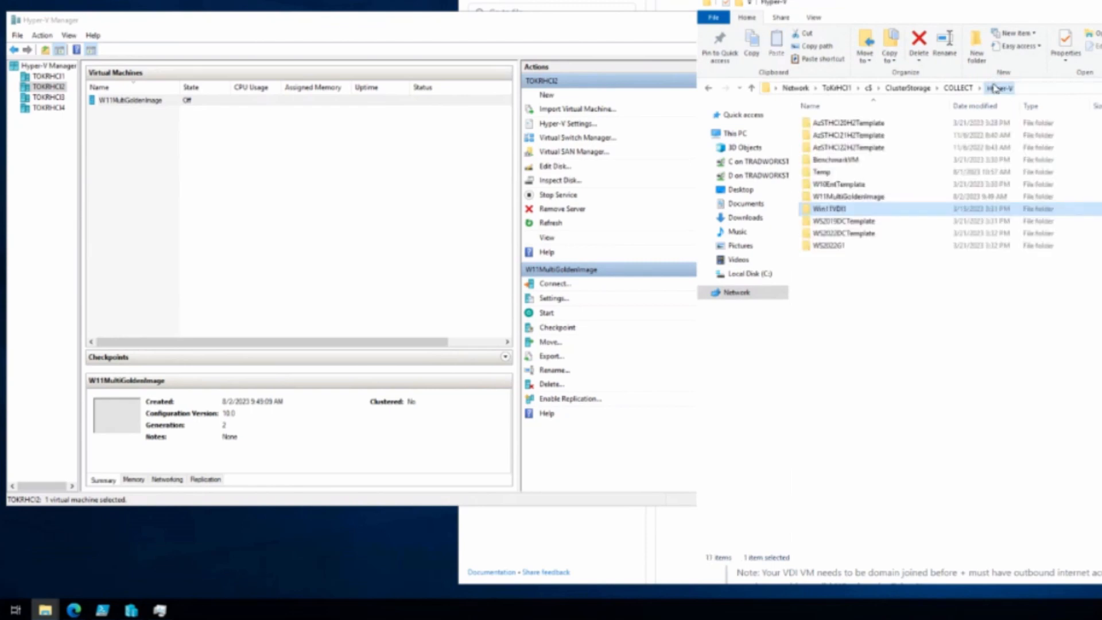
double_click(826, 198)
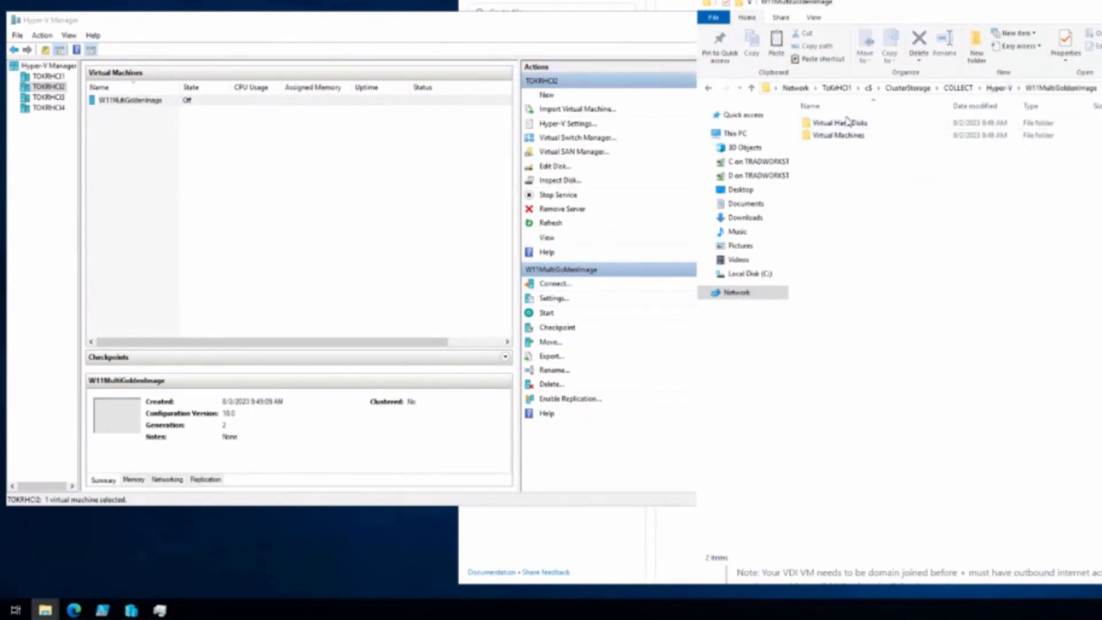
click(844, 125)
click(845, 125)
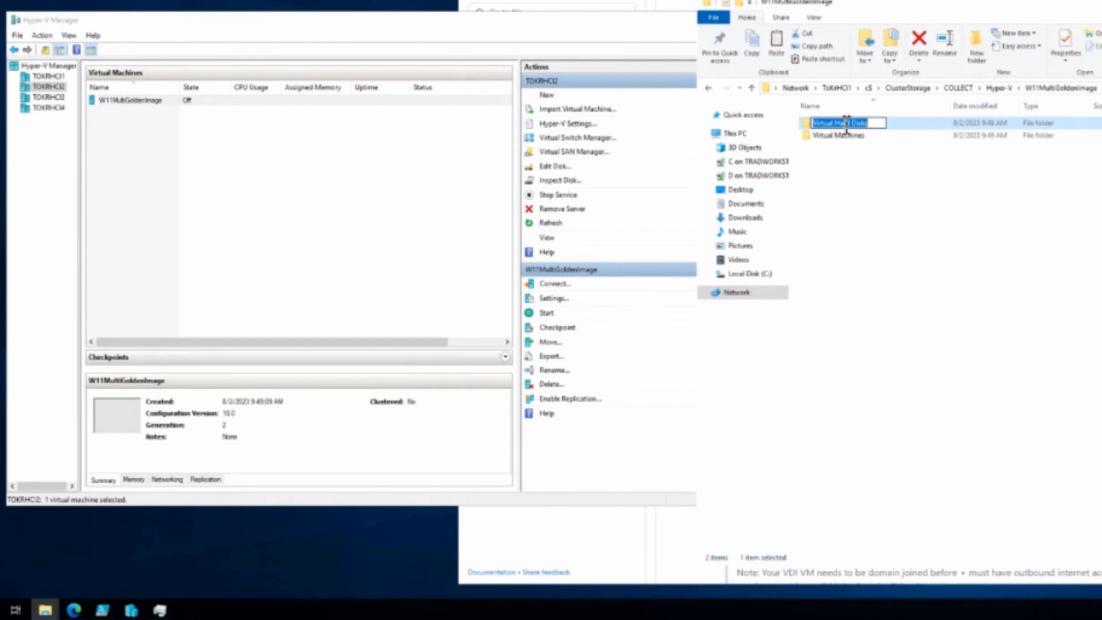
key(Escape)
double_click(846, 125)
right_click(839, 181)
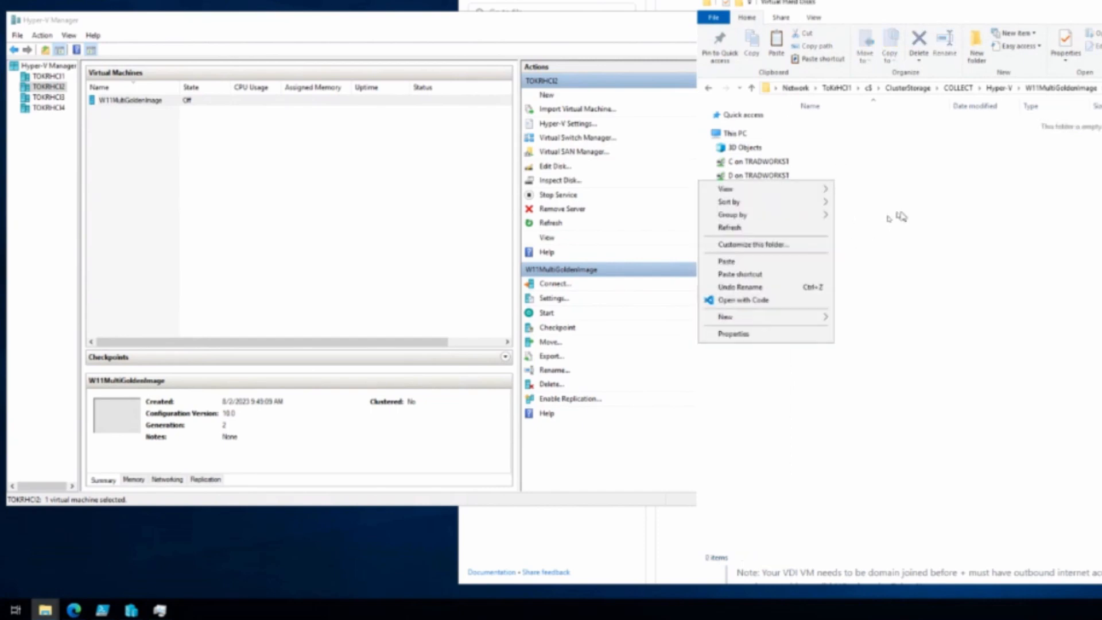
click(898, 248)
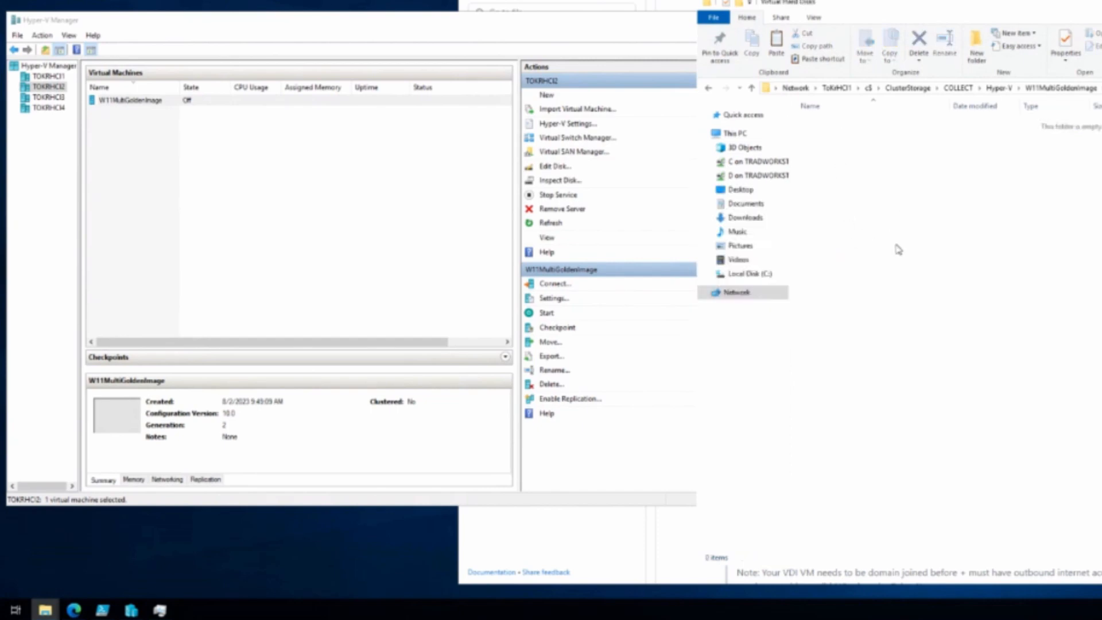
Step: Copy Win11-multi-opt.vhdx from the COLLECT\Images folder
click(996, 92)
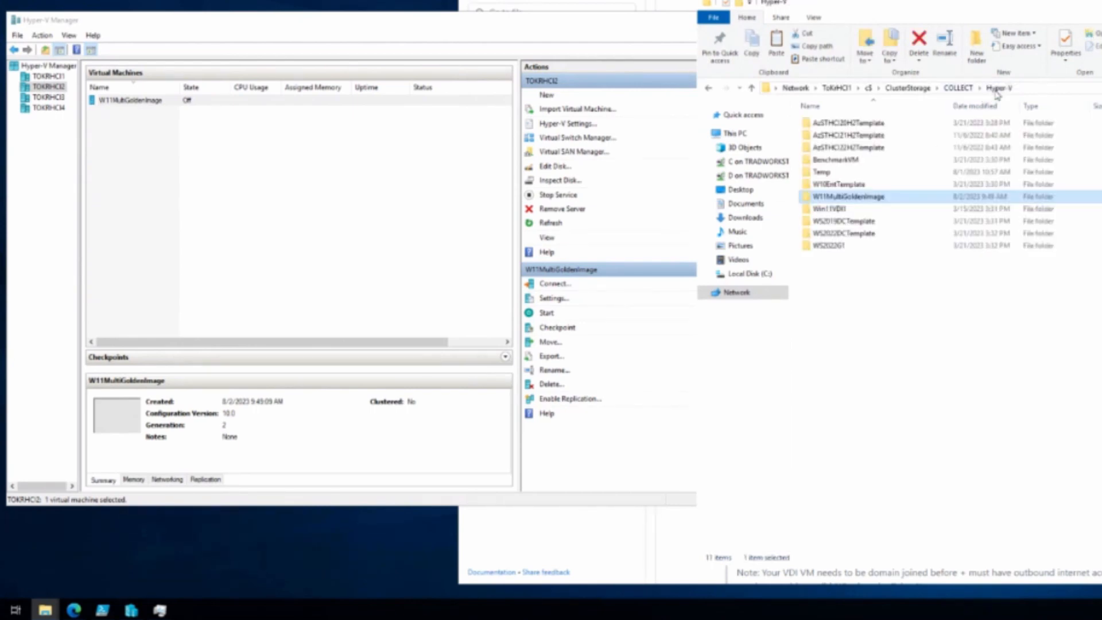
click(958, 87)
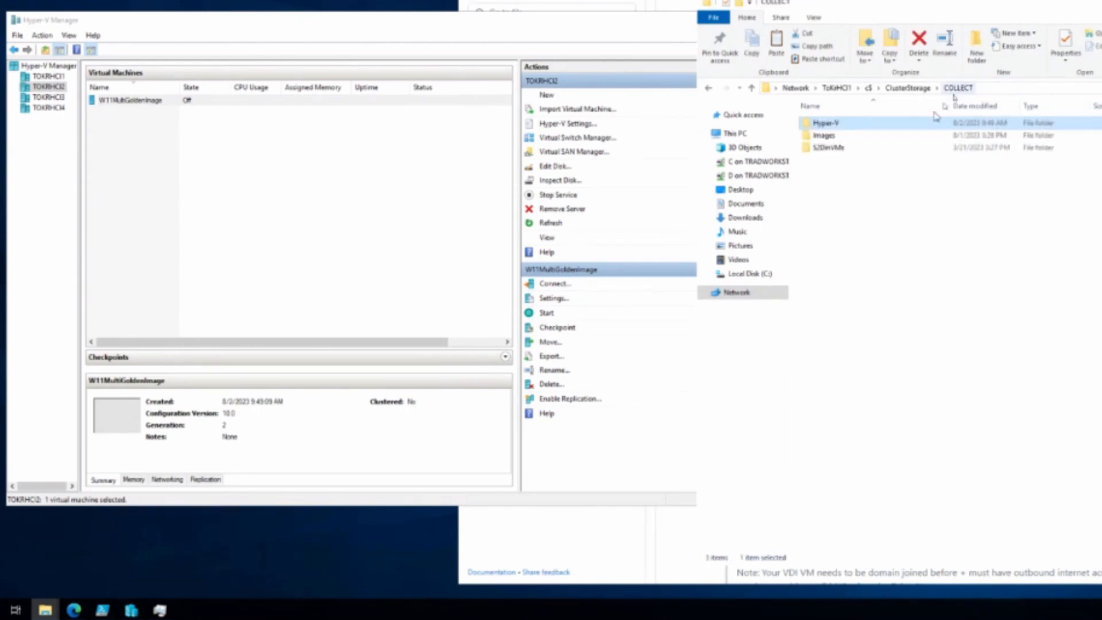
double_click(874, 136)
click(861, 160)
right_click(860, 160)
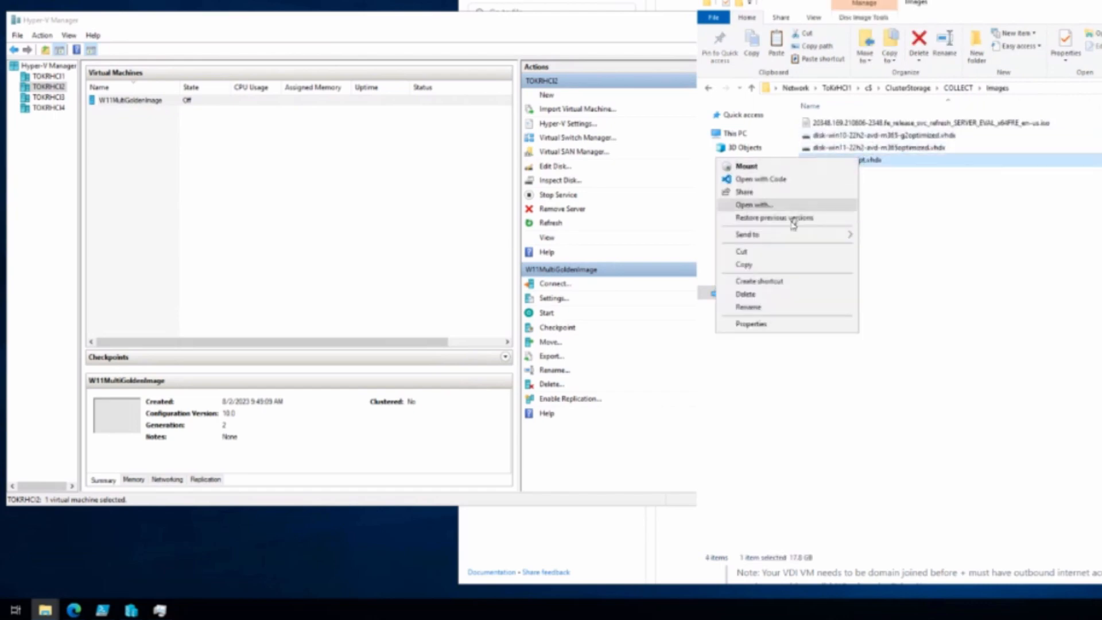
click(780, 265)
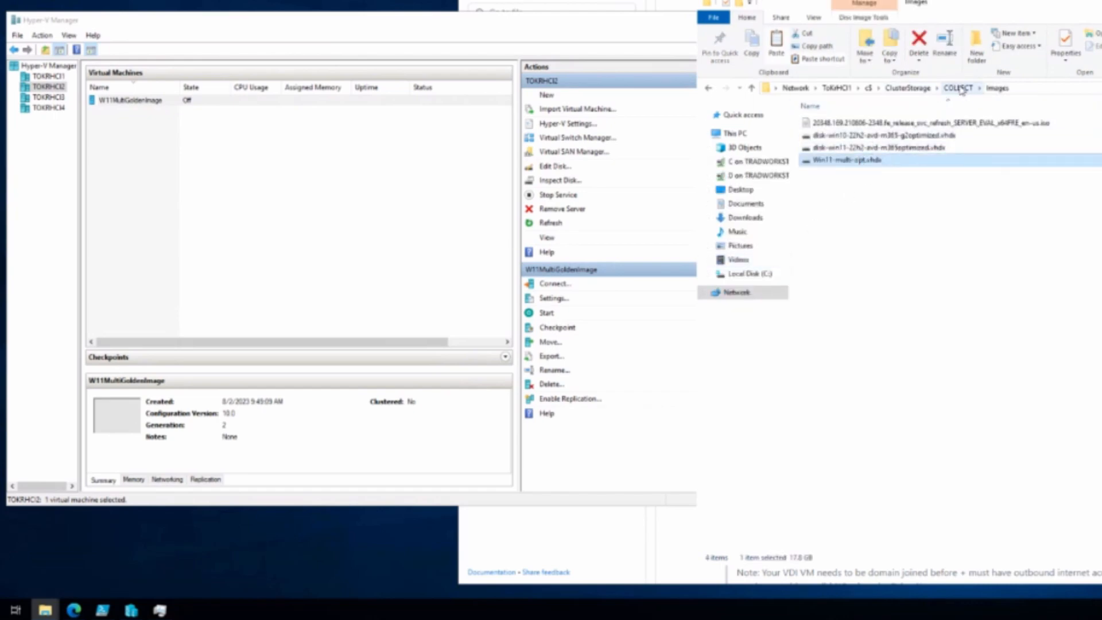
Step: Paste the disk into W11MultiGoldenImage\Virtual Hard Disks and move the progress window aside
click(958, 87)
double_click(826, 122)
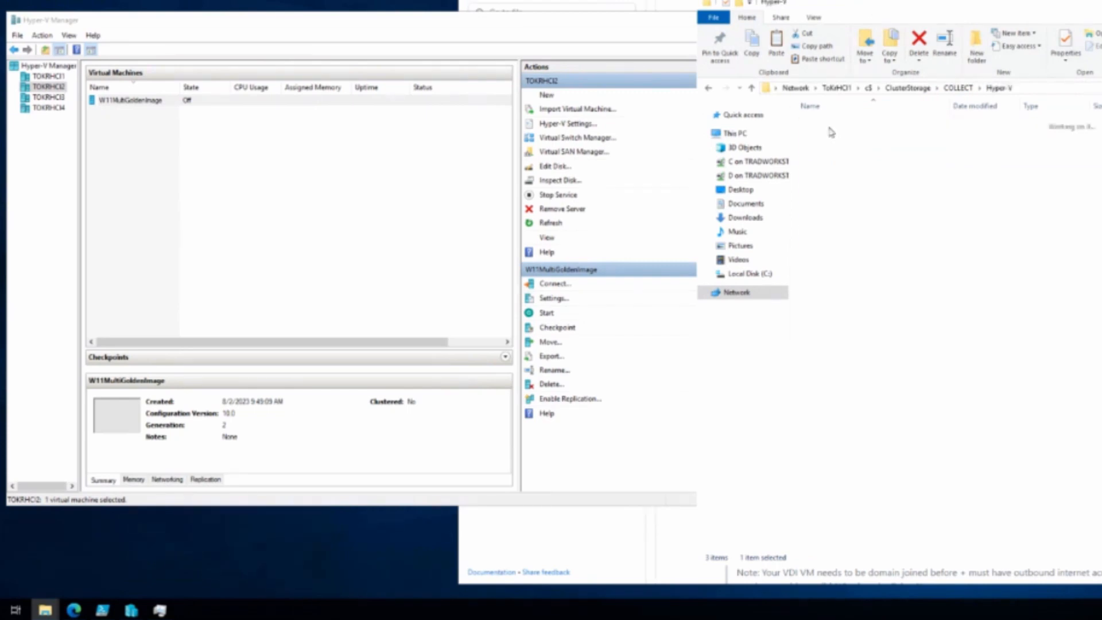
double_click(826, 196)
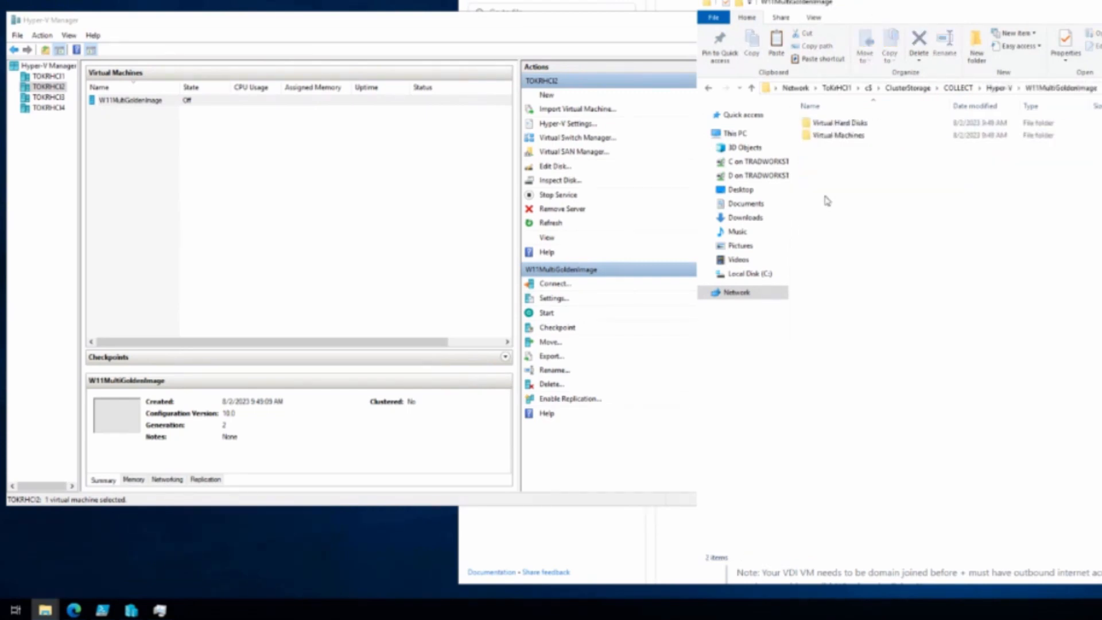
double_click(854, 122)
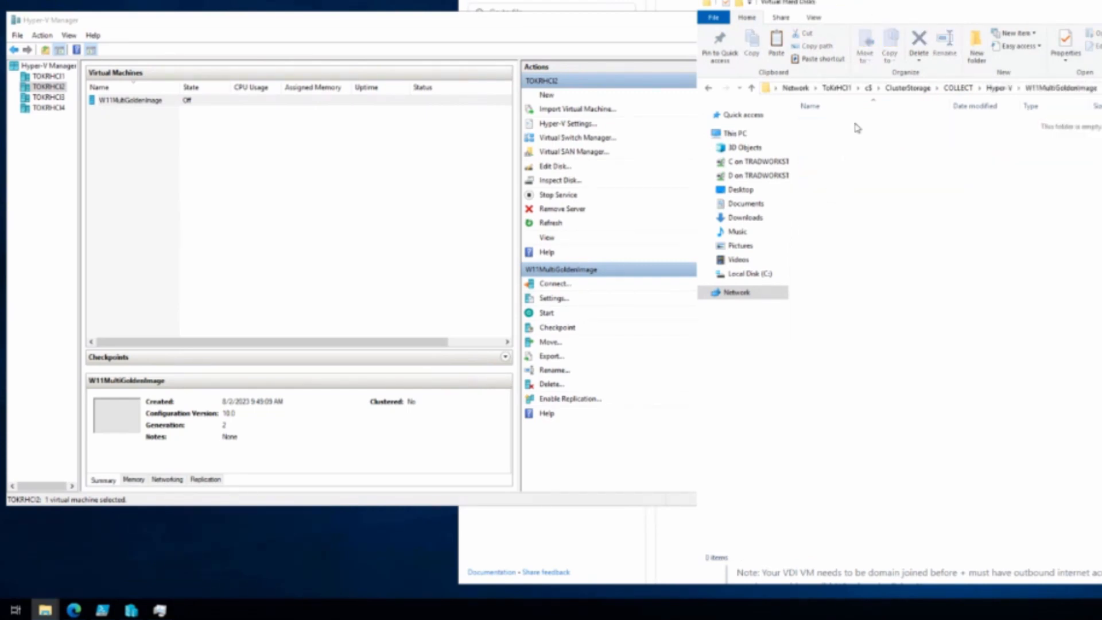
key(ctrl+v)
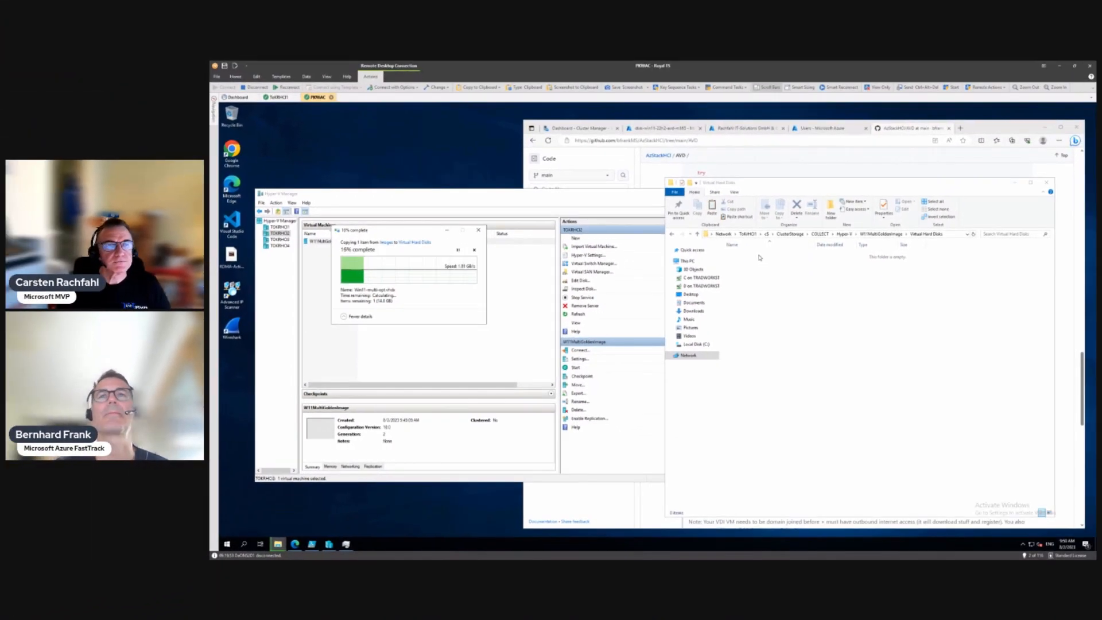
drag(420, 232, 889, 160)
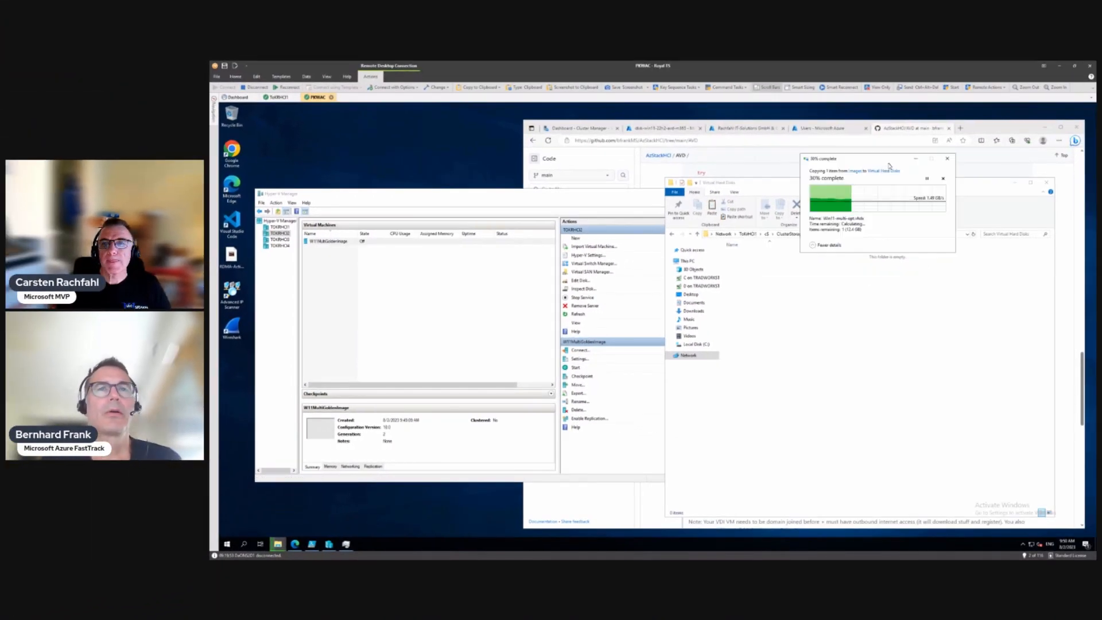
Step: Open W11MultiGoldenImage's settings and add a hard drive to the SCSI controller
right_click(338, 241)
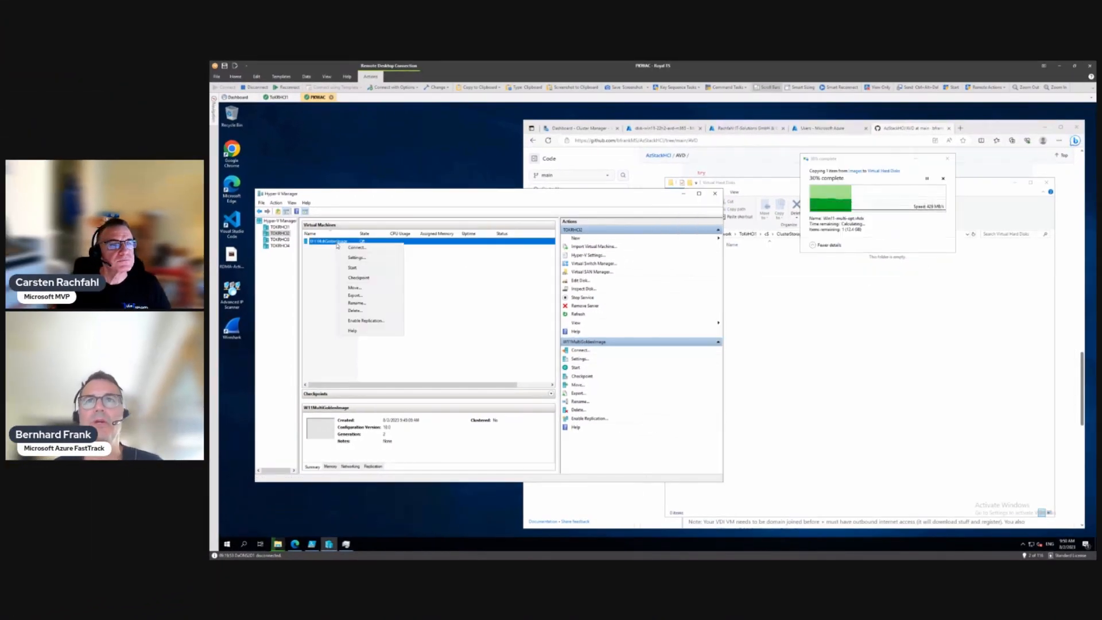
click(356, 257)
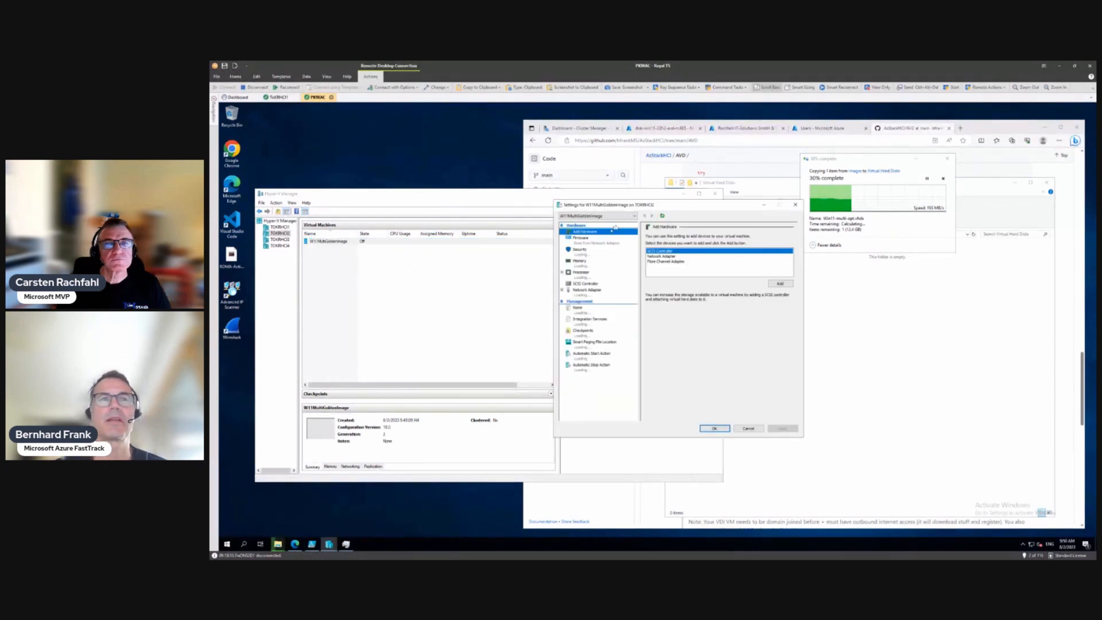
drag(645, 208, 504, 243)
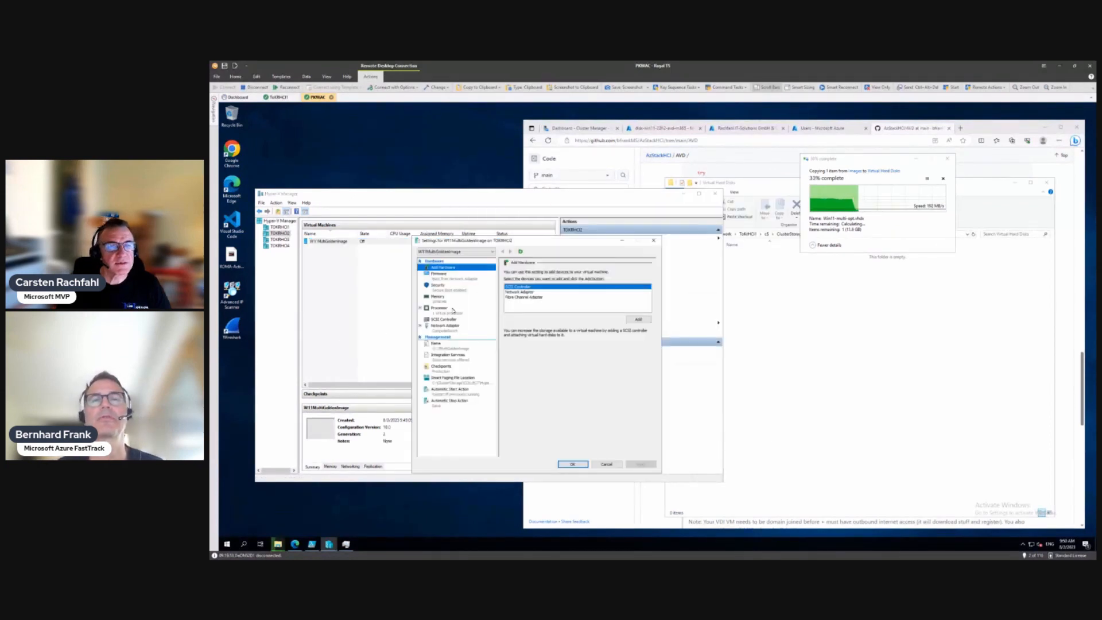
click(438, 320)
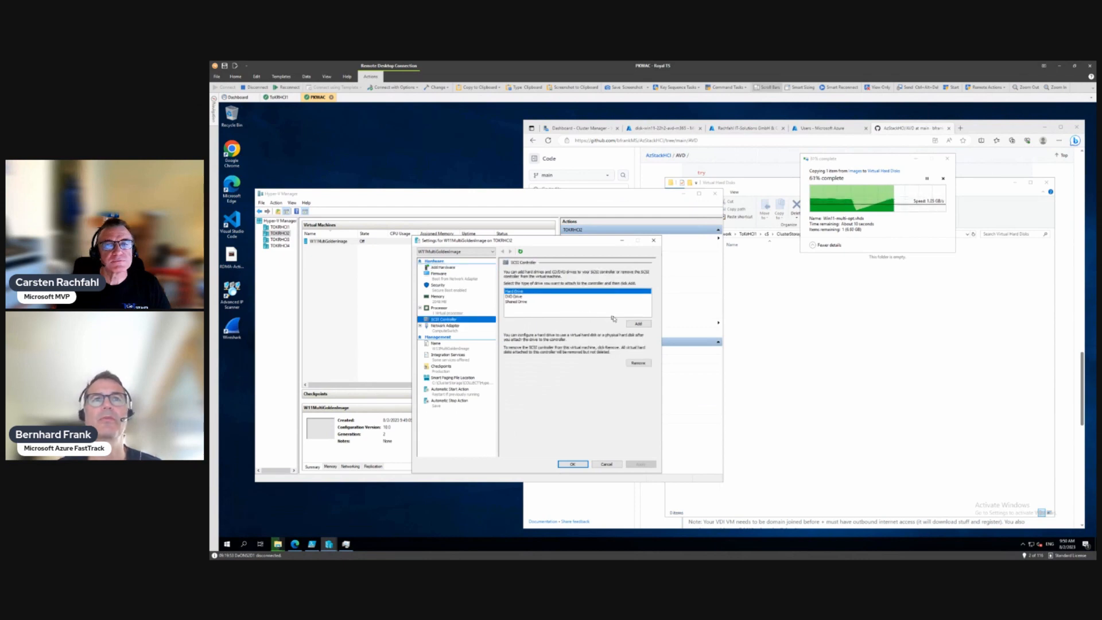
click(637, 324)
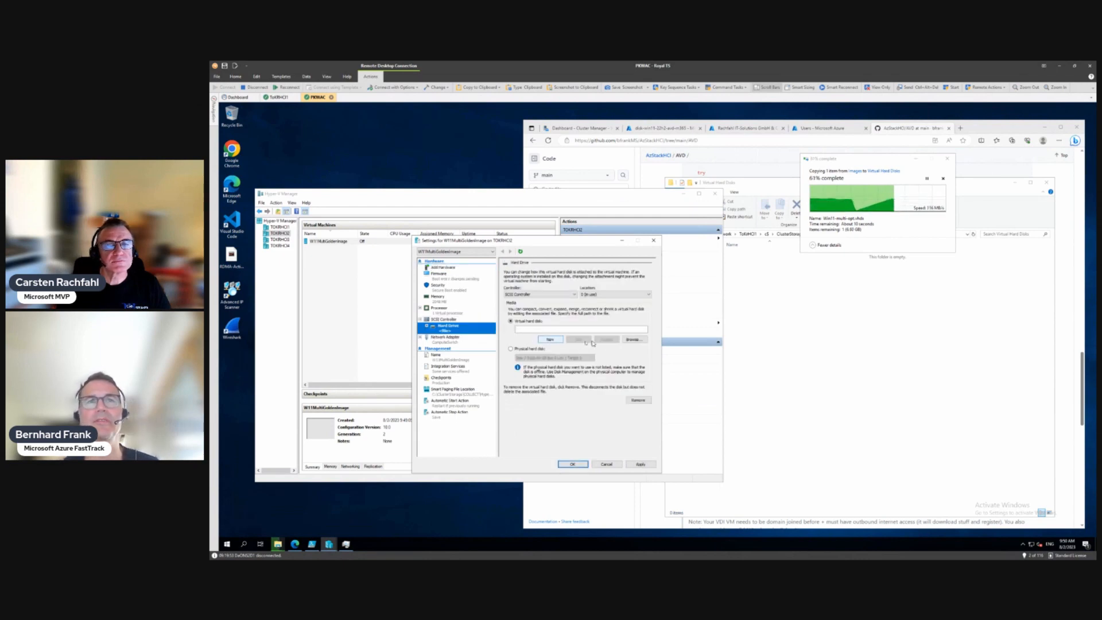
Step: Point the drive to Virtual Hard Disks\win11-multi-opt.vhdx, inspect it, and apply
click(633, 339)
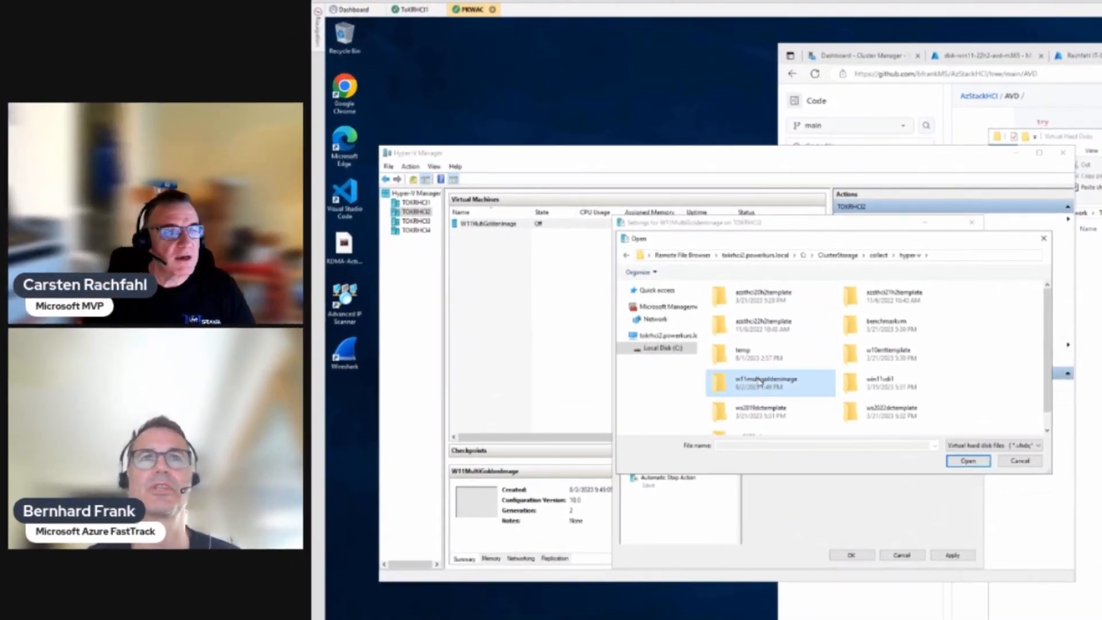
double_click(546, 351)
double_click(755, 307)
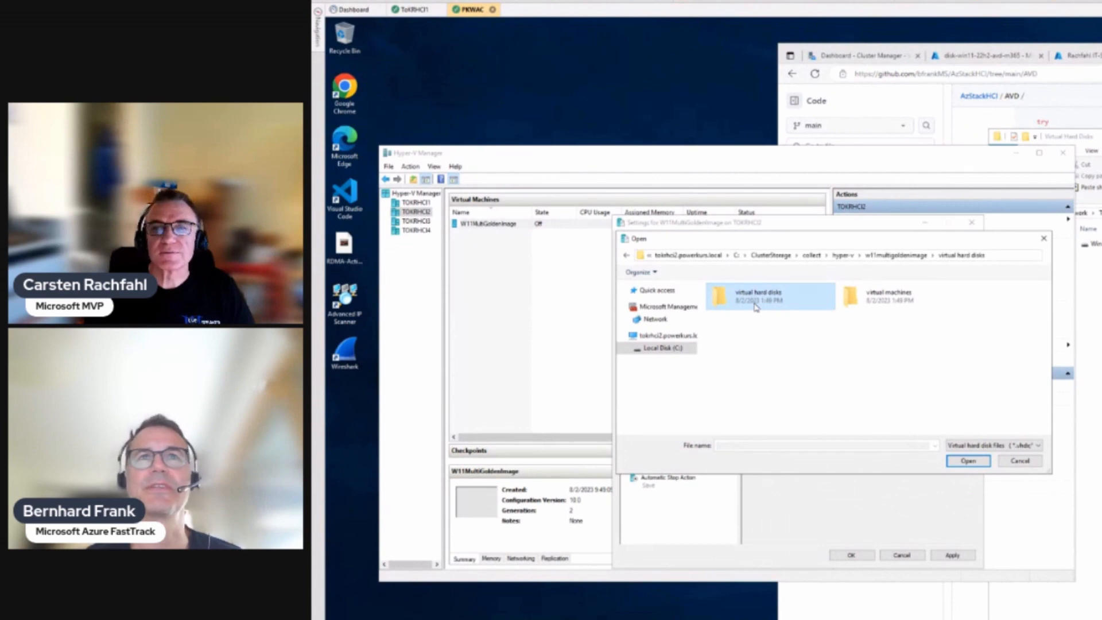
key(alt+Tab)
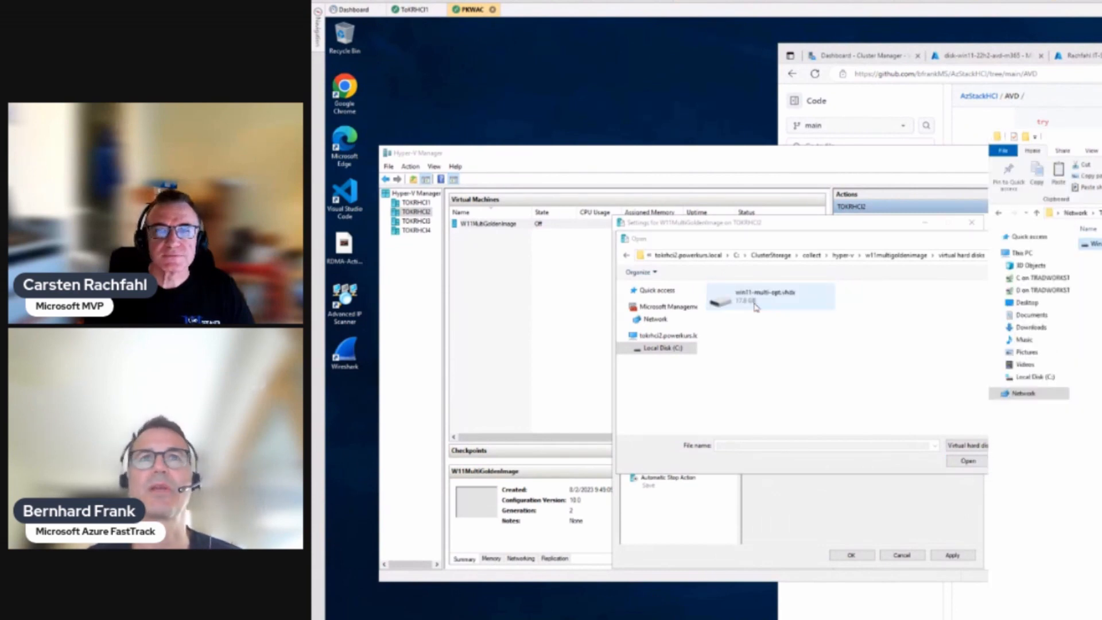
click(982, 461)
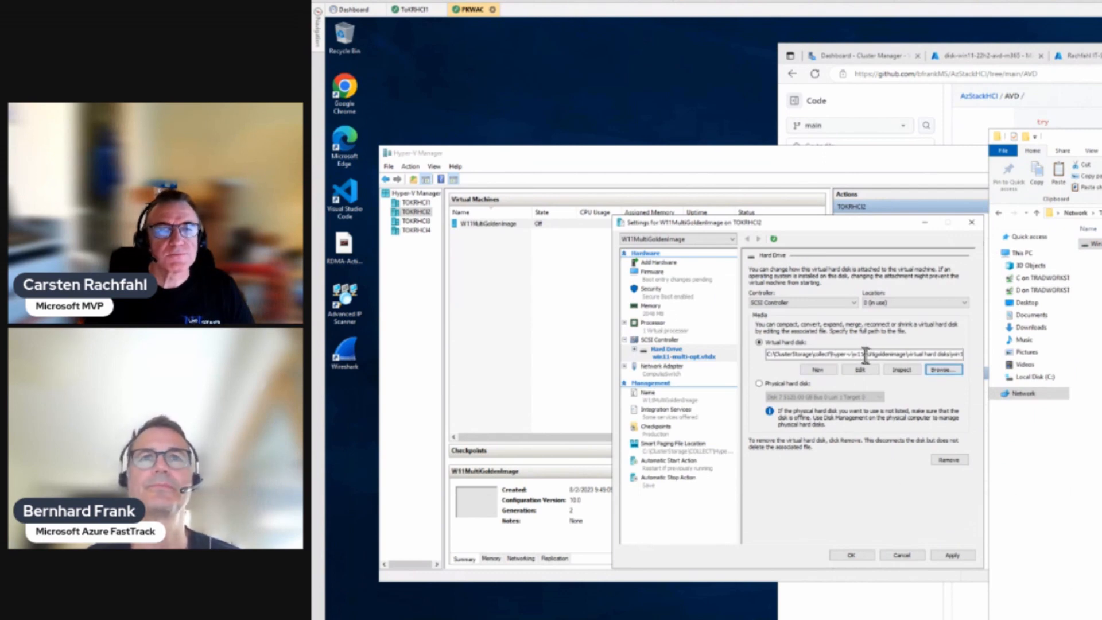
click(899, 371)
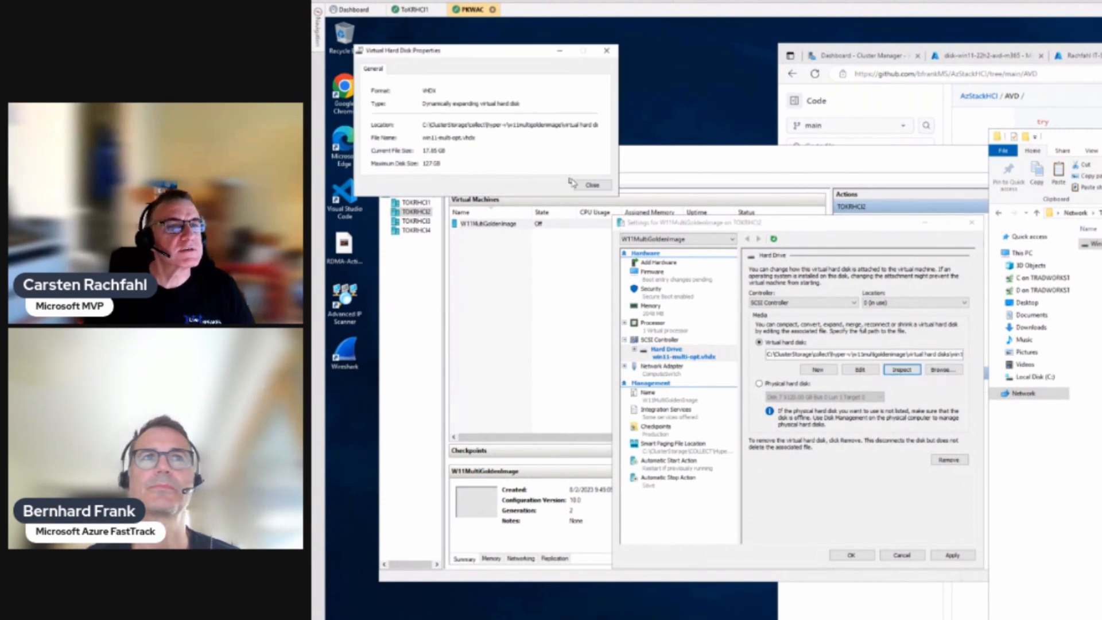
click(589, 185)
click(950, 554)
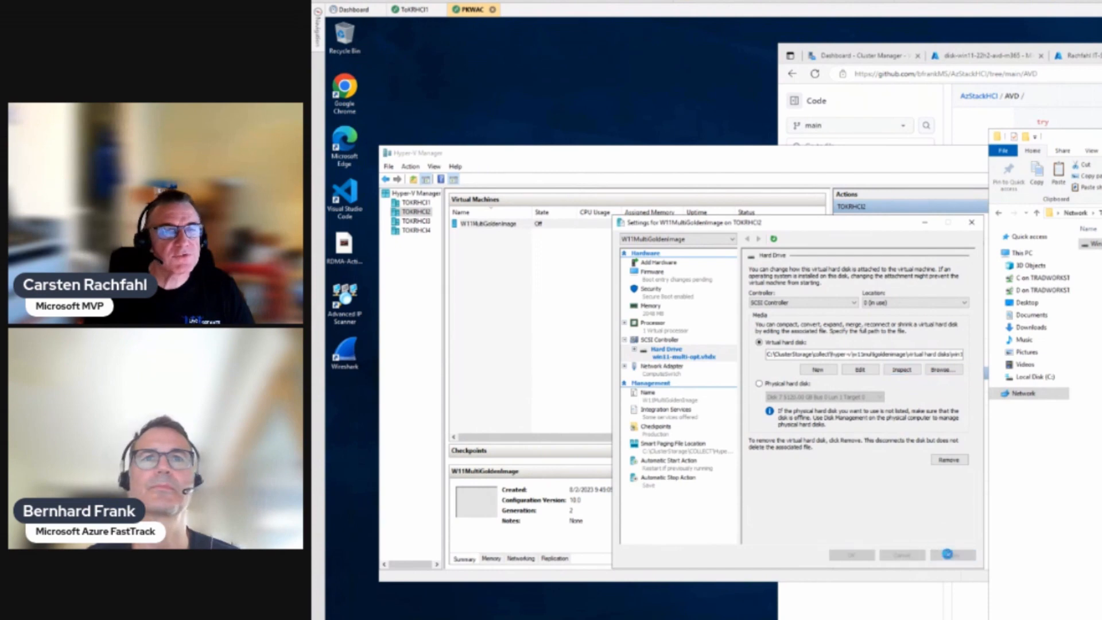
click(647, 480)
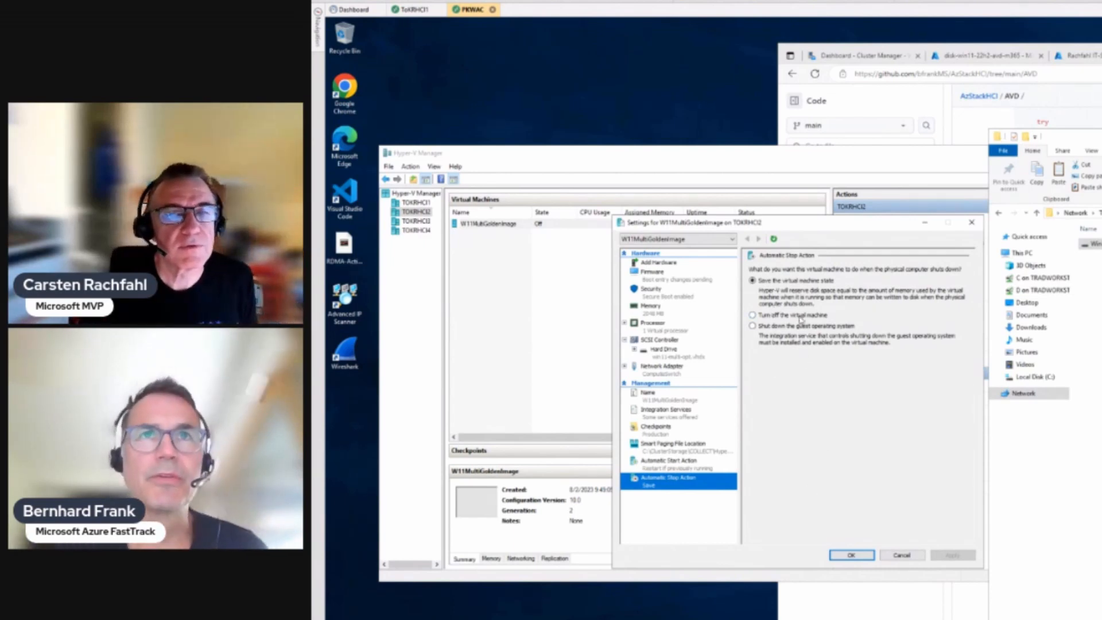
Step: Set the stop action to shut down the guest OS and move Hard Drive first in boot order
click(782, 328)
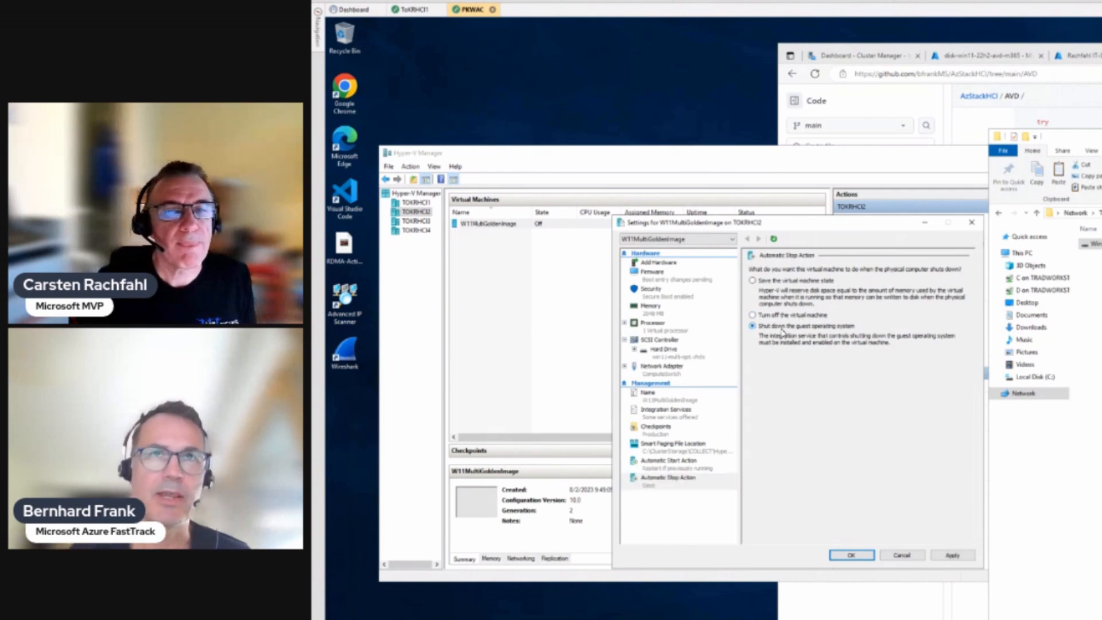
click(952, 554)
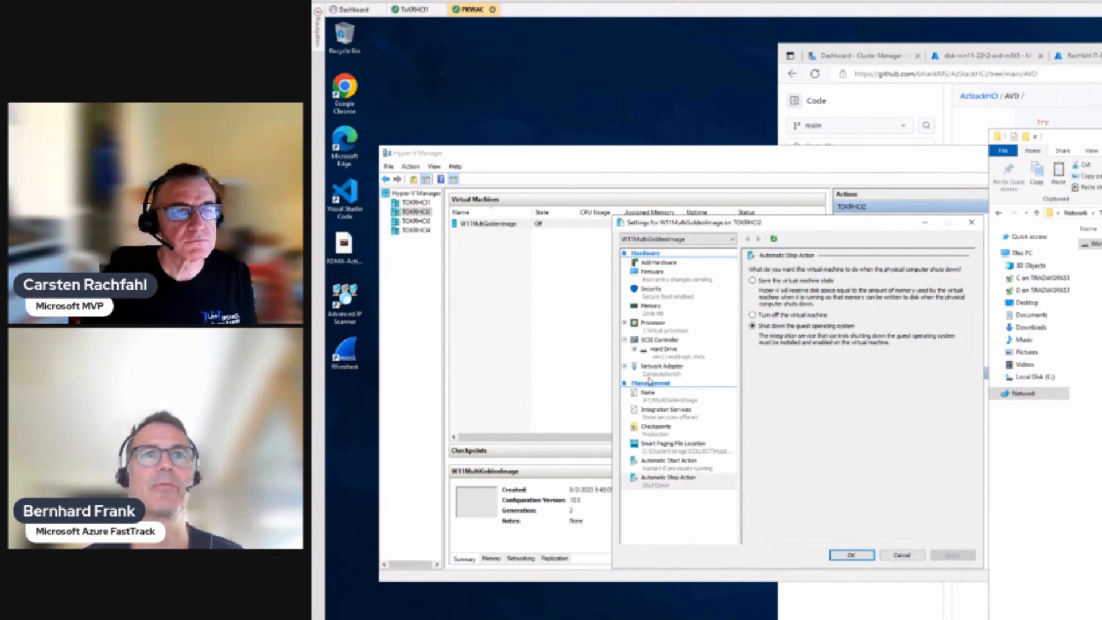
click(654, 274)
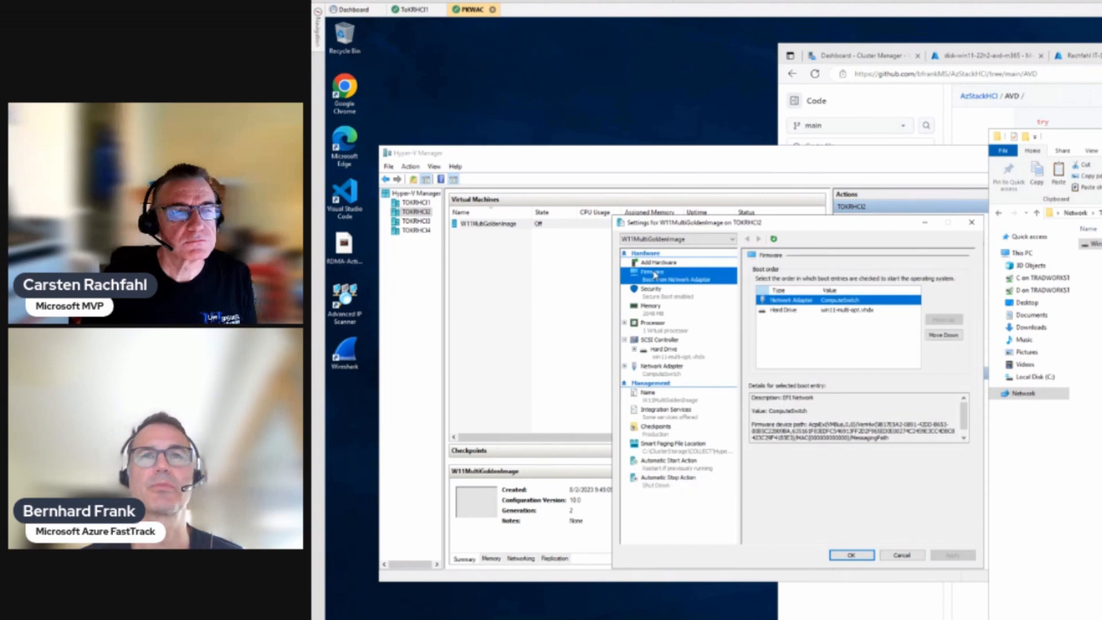
click(786, 310)
click(943, 319)
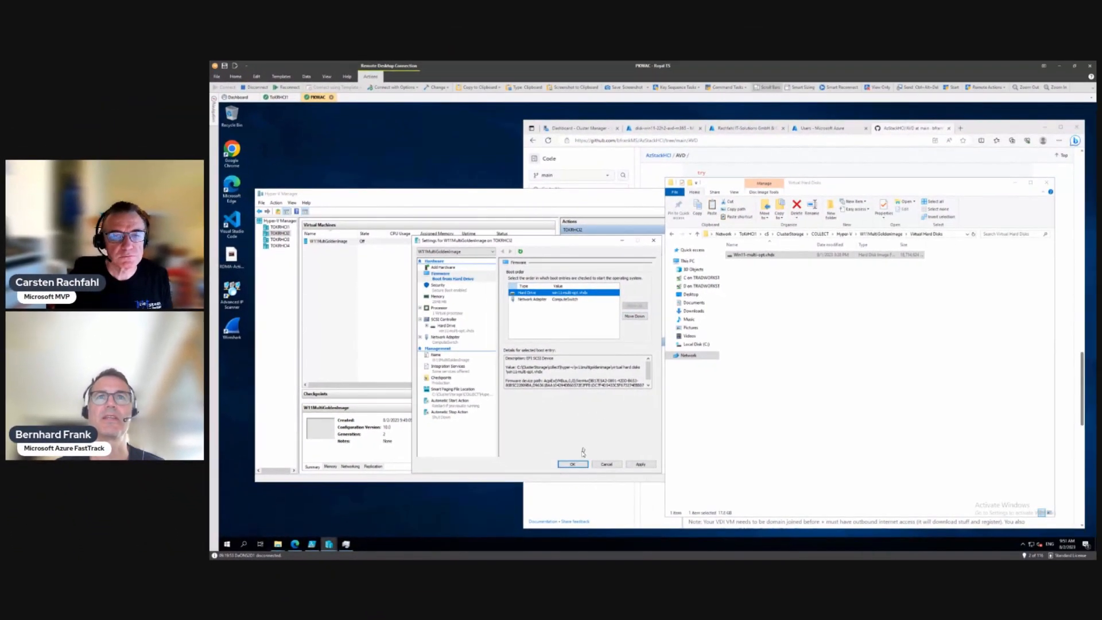
click(678, 498)
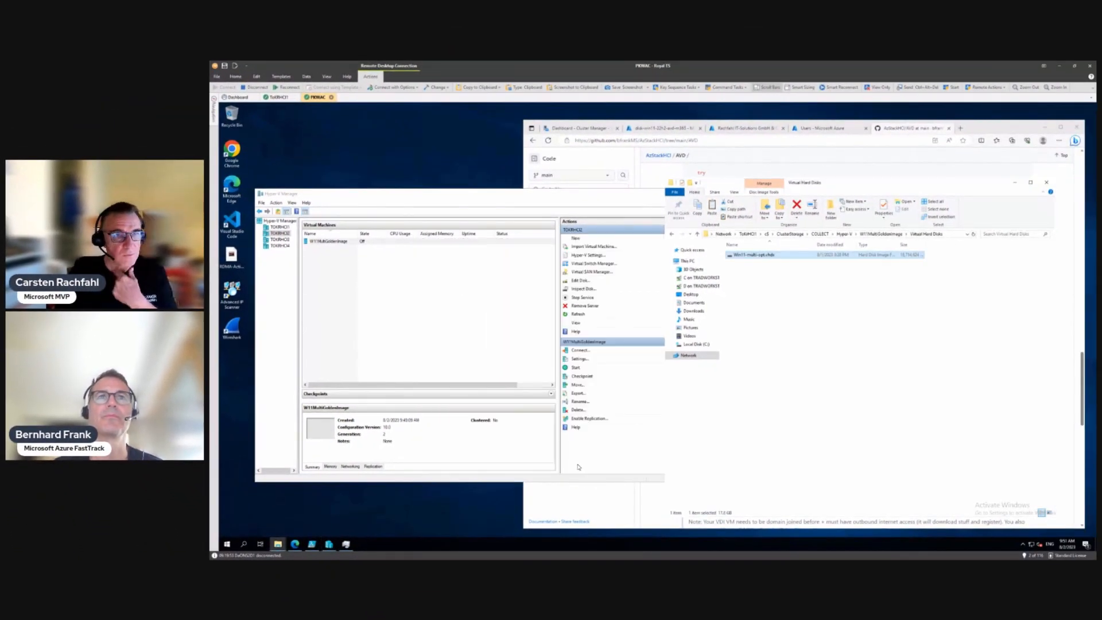
Step: Connect to W11MultiGoldenImage's console, place it over Hyper-V Manager, and start the VM
click(324, 243)
right_click(324, 245)
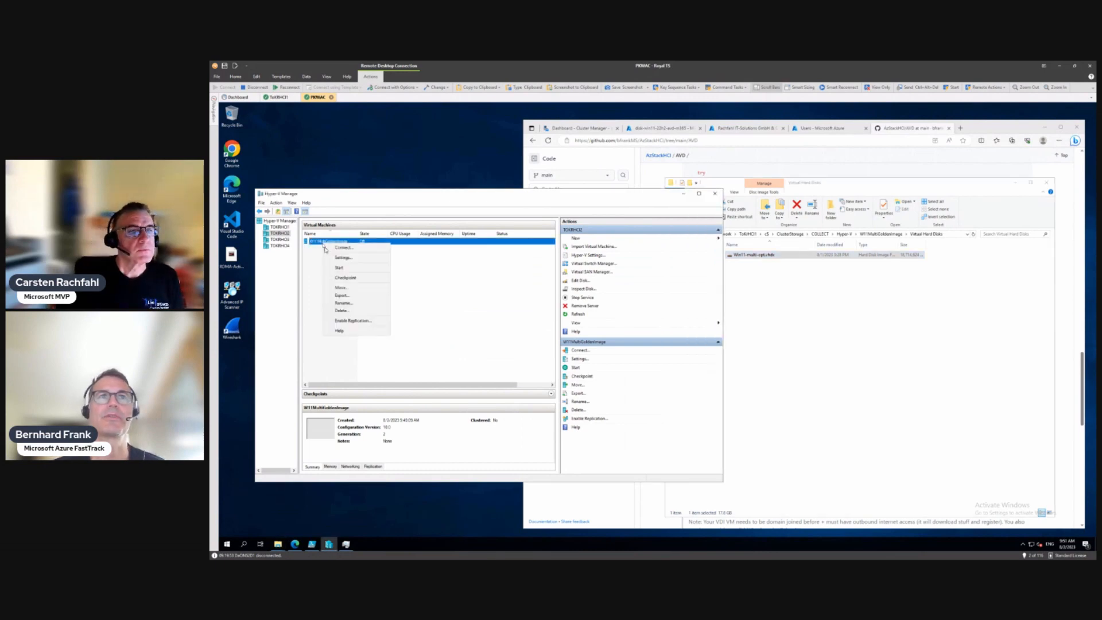
click(338, 250)
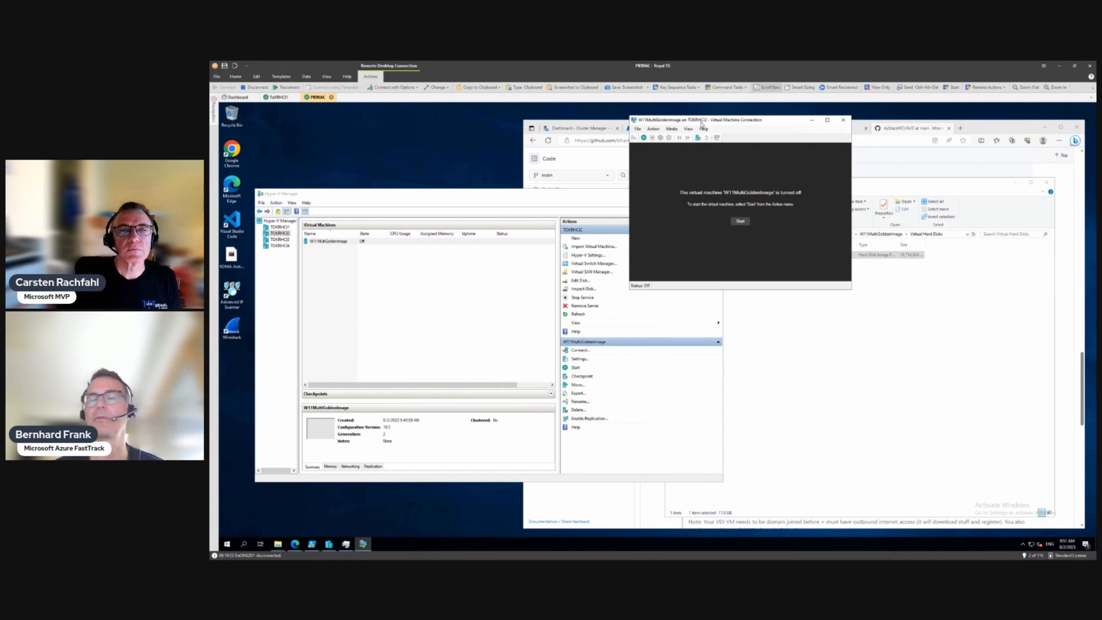
drag(702, 122, 519, 149)
click(557, 248)
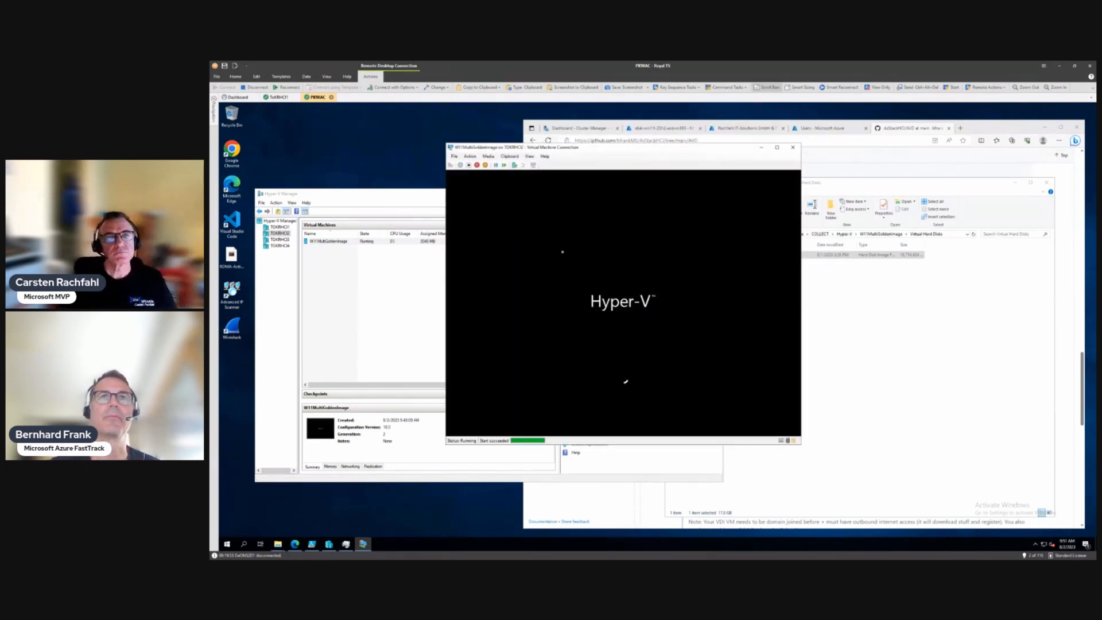
click(453, 156)
Step: Enable virtual LAN identification with a VLAN ID on the running VM's network adapter and save
click(459, 166)
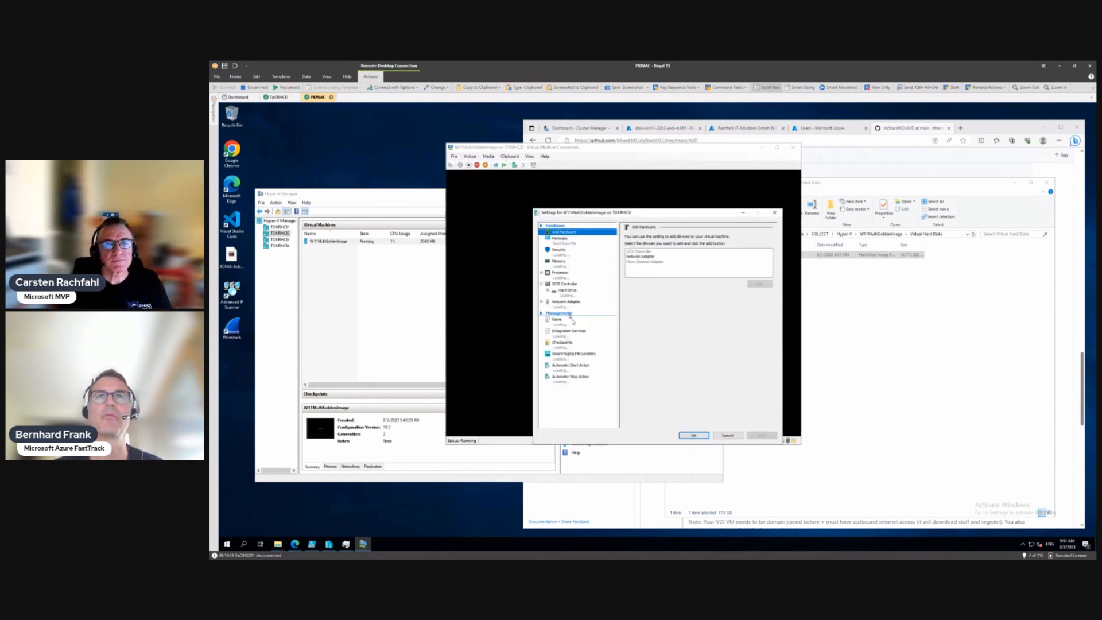
click(562, 304)
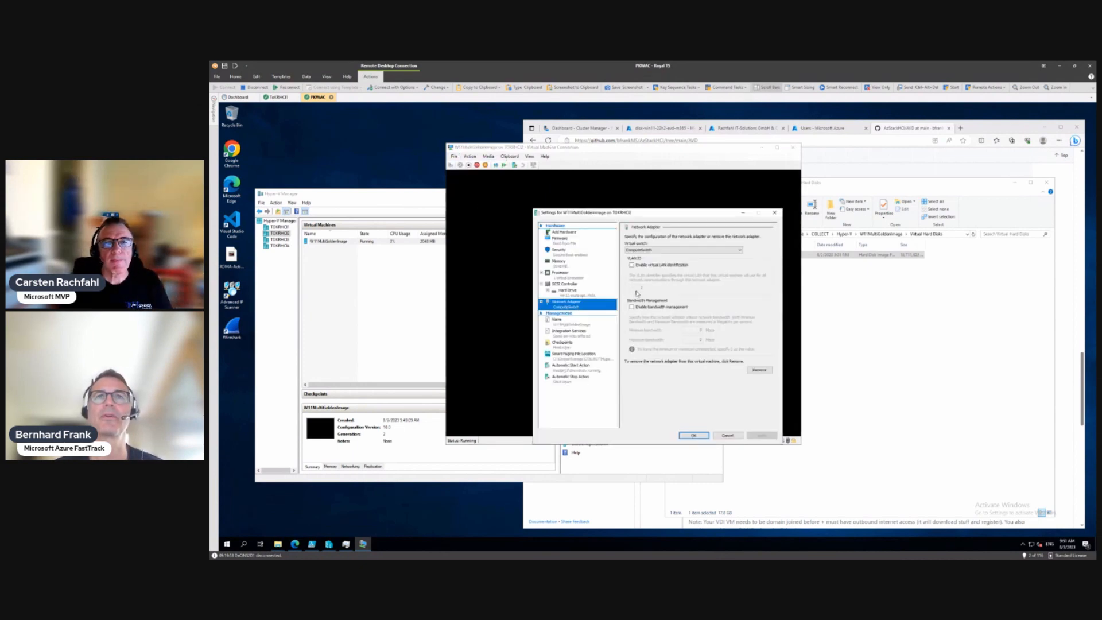
click(632, 265)
click(637, 287)
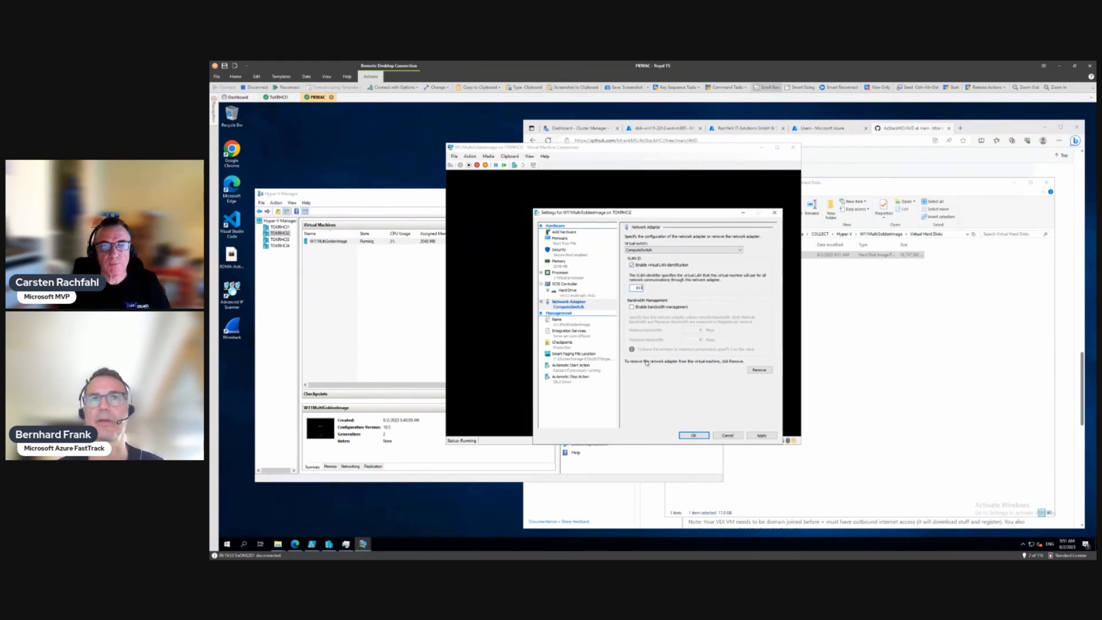
click(692, 434)
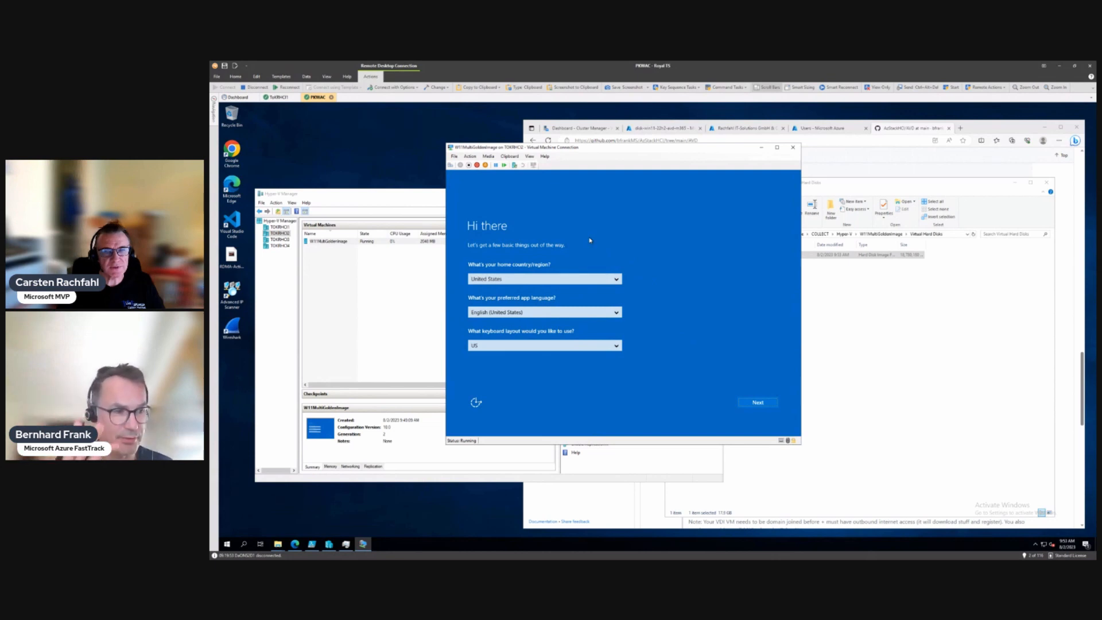
Step: Set the Windows setup app language to German (Germany)
click(562, 316)
key(g)
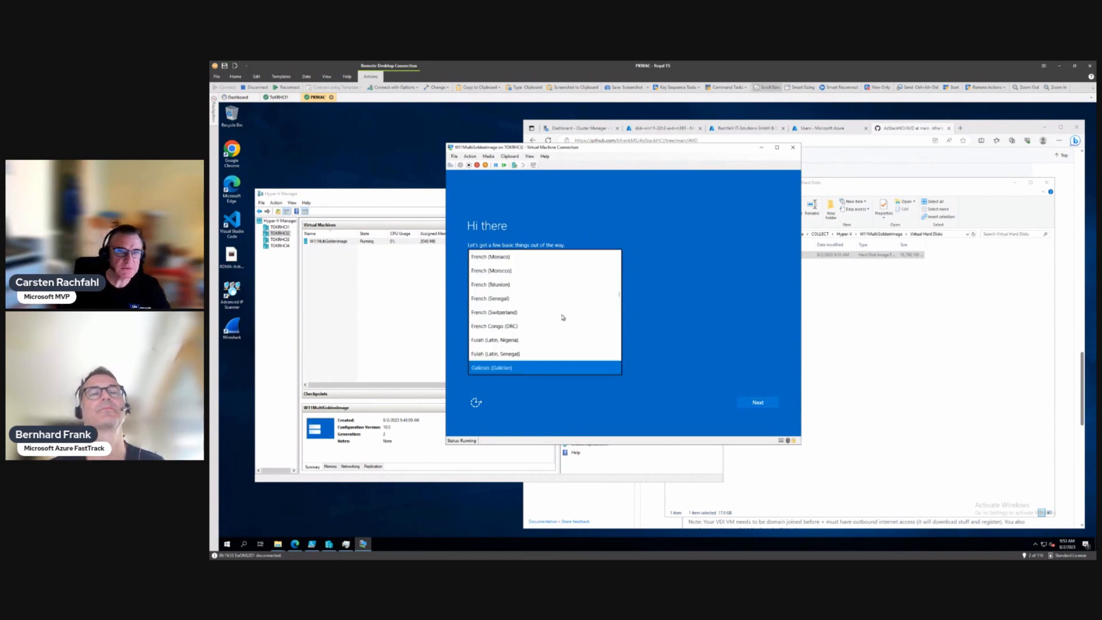
key(Down)
key(Down)
key(Down)
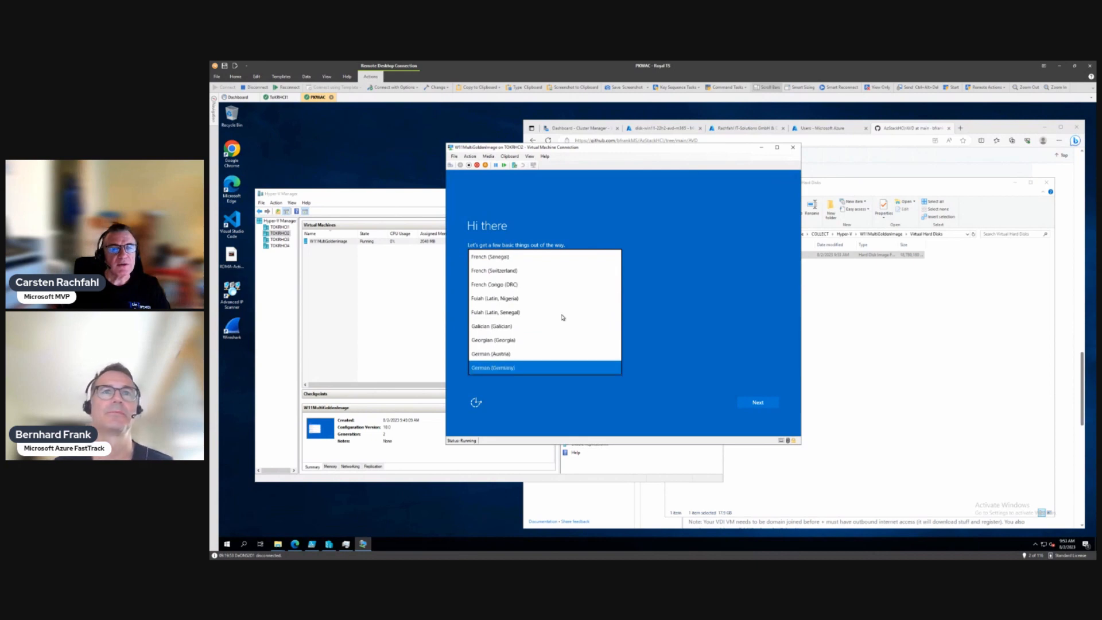
key(Return)
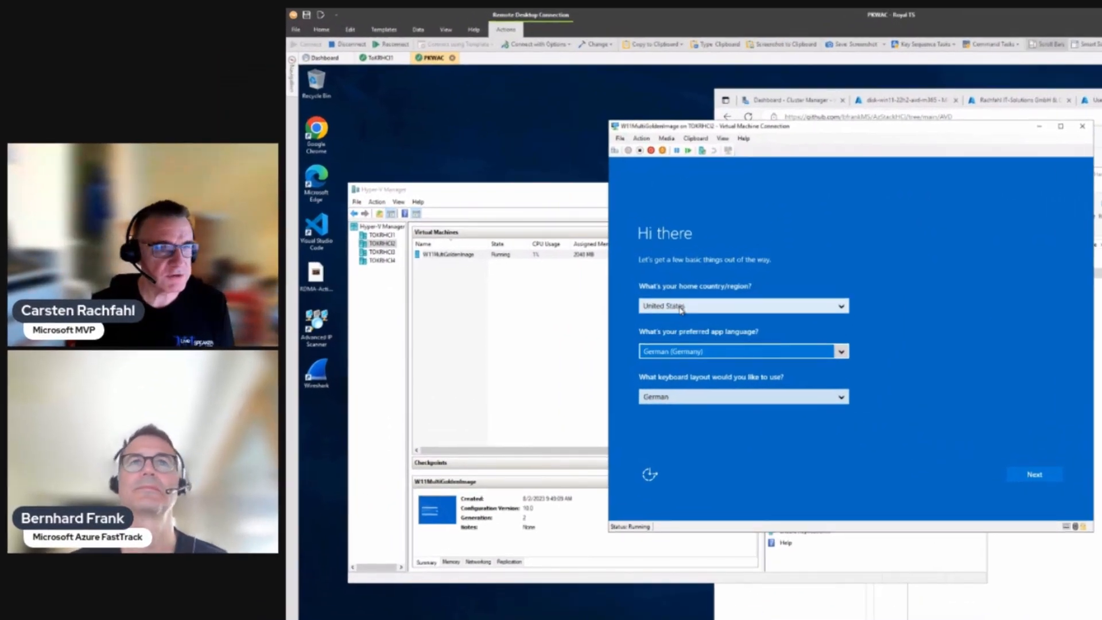
Step: Choose Germany as the home country and continue to the license terms
click(681, 307)
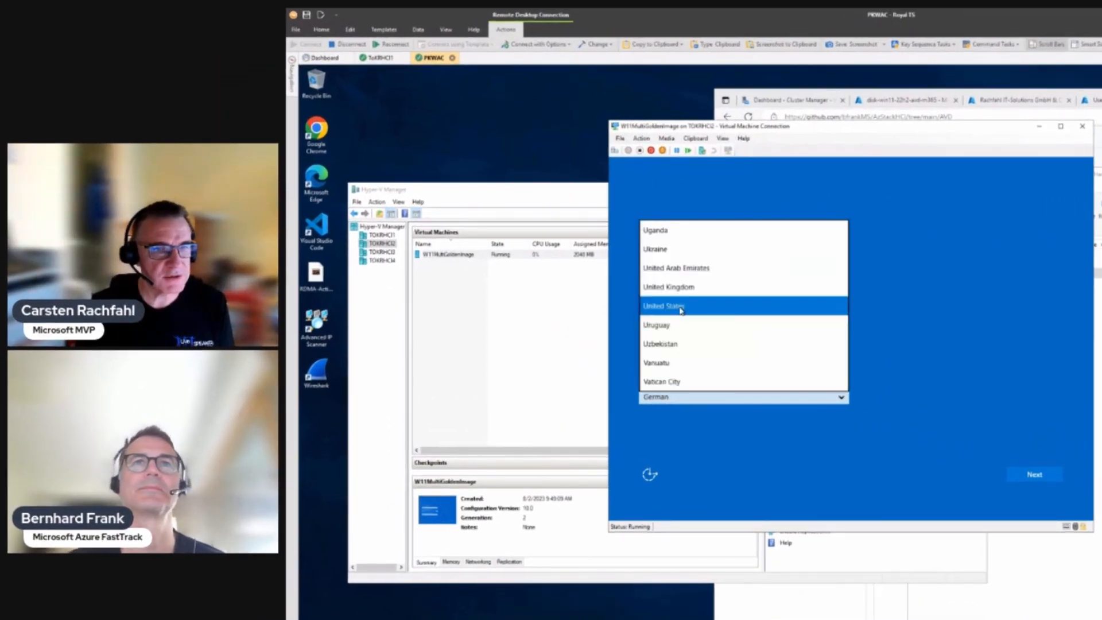
key(g)
key(Down)
key(Down)
key(Down)
key(Down)
key(Down)
key(Down)
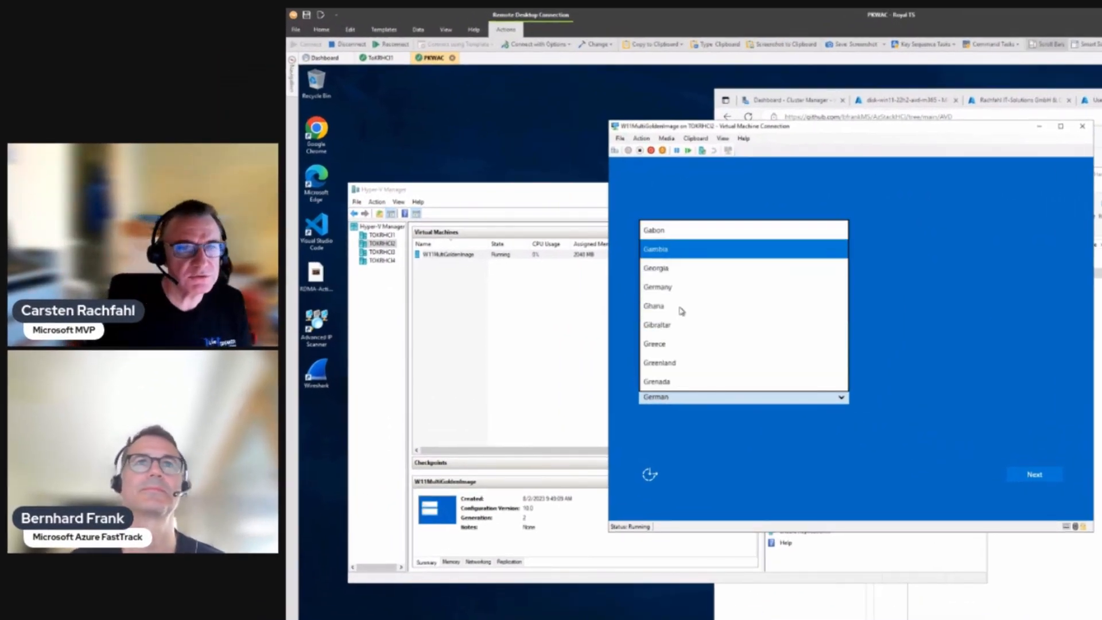
key(Down)
key(Down)
key(Down)
key(Down)
key(Down)
key(Down)
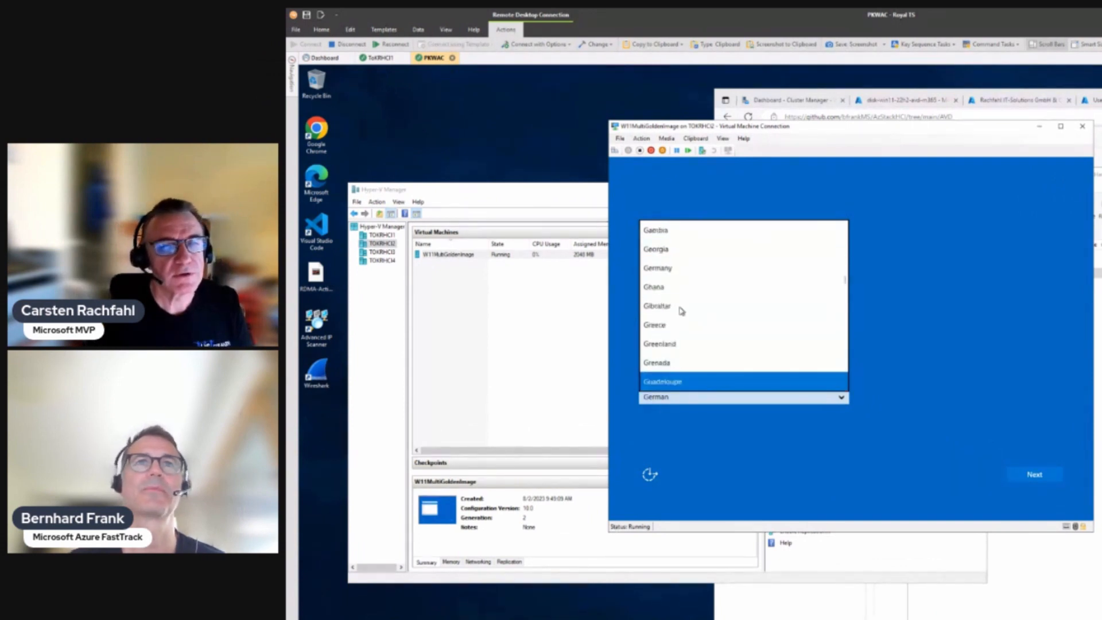
key(Down)
key(Down)
key(g)
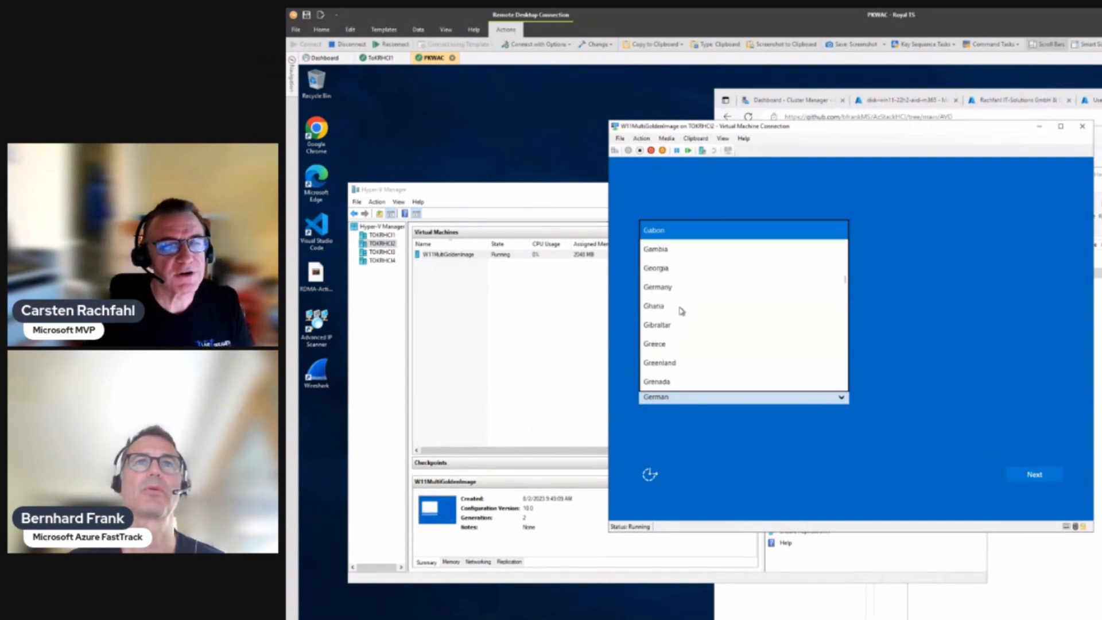
key(Down)
key(Down)
key(Down)
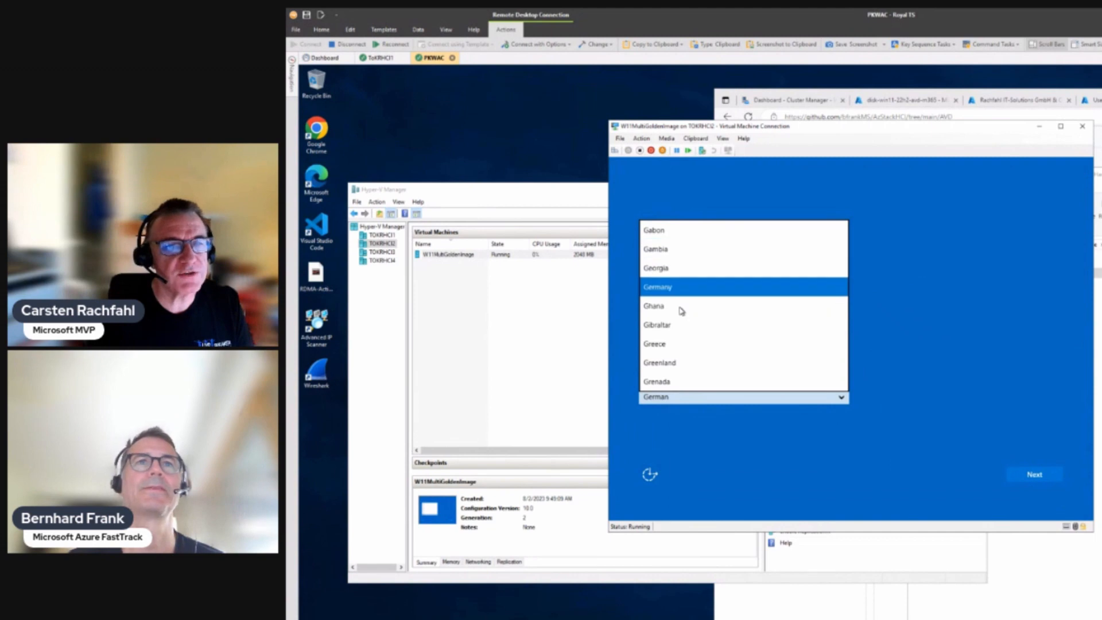
key(Return)
click(1042, 475)
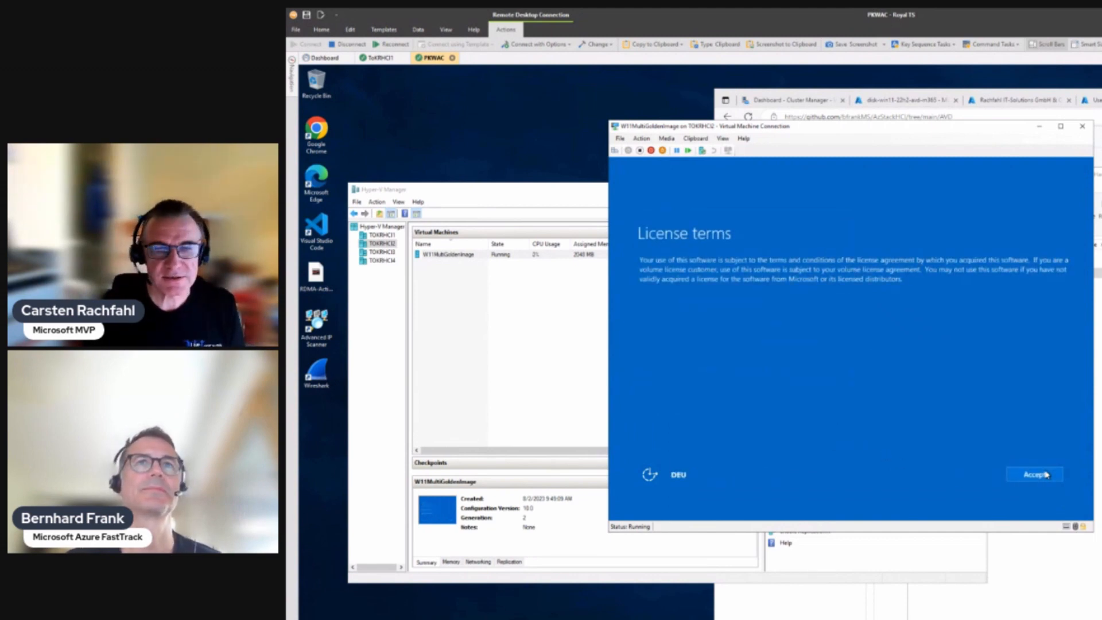
Step: Accept the license terms, enter the Administrator password twice, and finish setup
click(1043, 475)
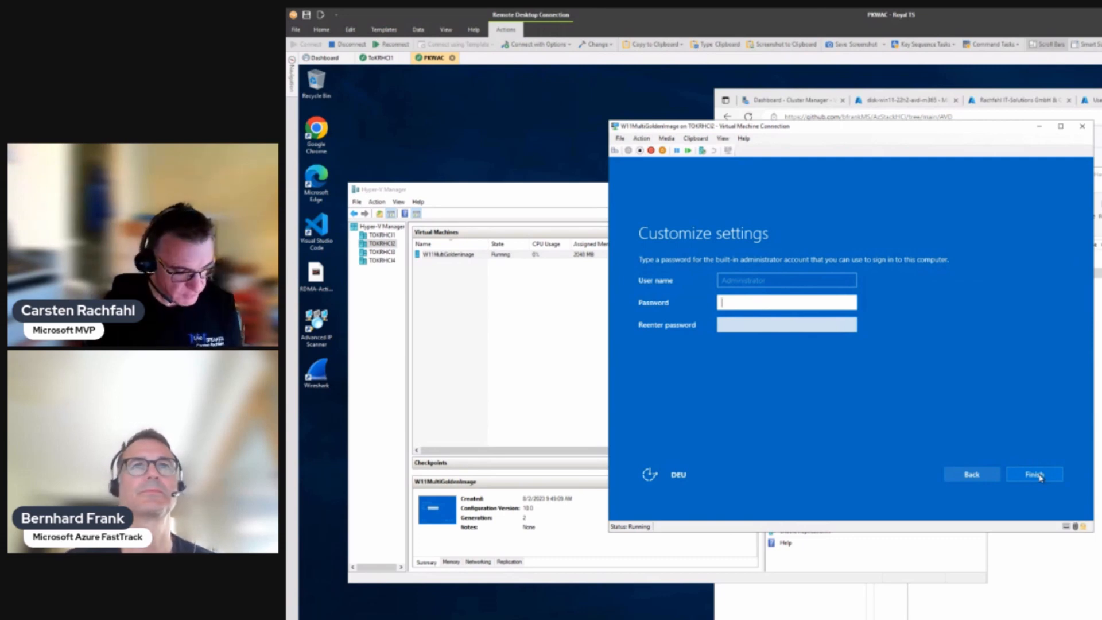
text(•••••)
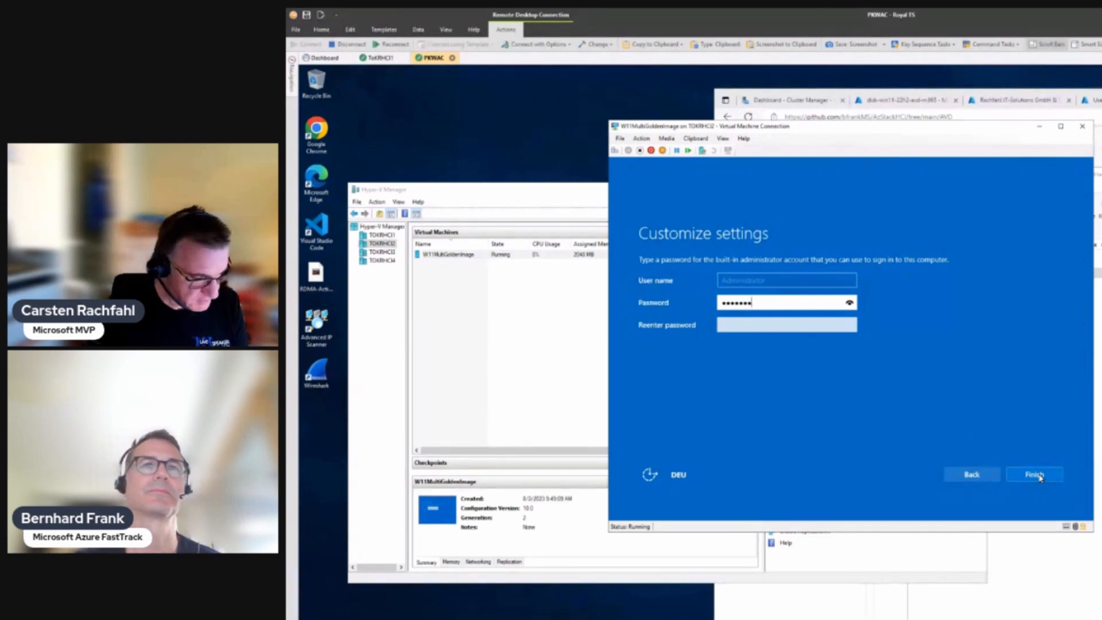
text(••••••••••)
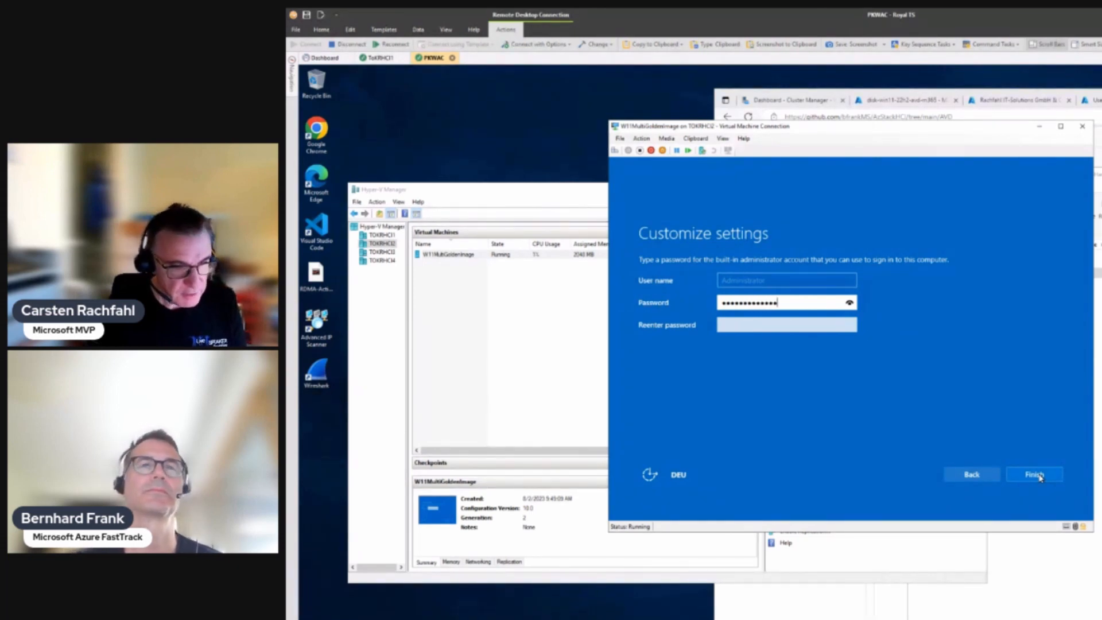
key(Tab)
text(••)
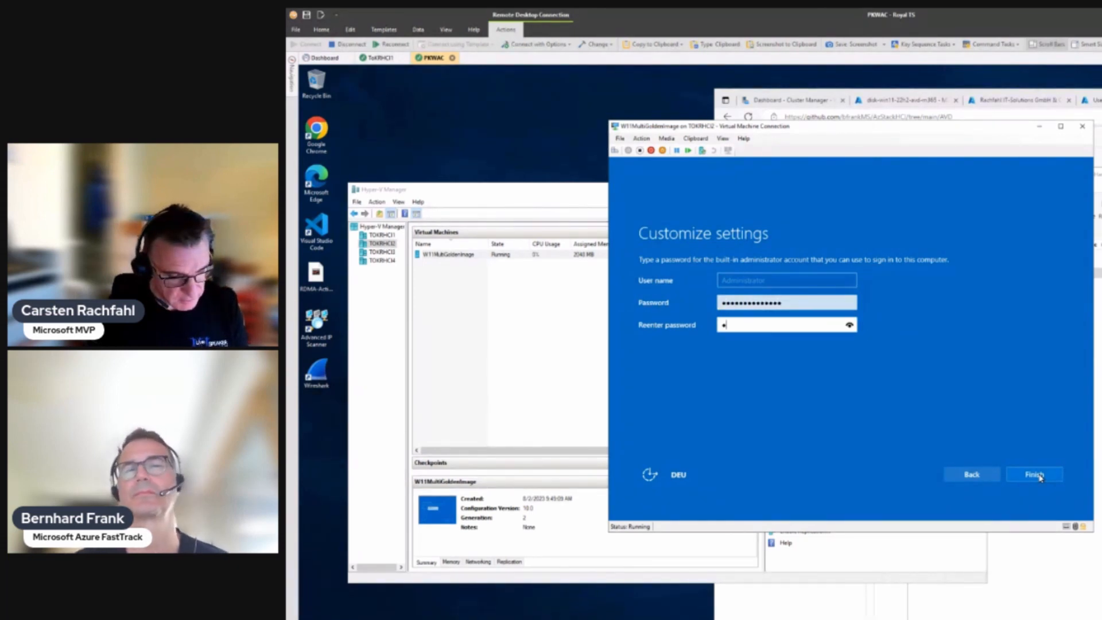
text(•••••)
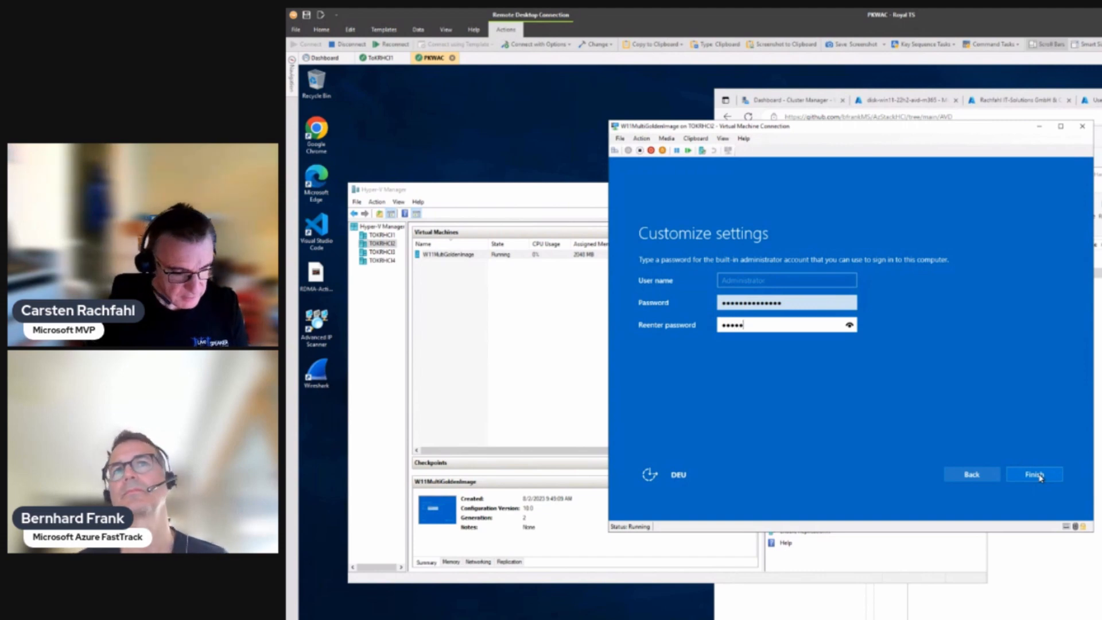
text(•••••••)
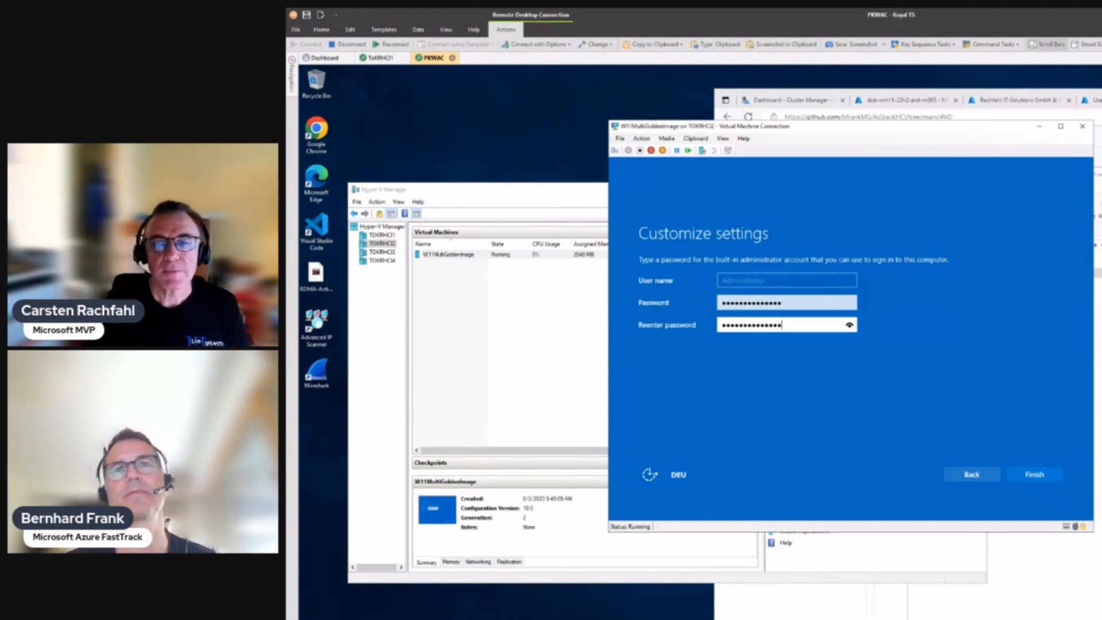
click(1039, 476)
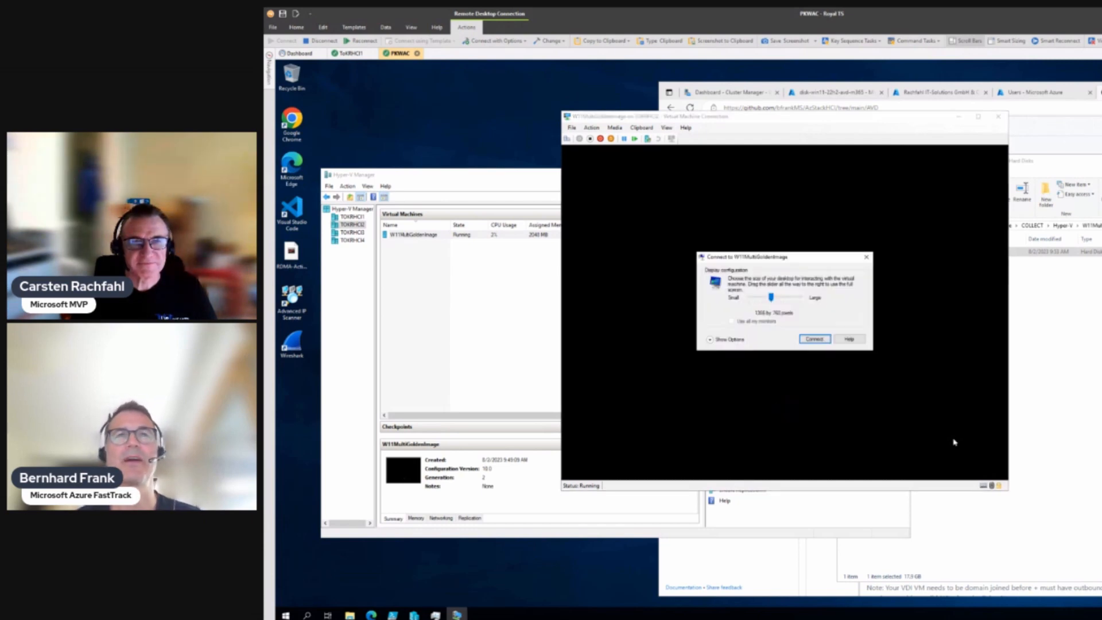
Step: Connect at 1366 by 768, shift the VM window left, and enter administrator as user name
click(822, 340)
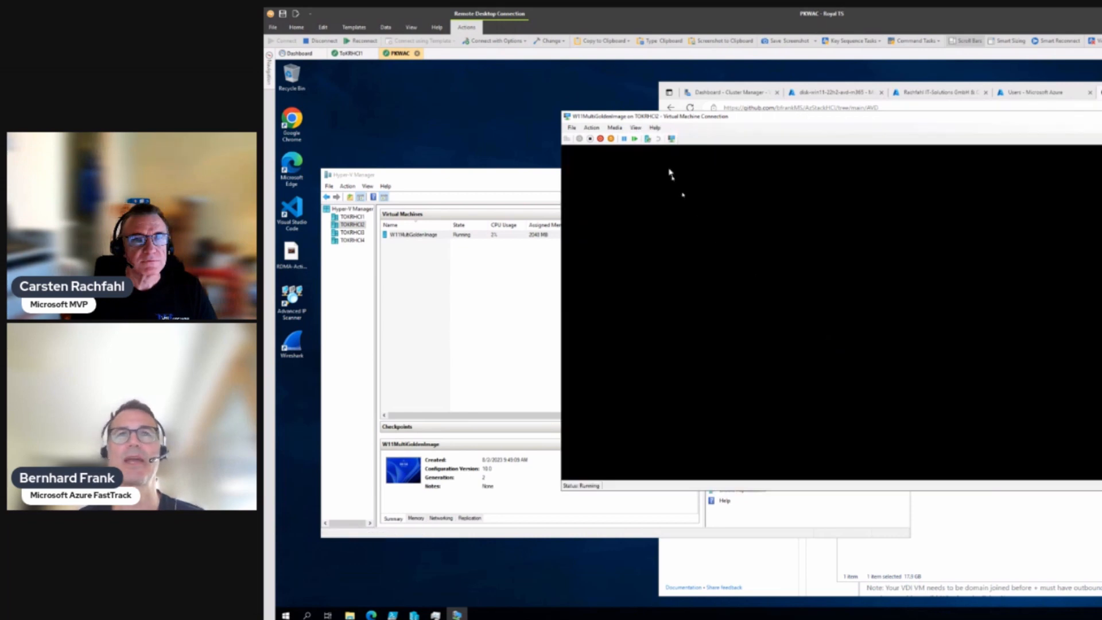
drag(669, 119, 610, 123)
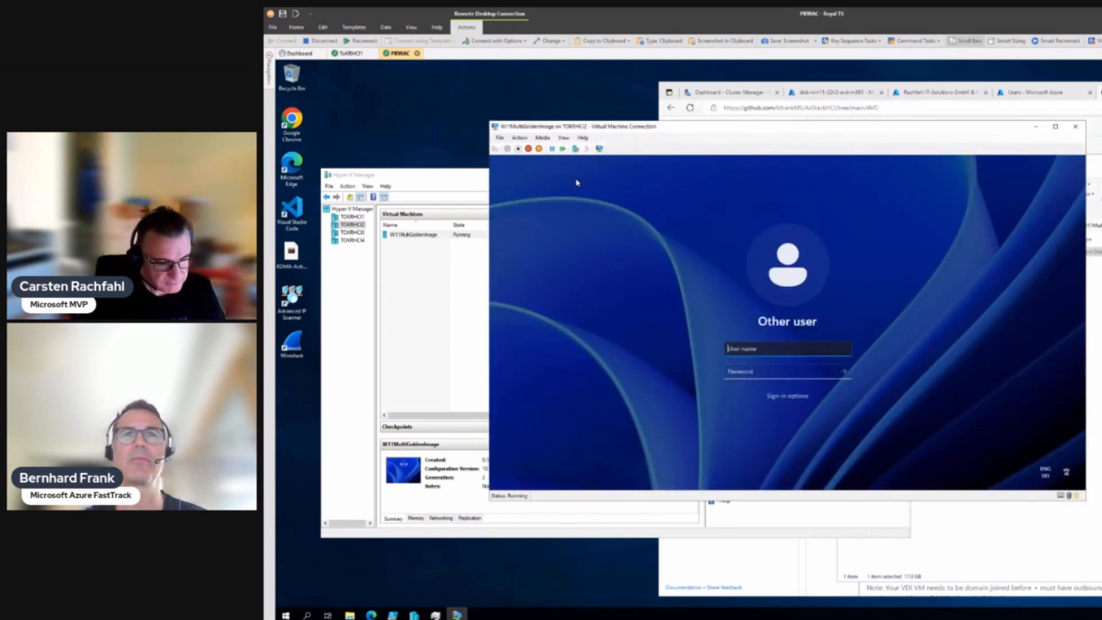
text(administrator)
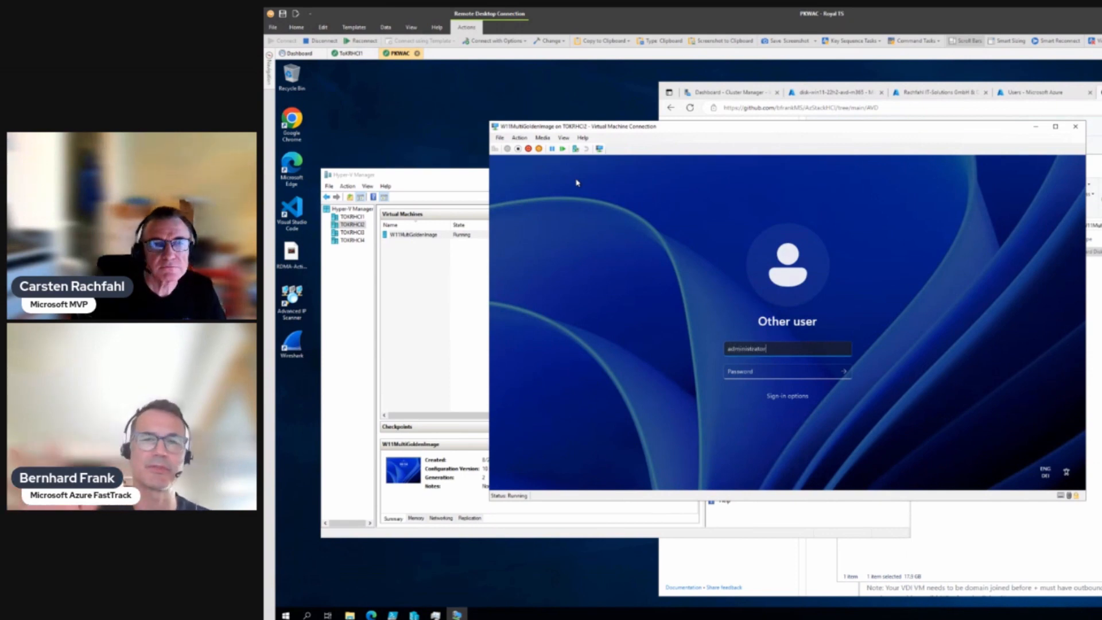
key(Tab)
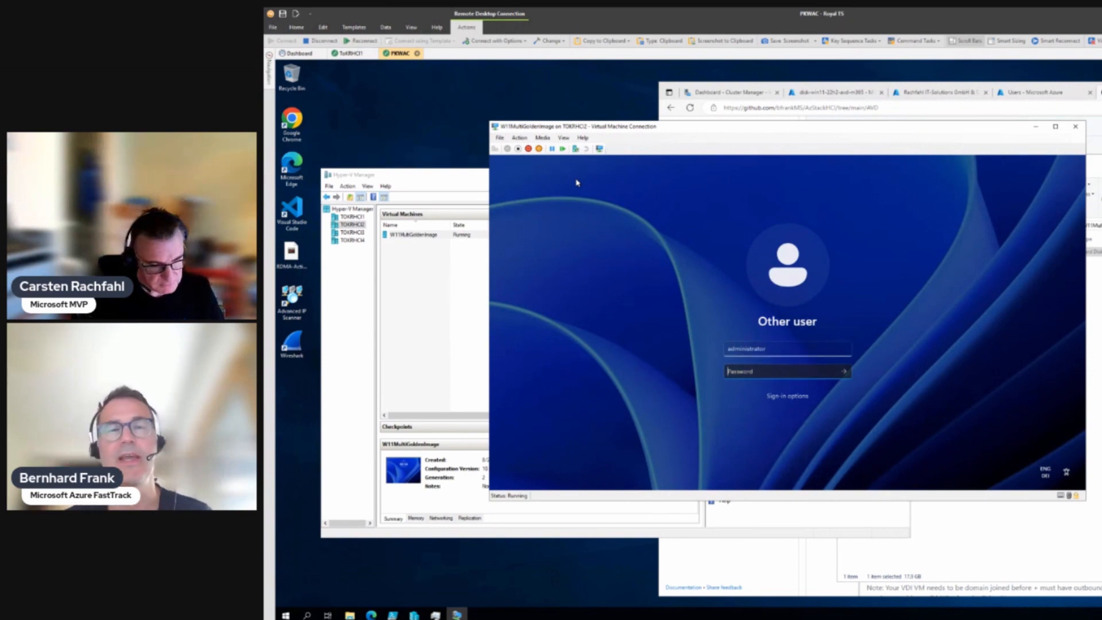
Step: Enter the Administrator account password and sign in to the VM's desktop
text(*******)
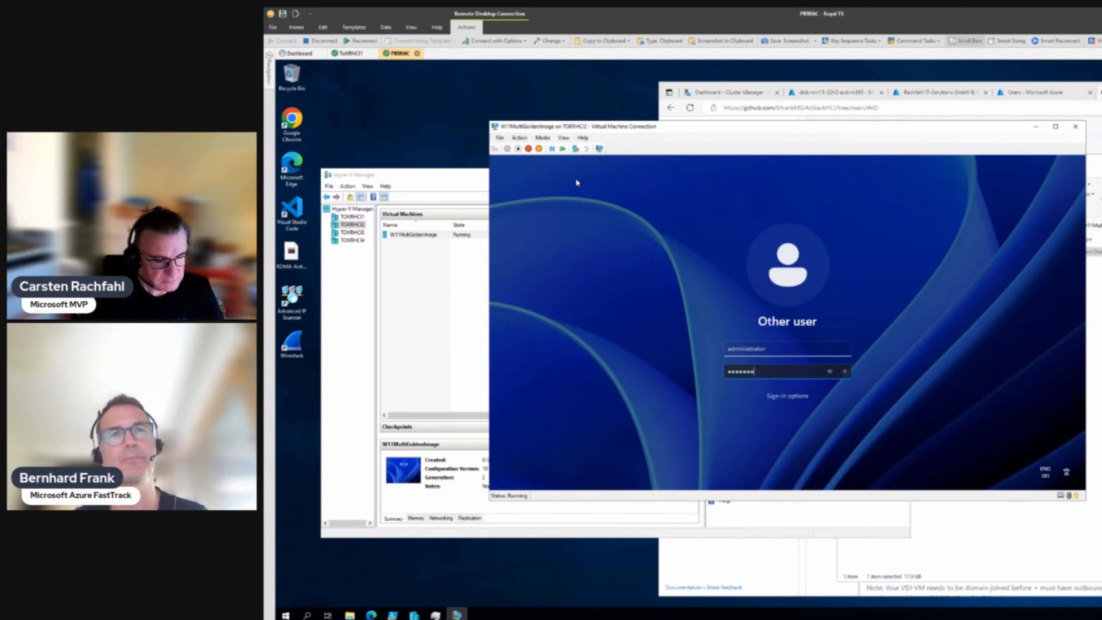
text(********)
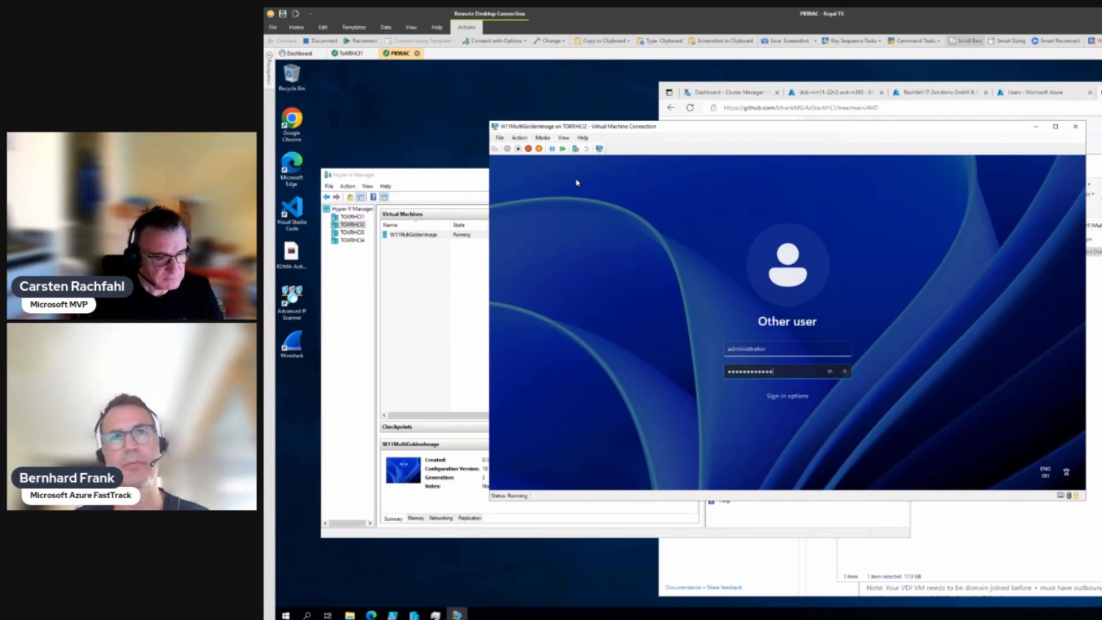
key(Return)
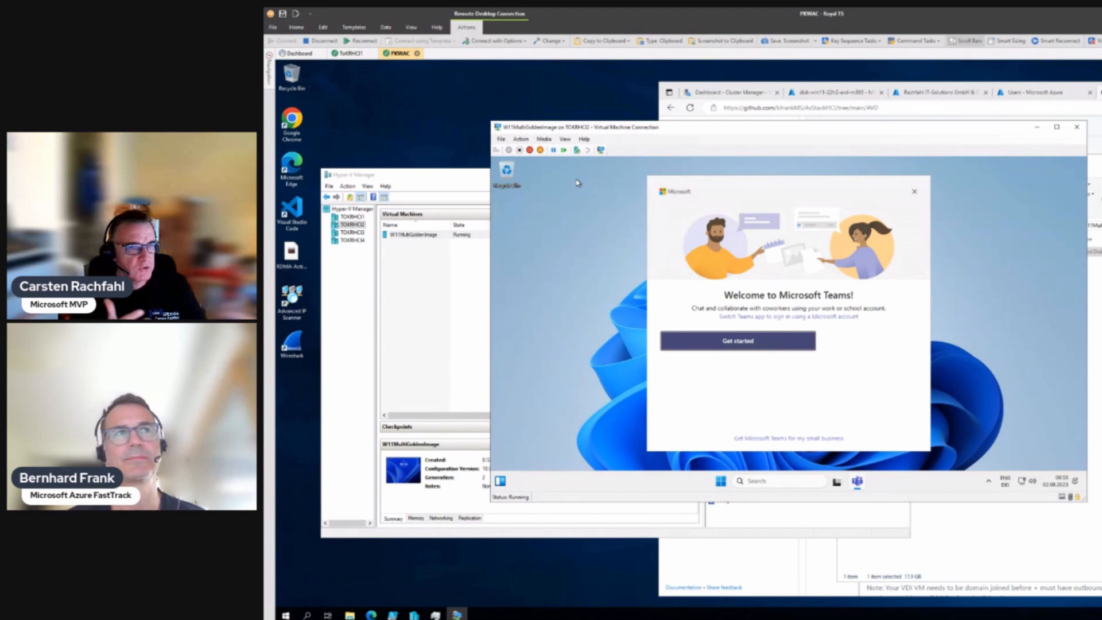
Step: Dismiss the taskbar clock menu, try a 'power' Windows search, then close the search panel
right_click(1066, 484)
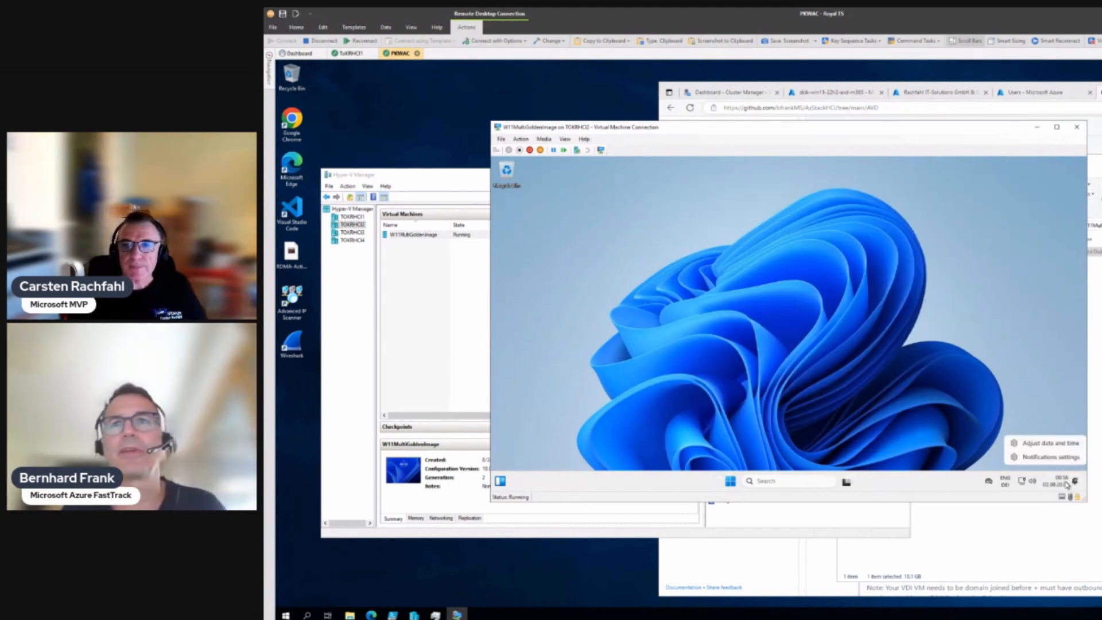
click(1066, 485)
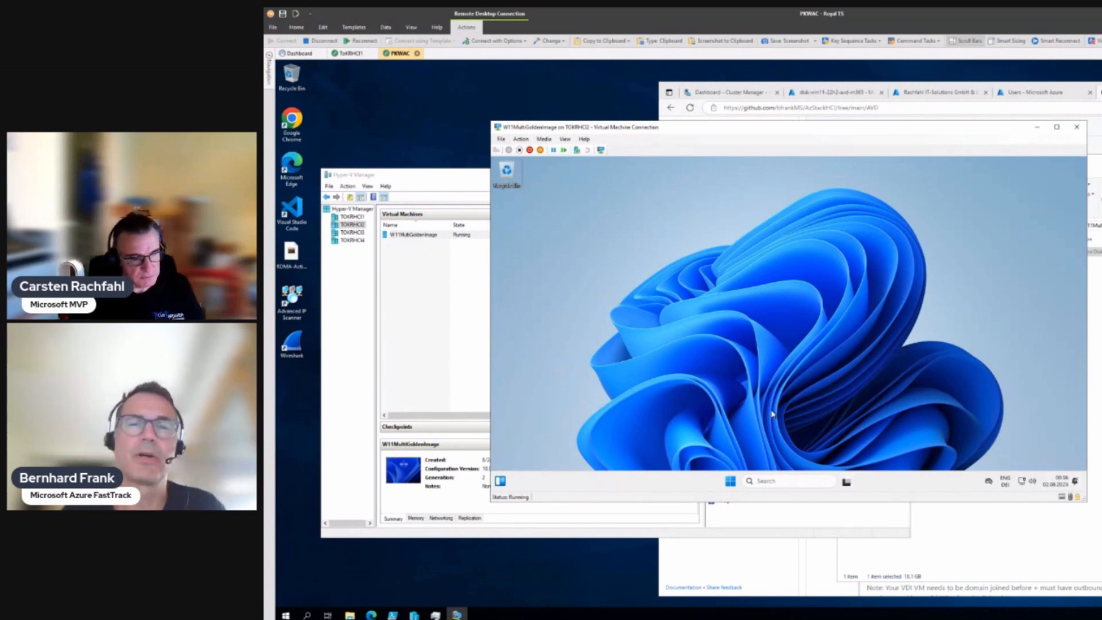
click(780, 481)
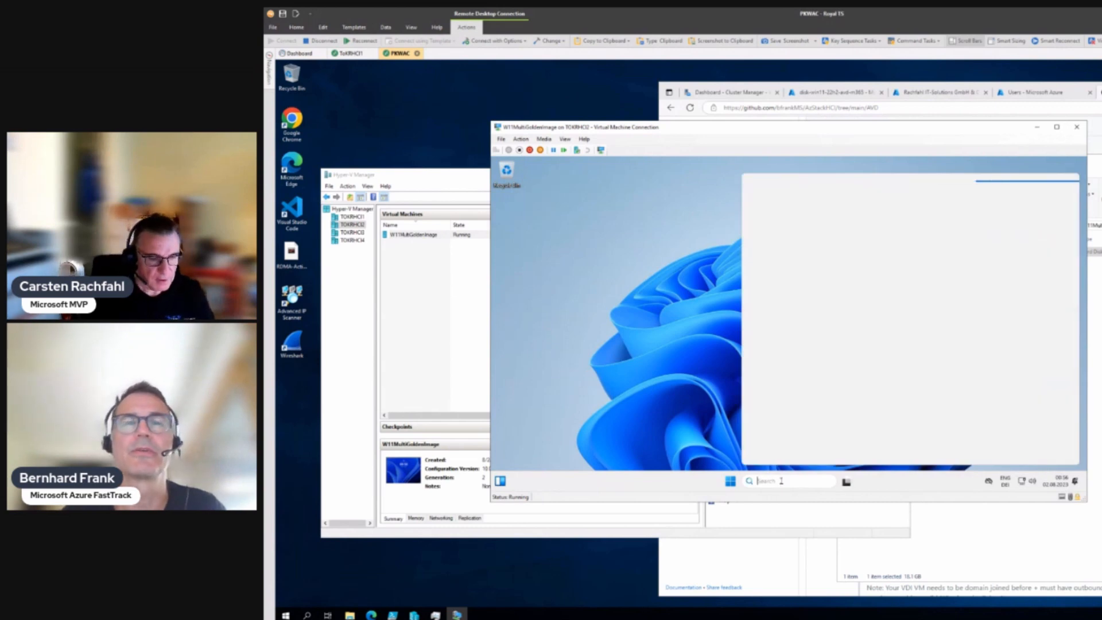
text(power)
key(BackSpace)
key(BackSpace)
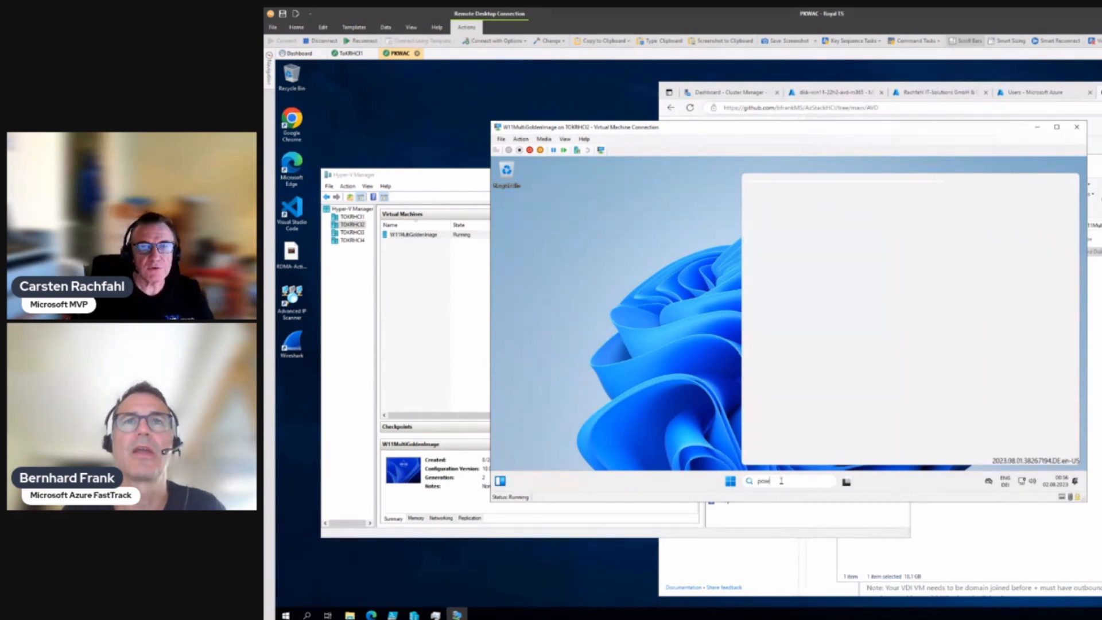
key(BackSpace)
key(BackSpace)
key(BackSpace)
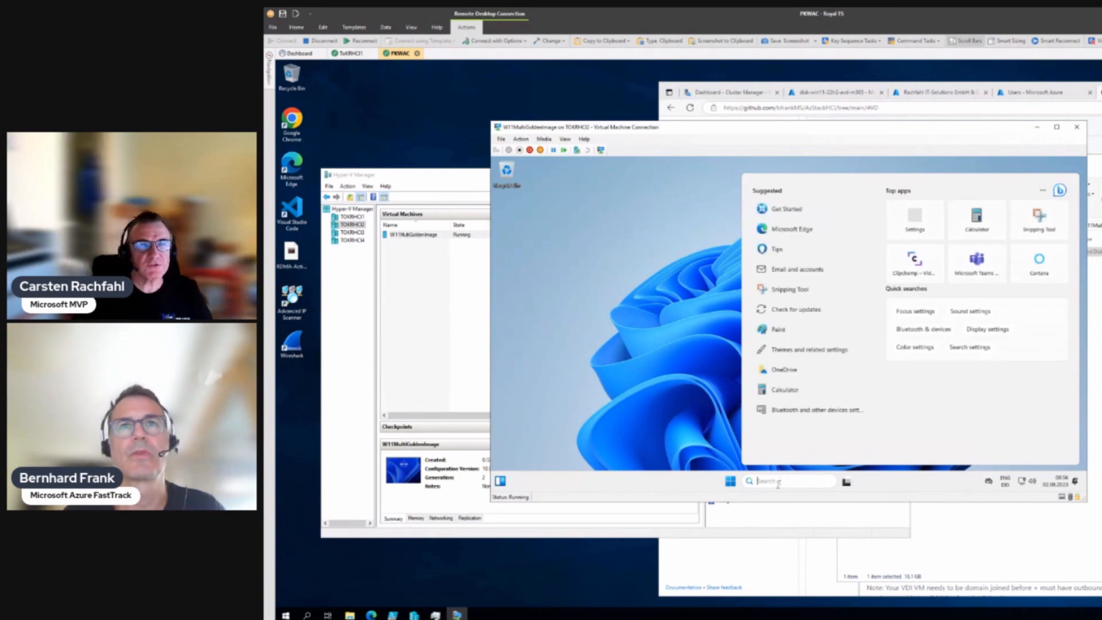
click(504, 481)
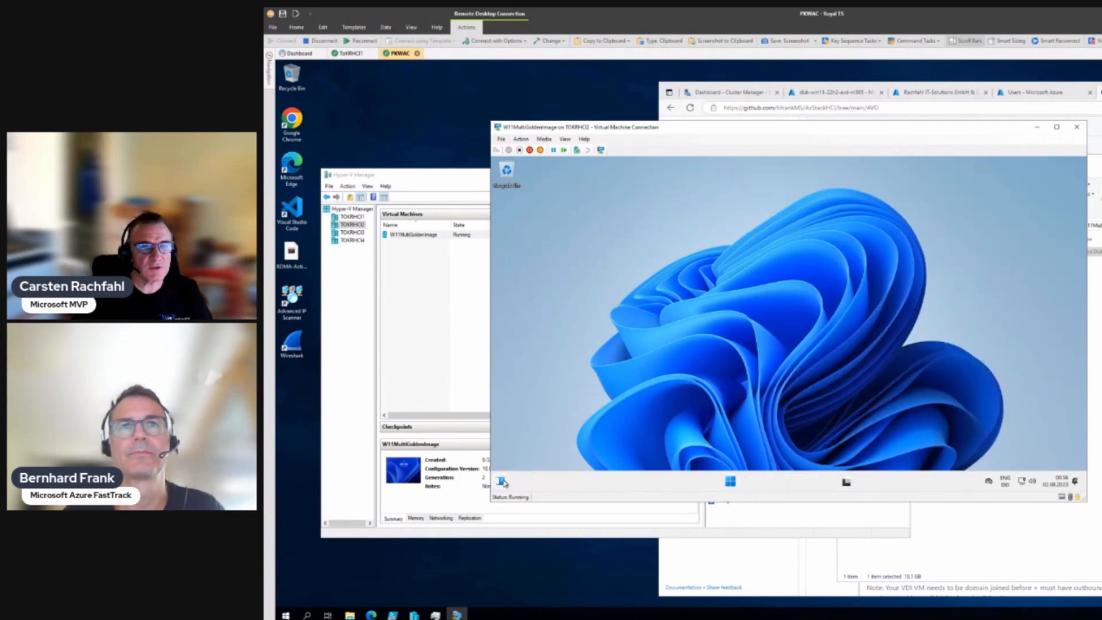
Step: Open an administrator terminal, change to the drive root with cd \, and run winver
right_click(730, 481)
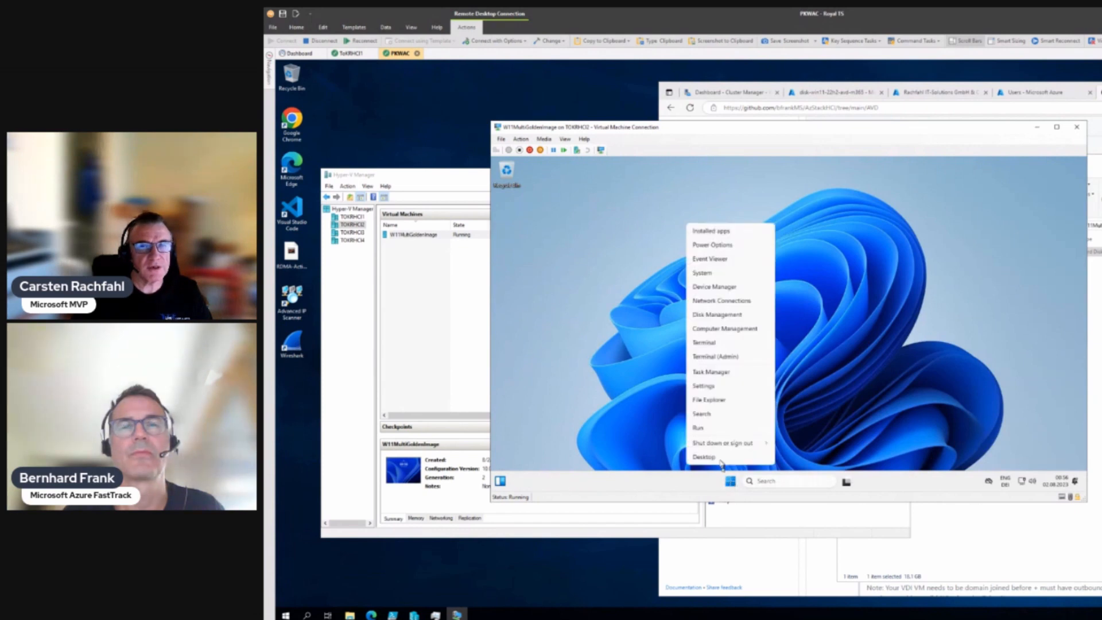
click(709, 356)
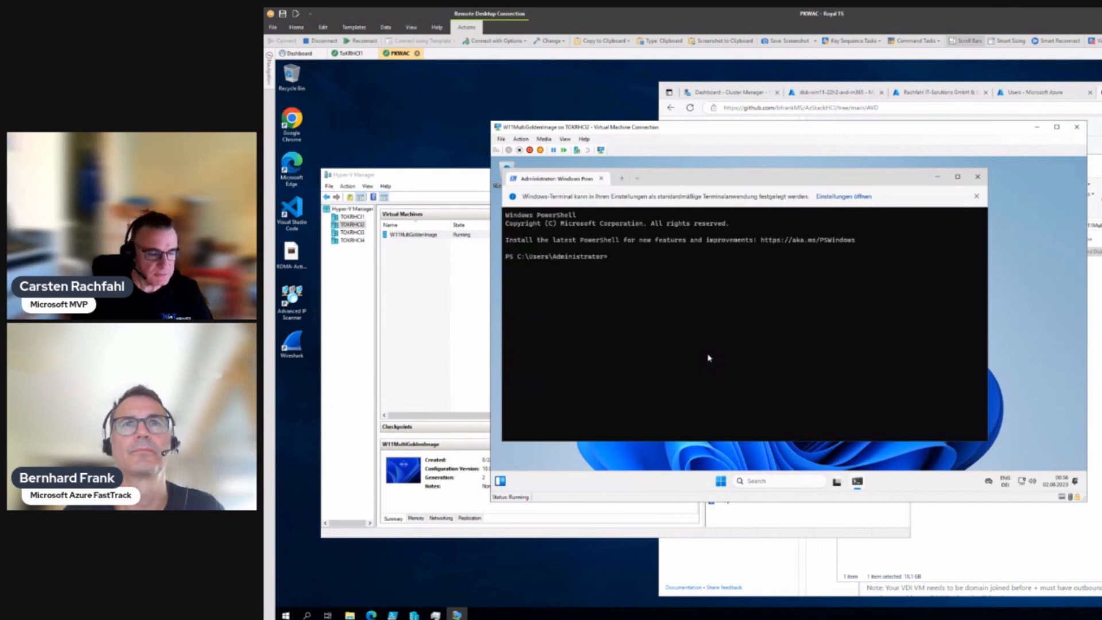
text(cd \)
key(Return)
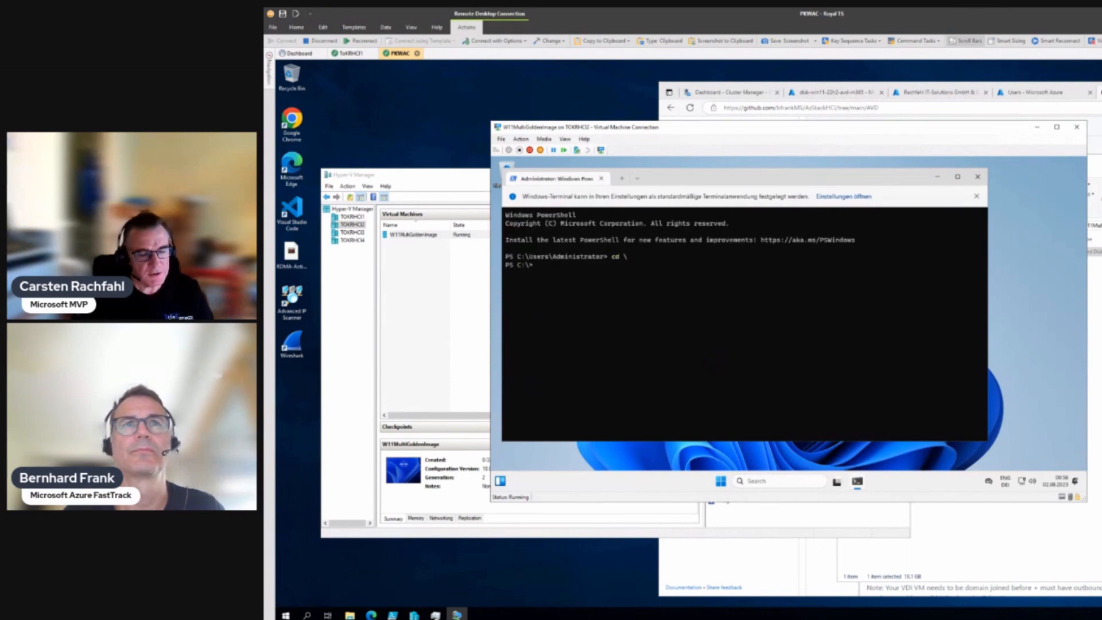
text(winv)
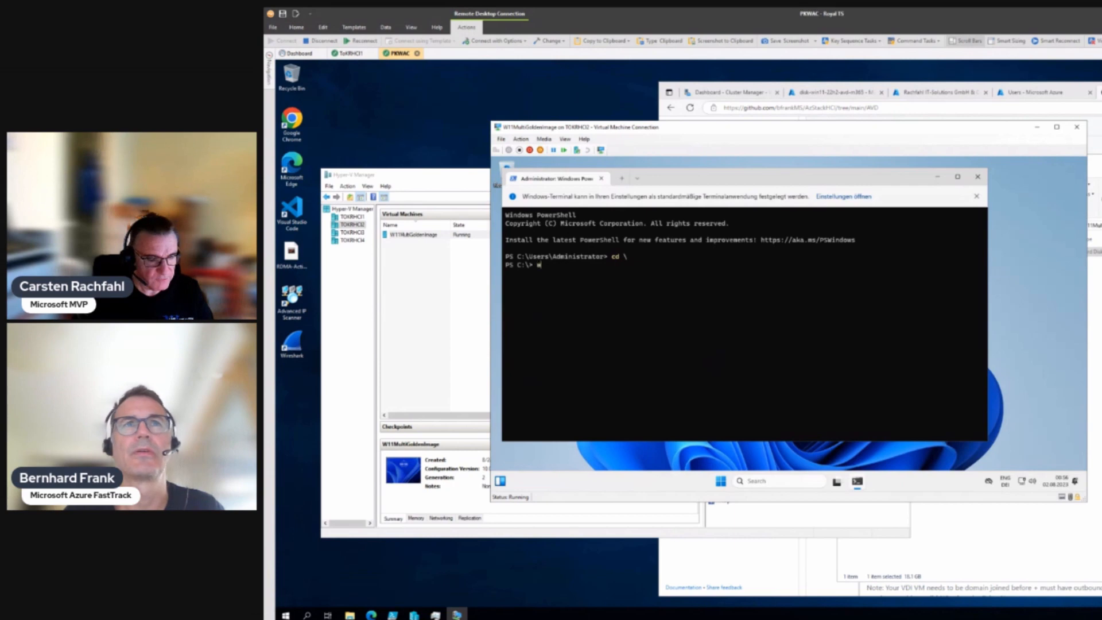
text(er)
key(Return)
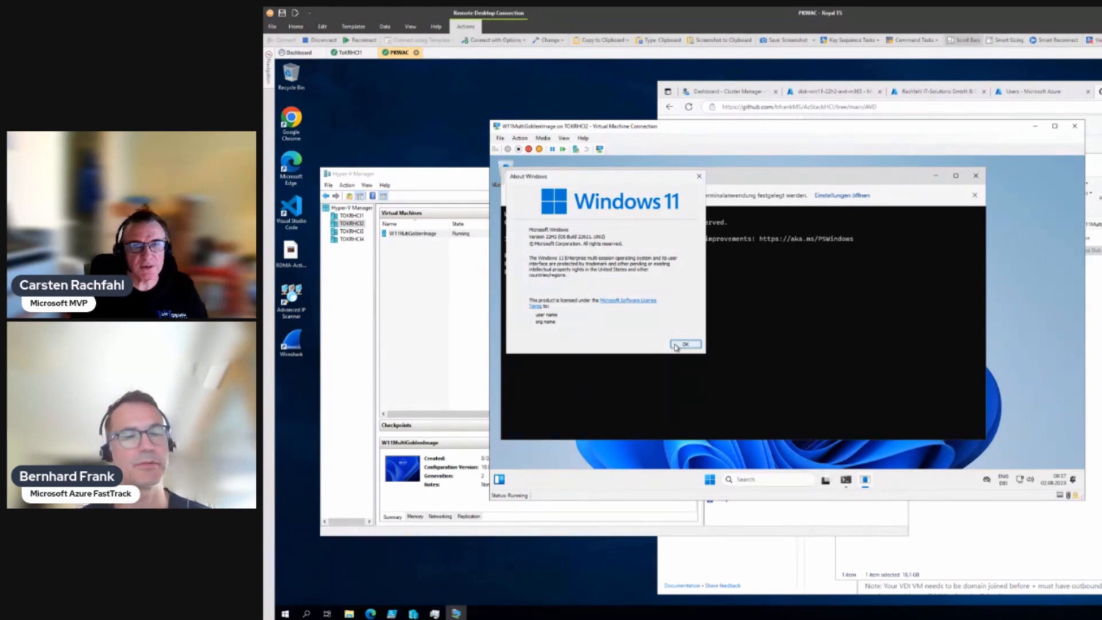
Step: Close About Windows, run Check for updates in Windows Update, then bring the GitHub AVD guide forward
click(683, 344)
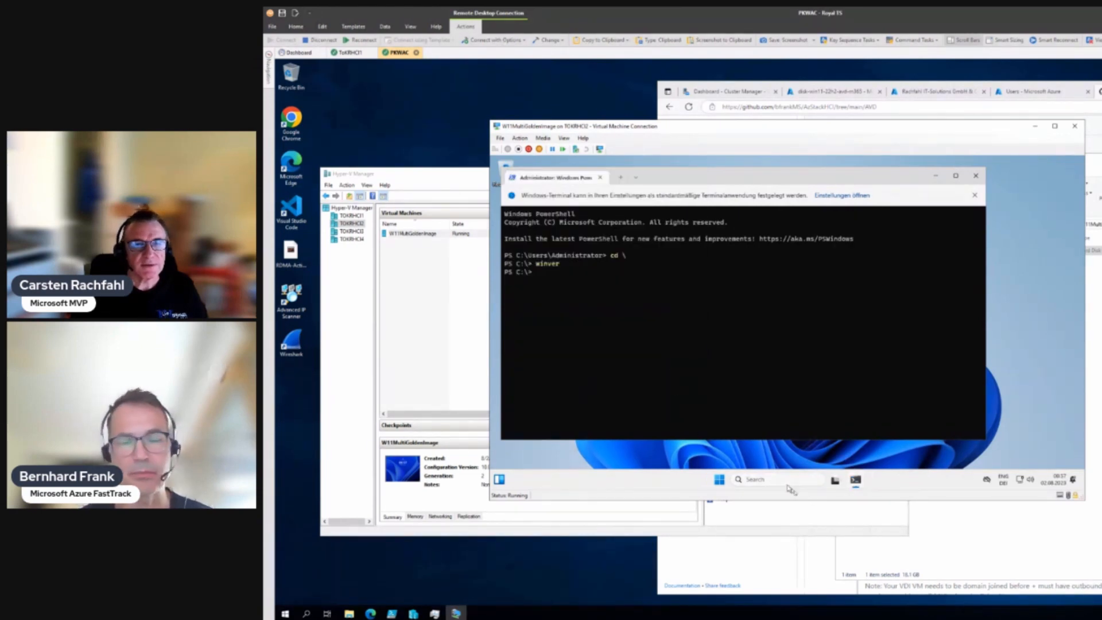
click(772, 482)
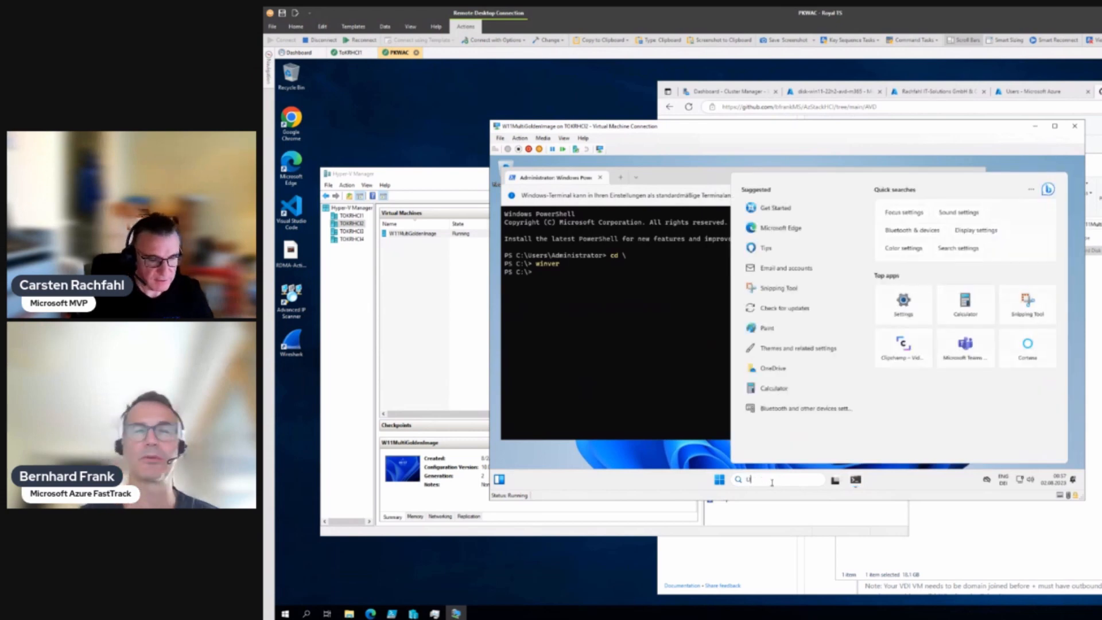
text(Update)
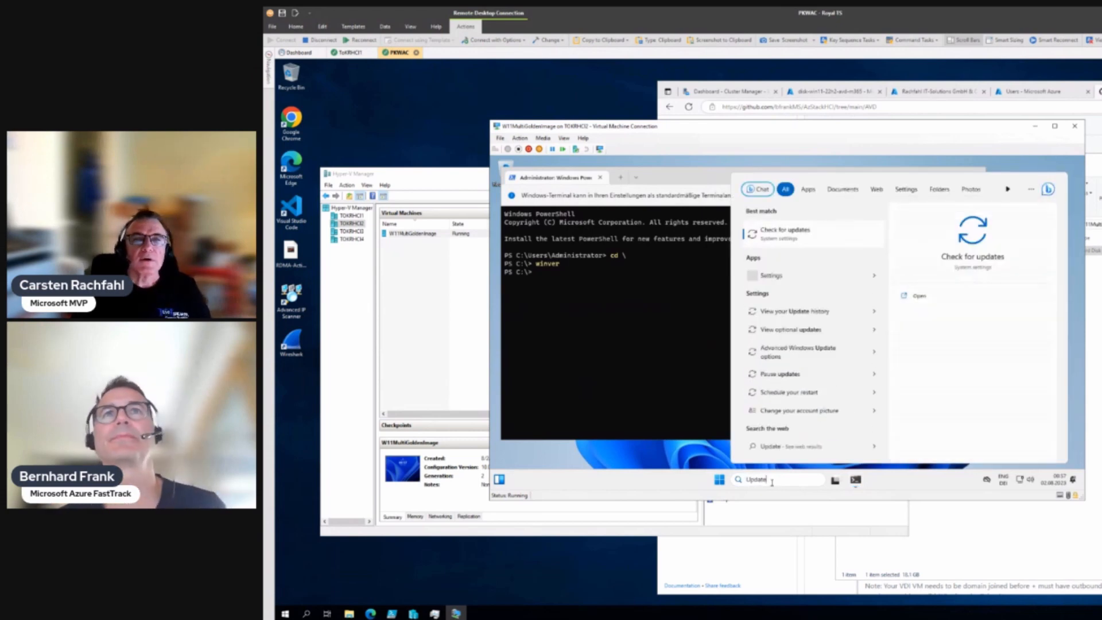
click(785, 231)
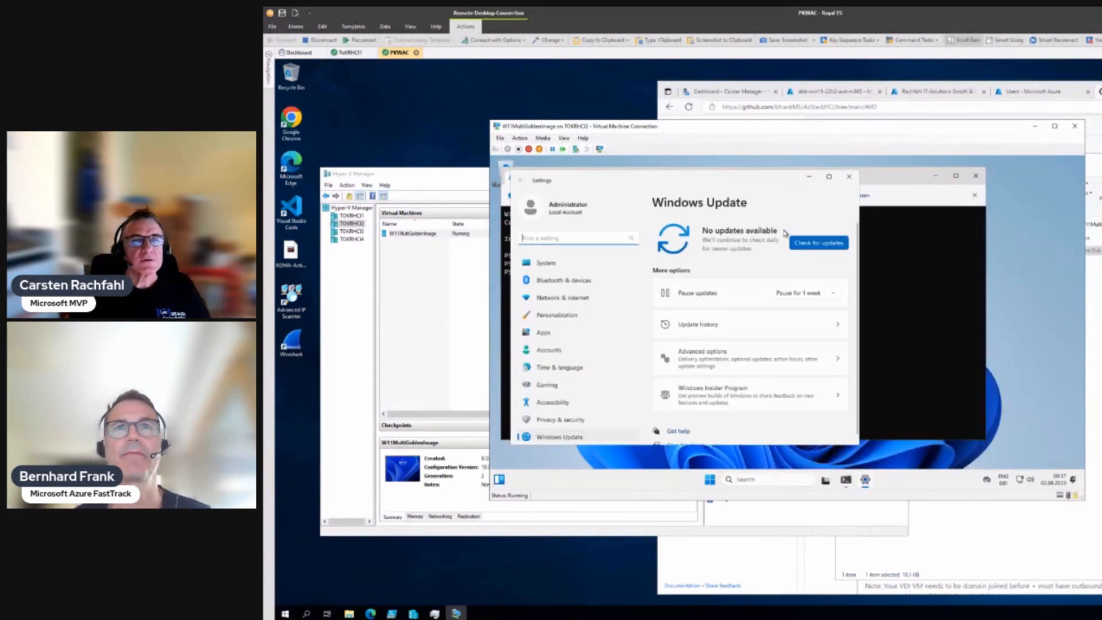
click(817, 244)
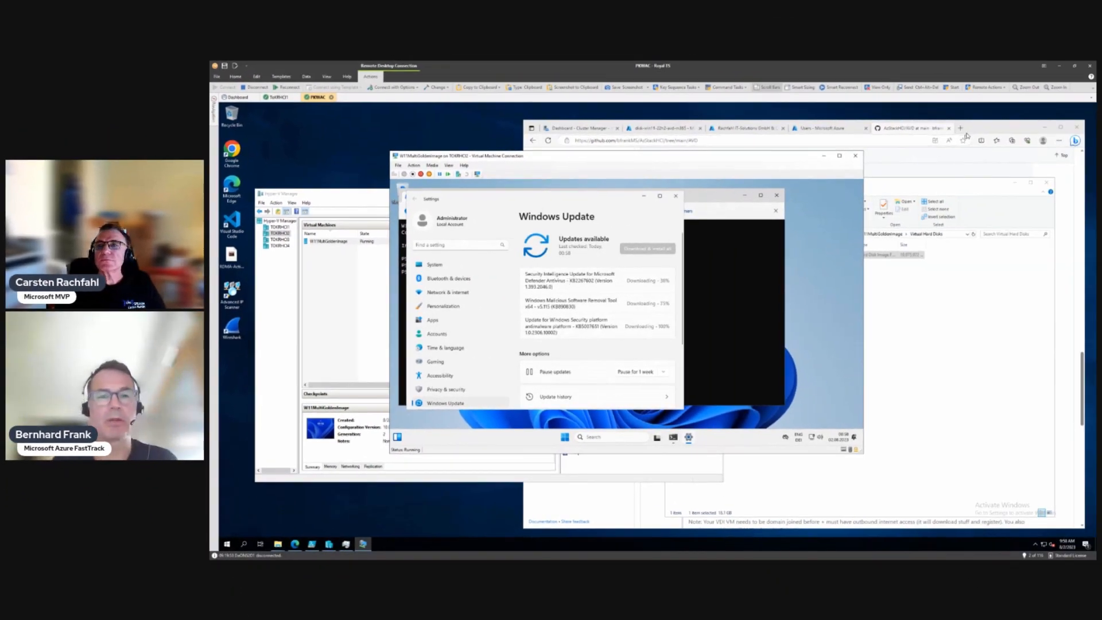
click(977, 128)
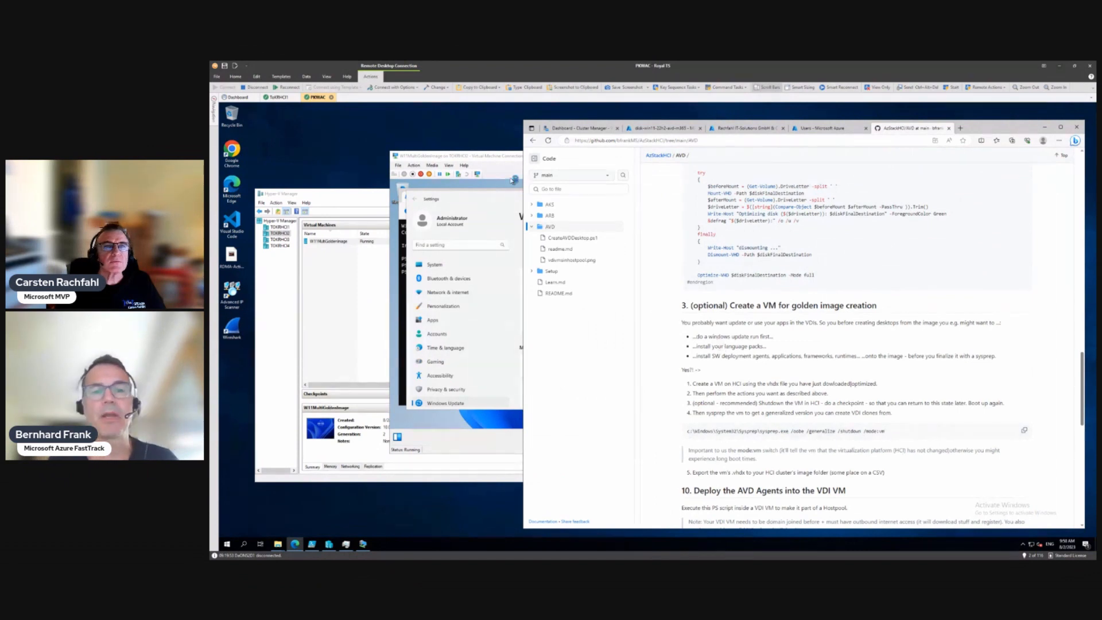
Step: Bring the Virtual Machine Connection window back in front of the GitHub readme
click(501, 162)
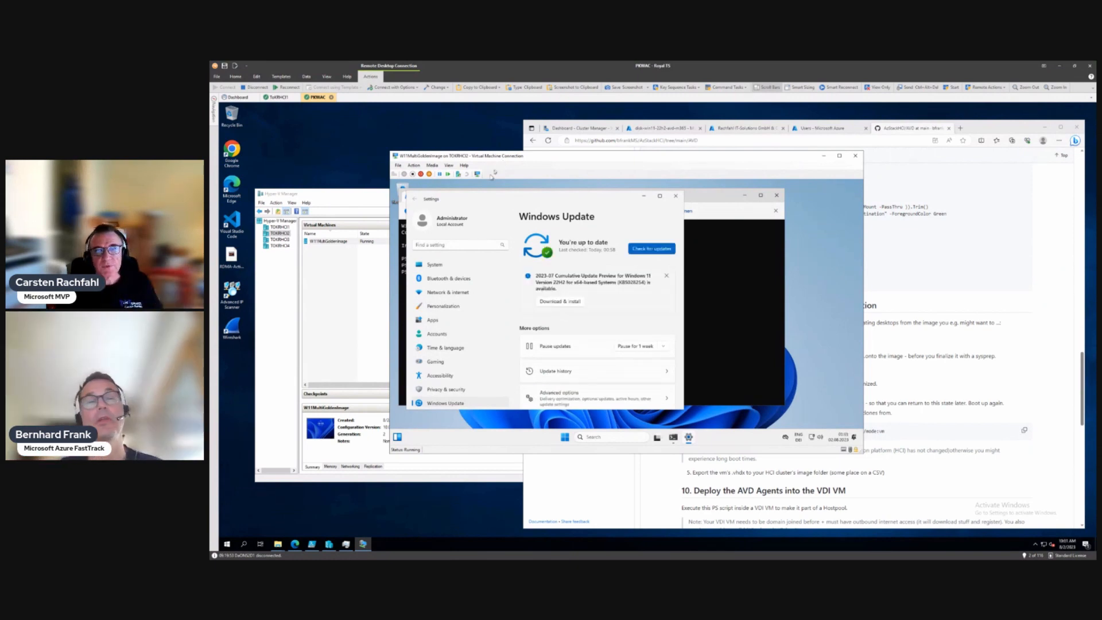
Step: Start downloading the 2023-07 Cumulative Update Preview, declining early non-security updates
click(572, 305)
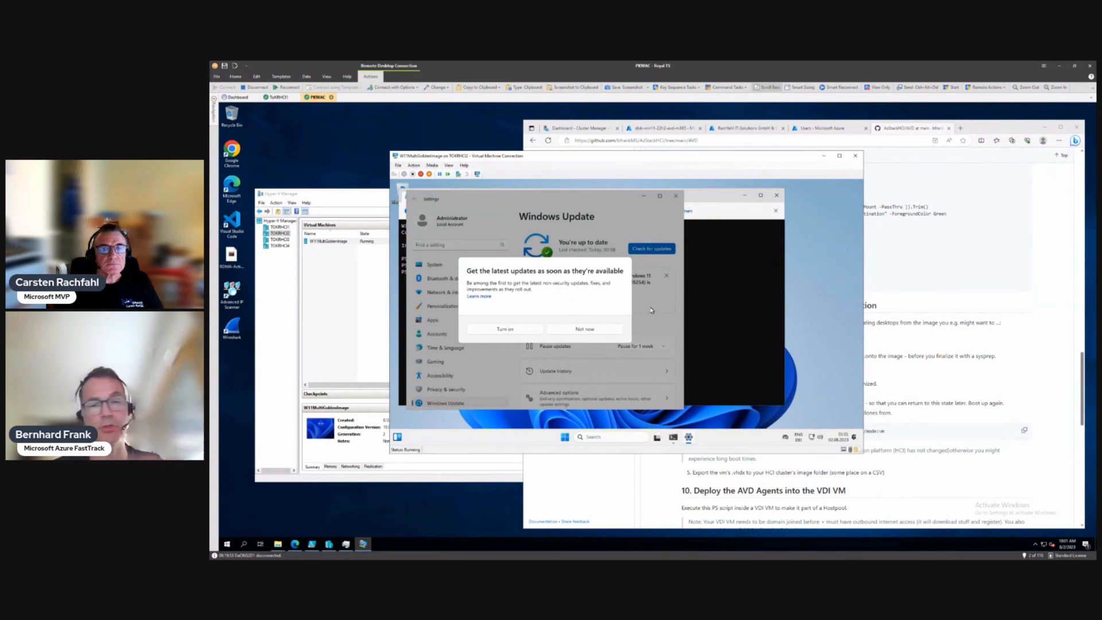
click(568, 328)
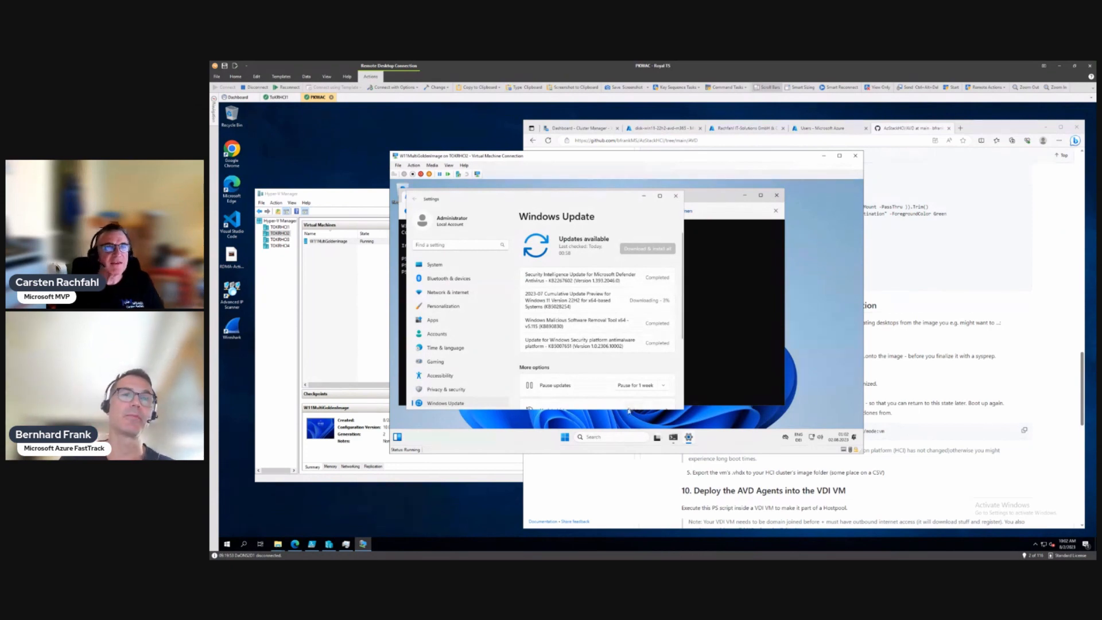
click(412, 165)
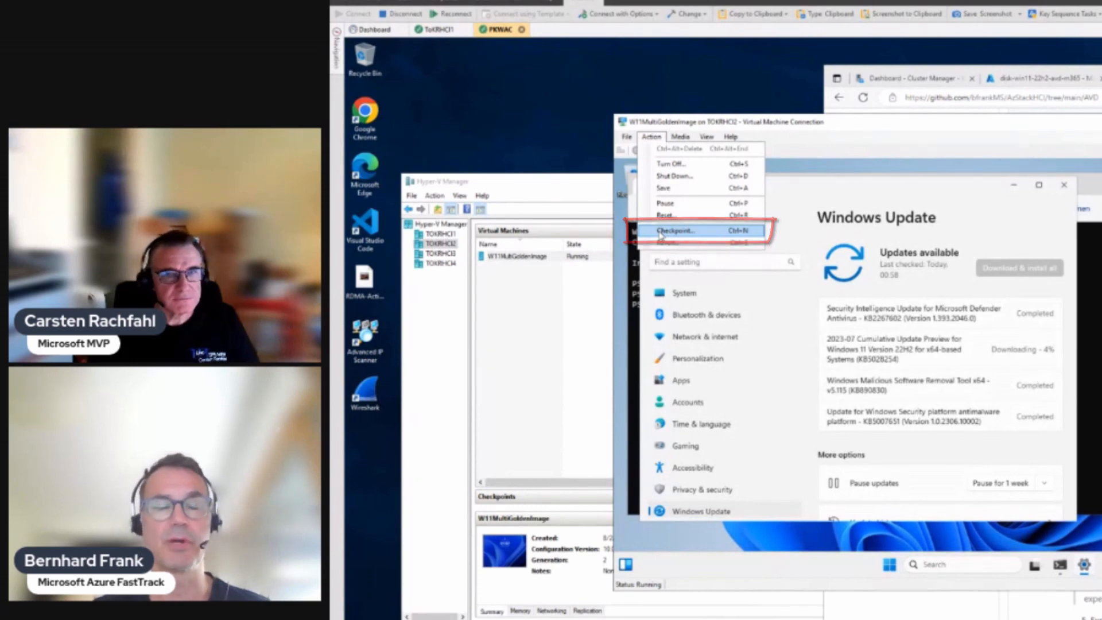
Step: Close the VM's Action menu without choosing any power action
click(796, 129)
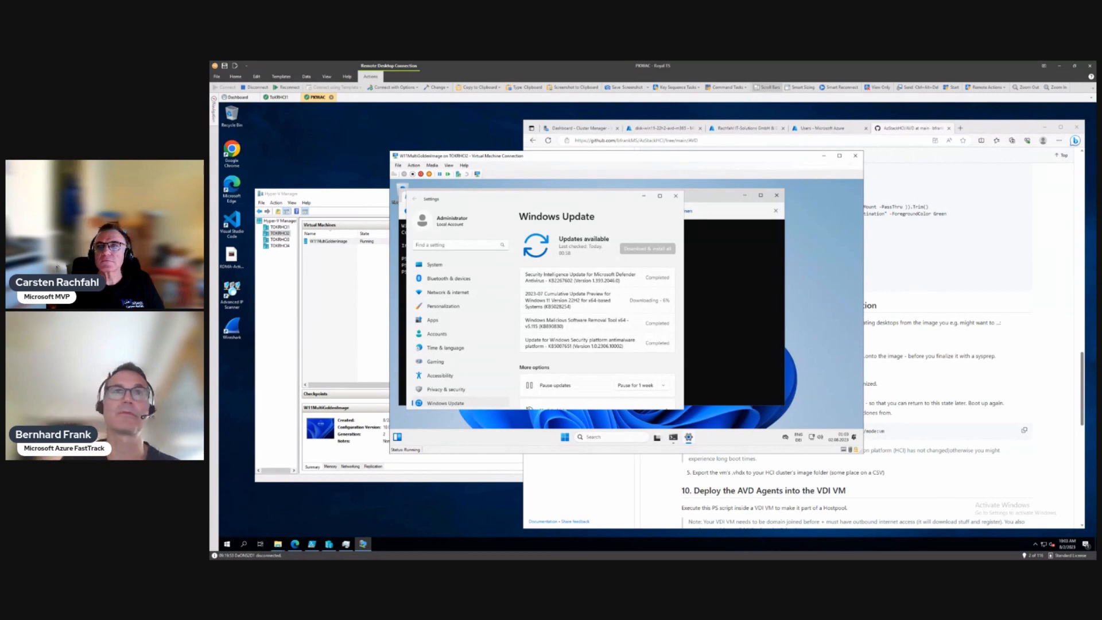
Step: Bring the Edge window showing the GitHub AVD readme in front of the VM
click(1009, 128)
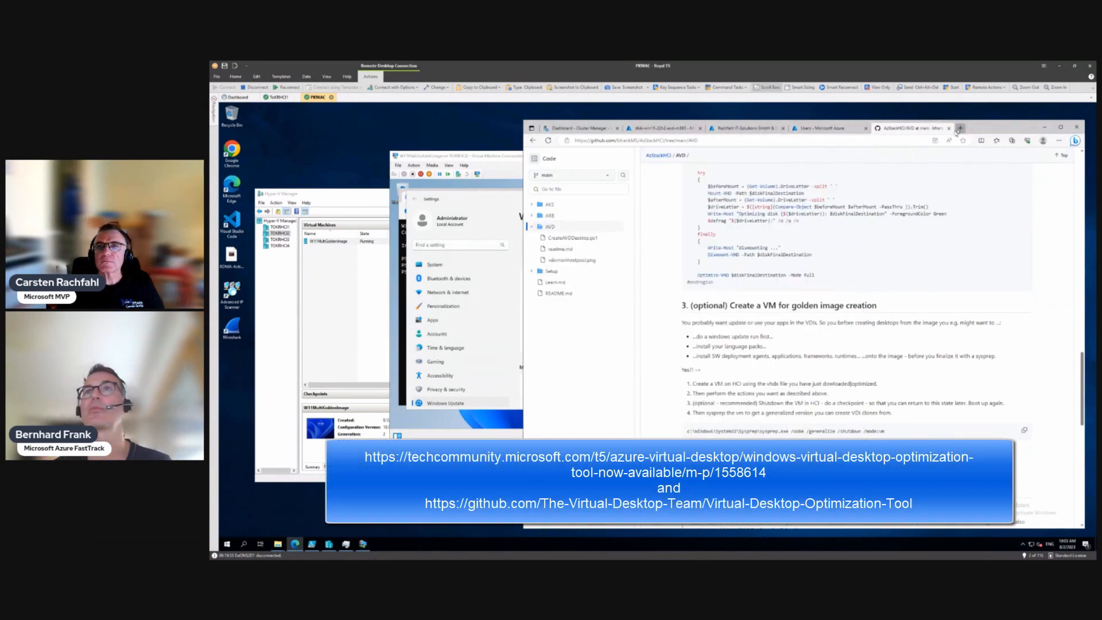
Step: Load the Tech Community article 'Virtual Desktop Optimization Tool now available' in a new tab
click(959, 128)
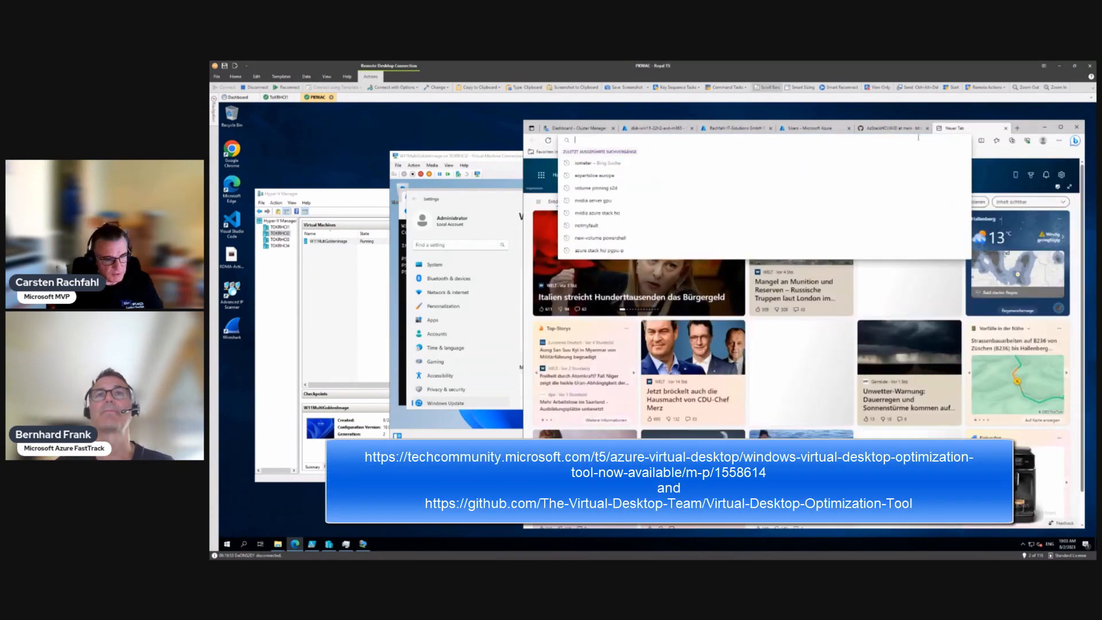
text(https://techcommunity.microsoft.com/t5/azure-virtual-desktop/windows-virtual-desktop-optimization-tool-now-available/m-p/1558614)
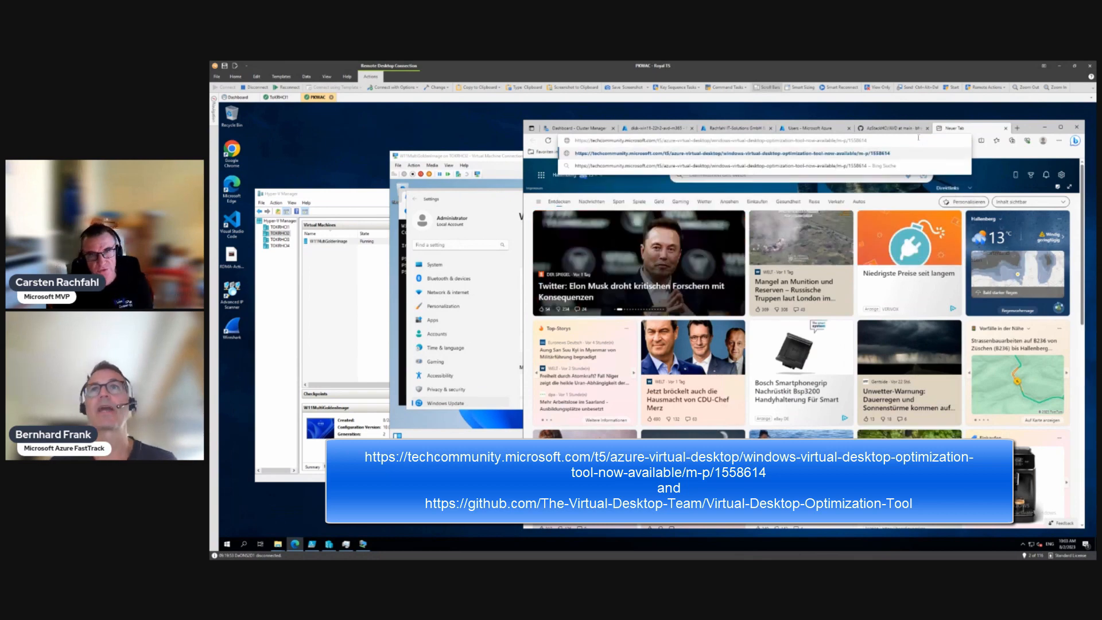
key(Return)
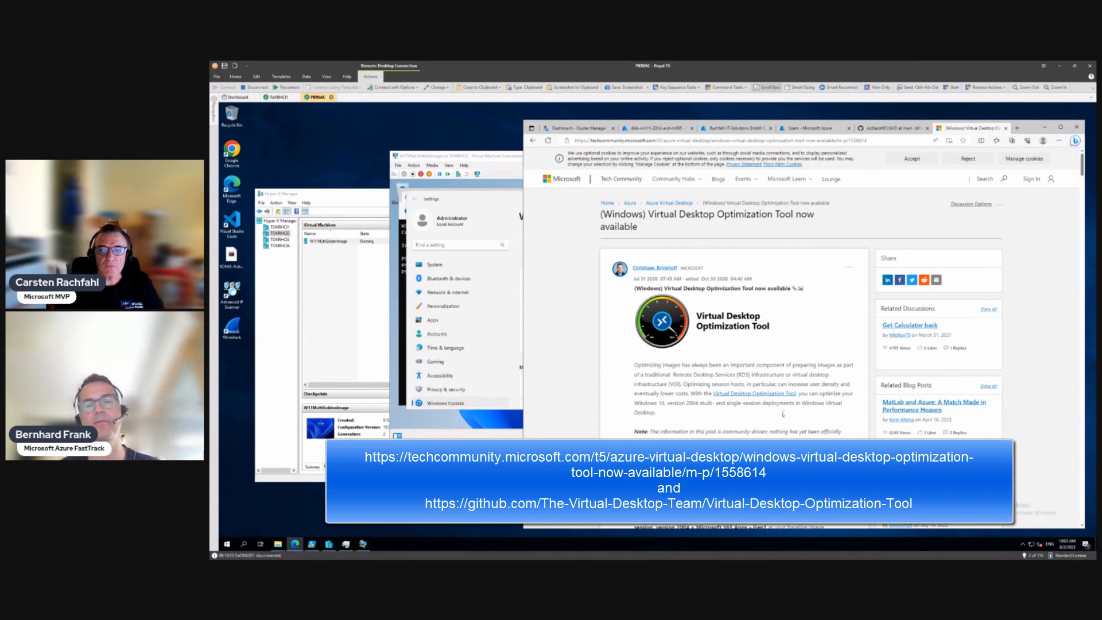
scroll(783, 416, down, 2)
scroll(783, 415, down, 1)
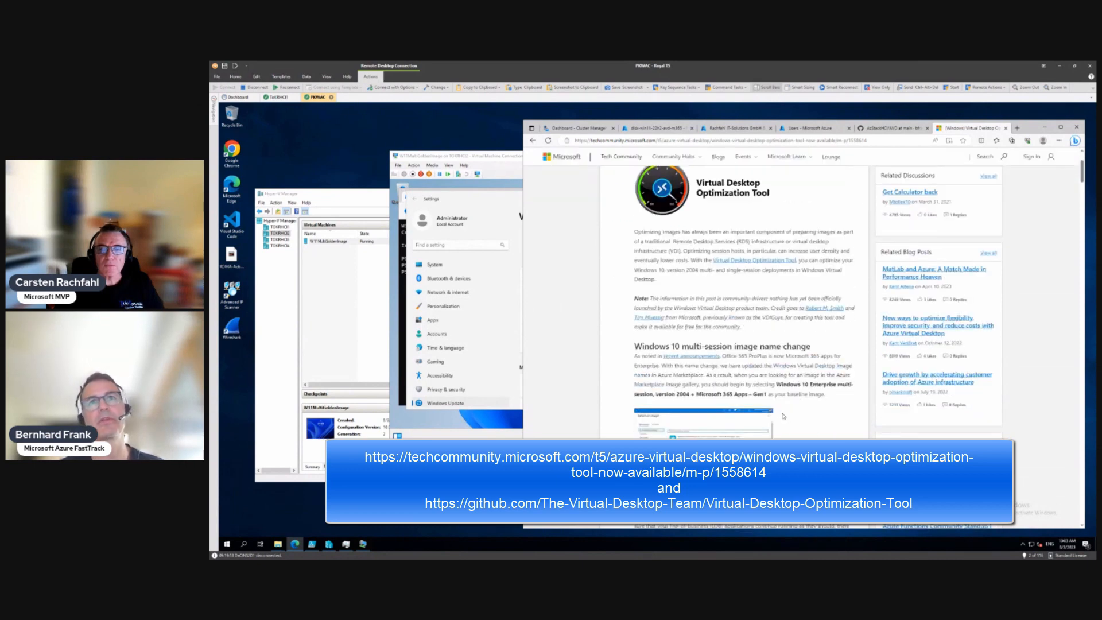
scroll(783, 415, down, 2)
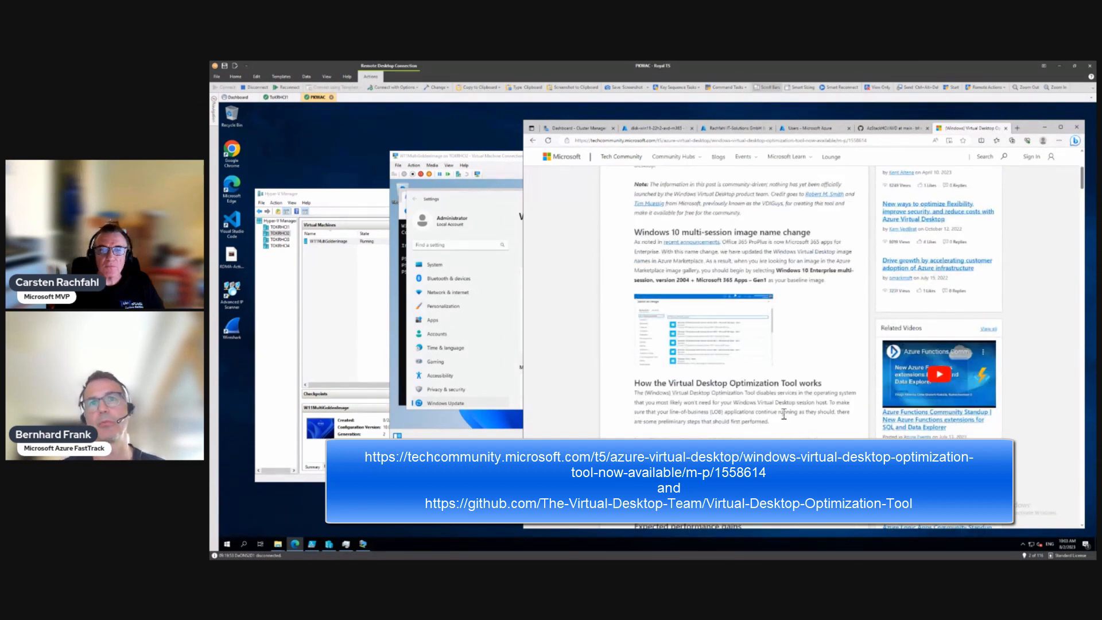
scroll(783, 414, down, 2)
scroll(783, 415, down, 2)
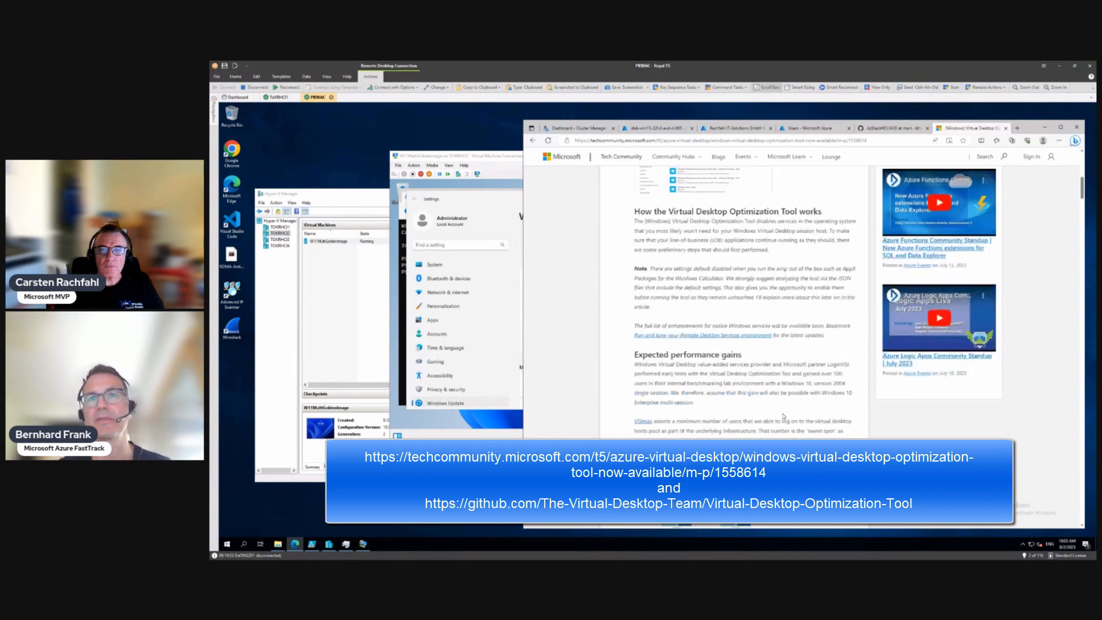
scroll(783, 416, down, 2)
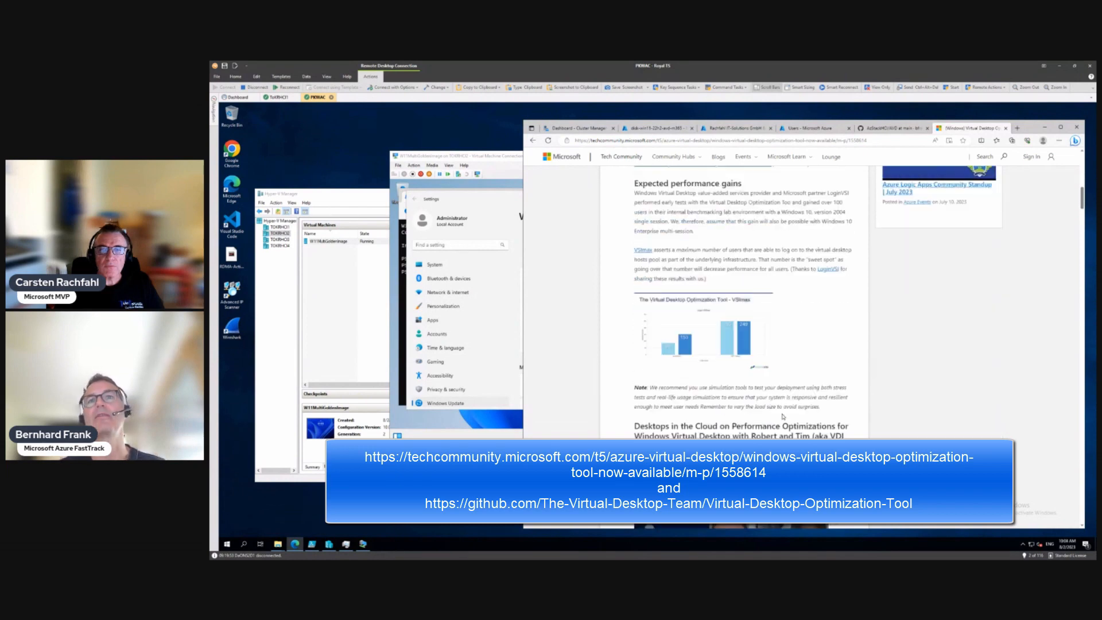
click(695, 356)
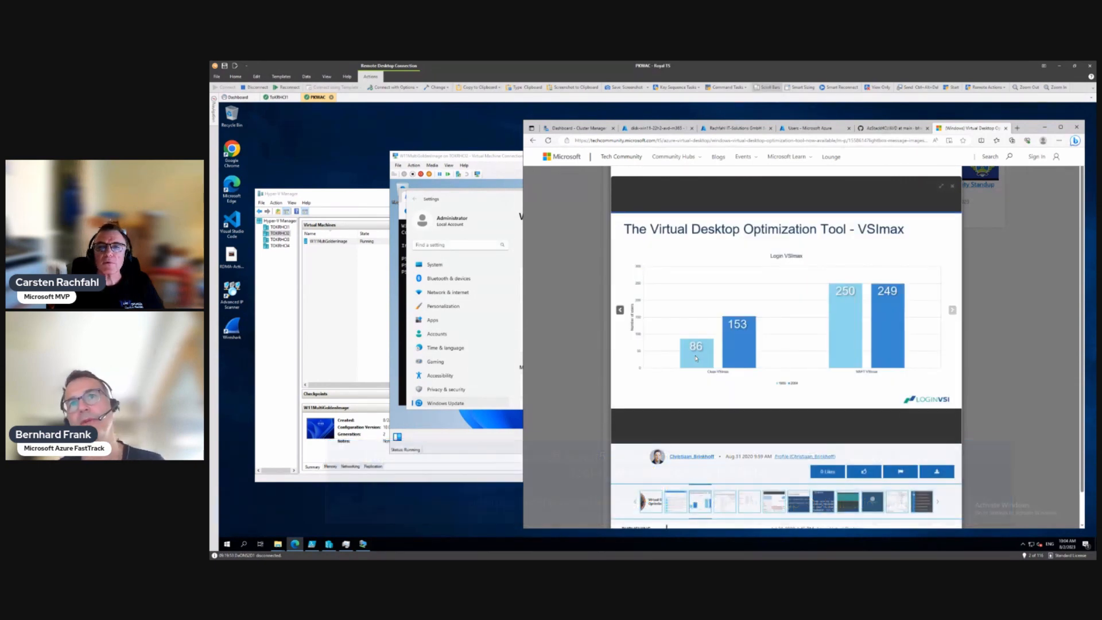
click(953, 188)
scroll(818, 283, down, 2)
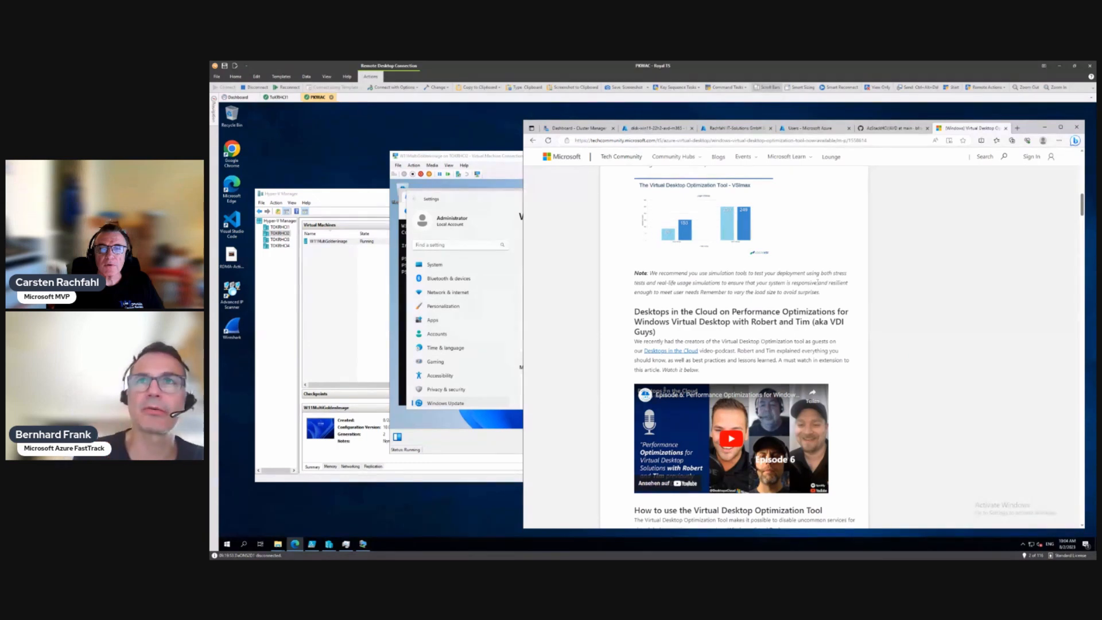
scroll(818, 282, down, 3)
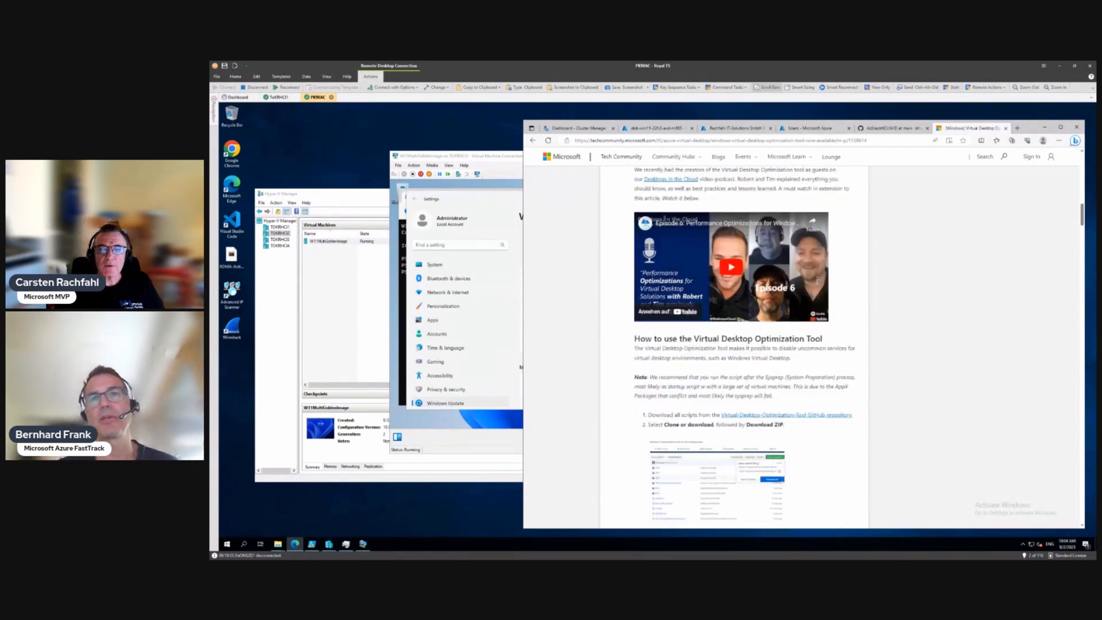
scroll(818, 282, down, 1)
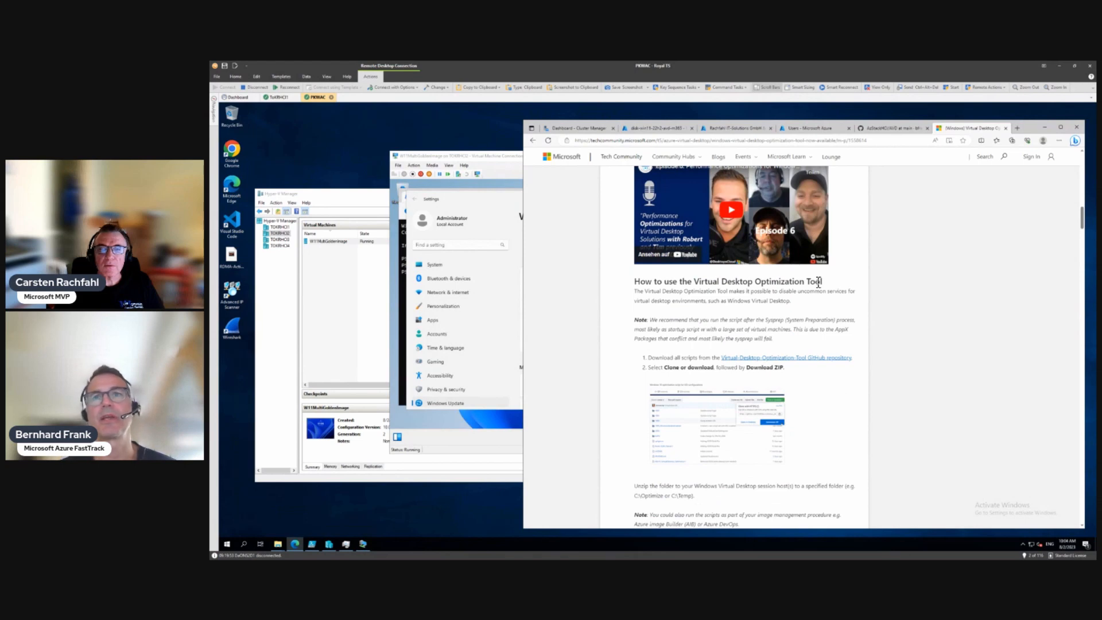
scroll(818, 283, down, 2)
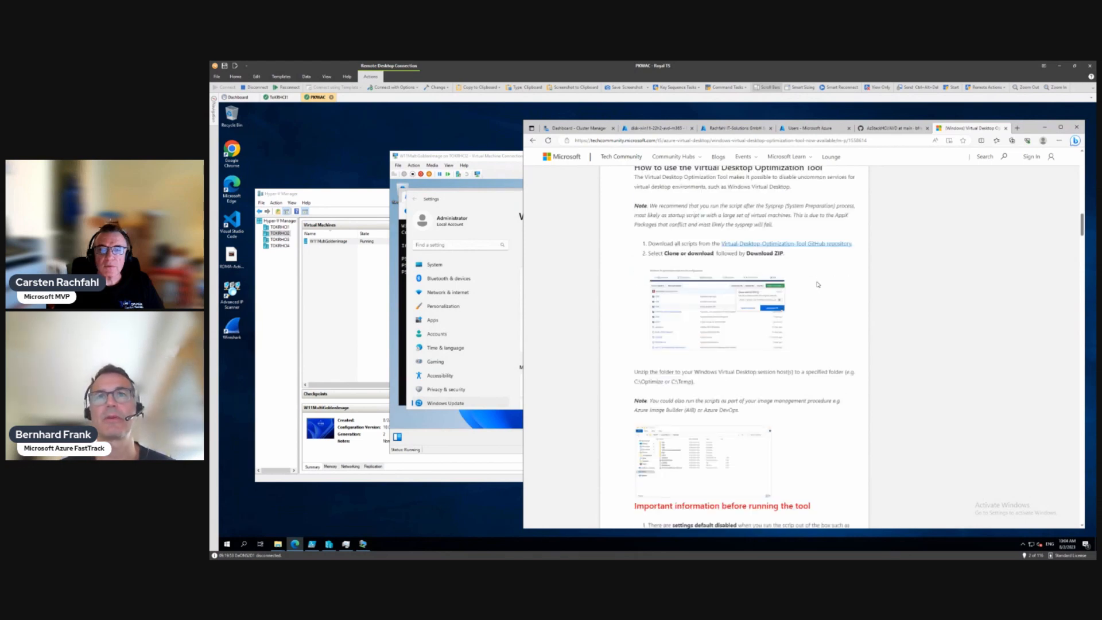
scroll(817, 284, down, 1)
scroll(817, 284, down, 2)
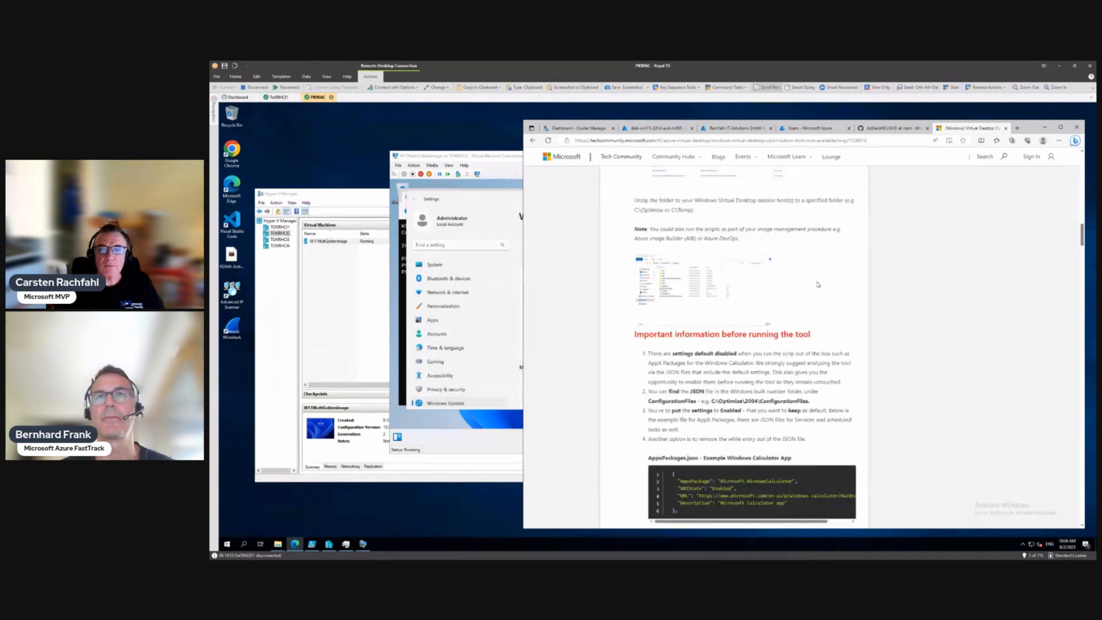
scroll(818, 284, down, 1)
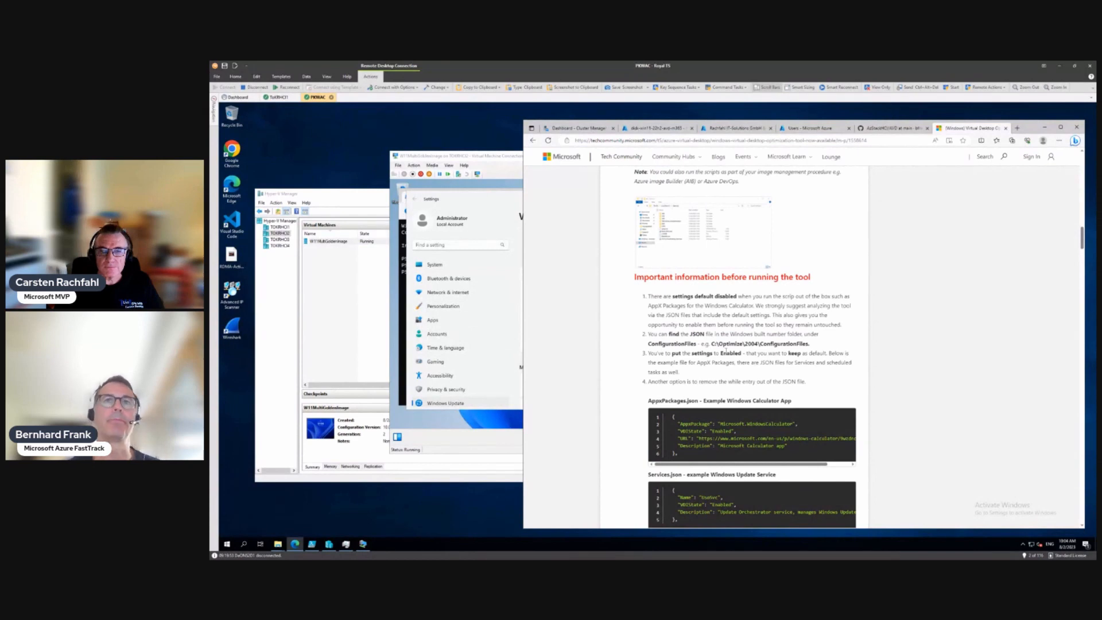
scroll(726, 350, down, 5)
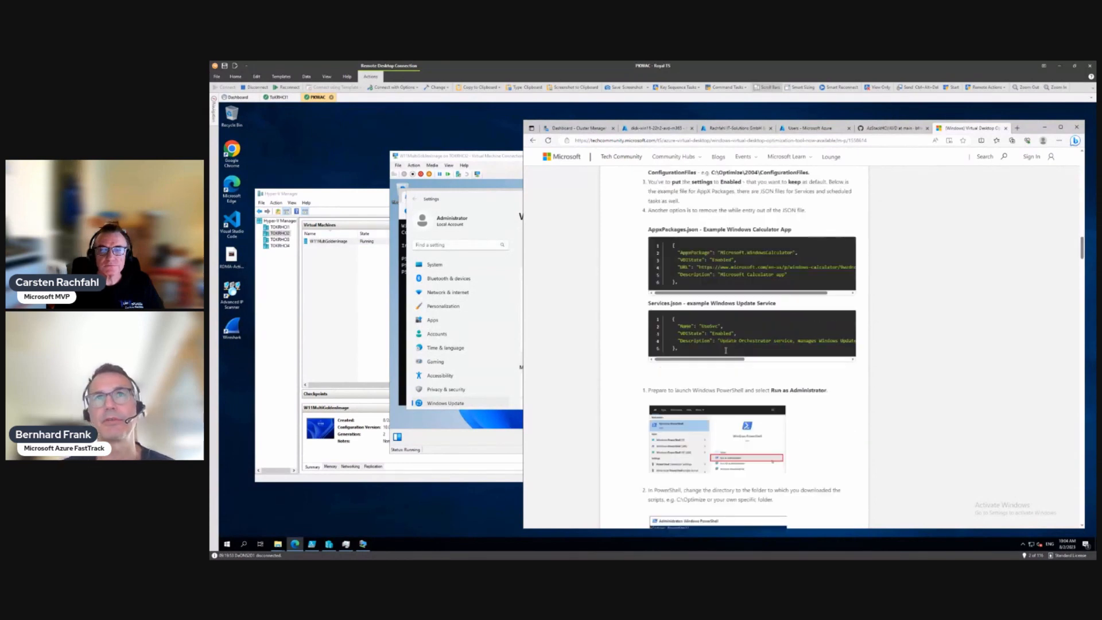
scroll(725, 350, down, 5)
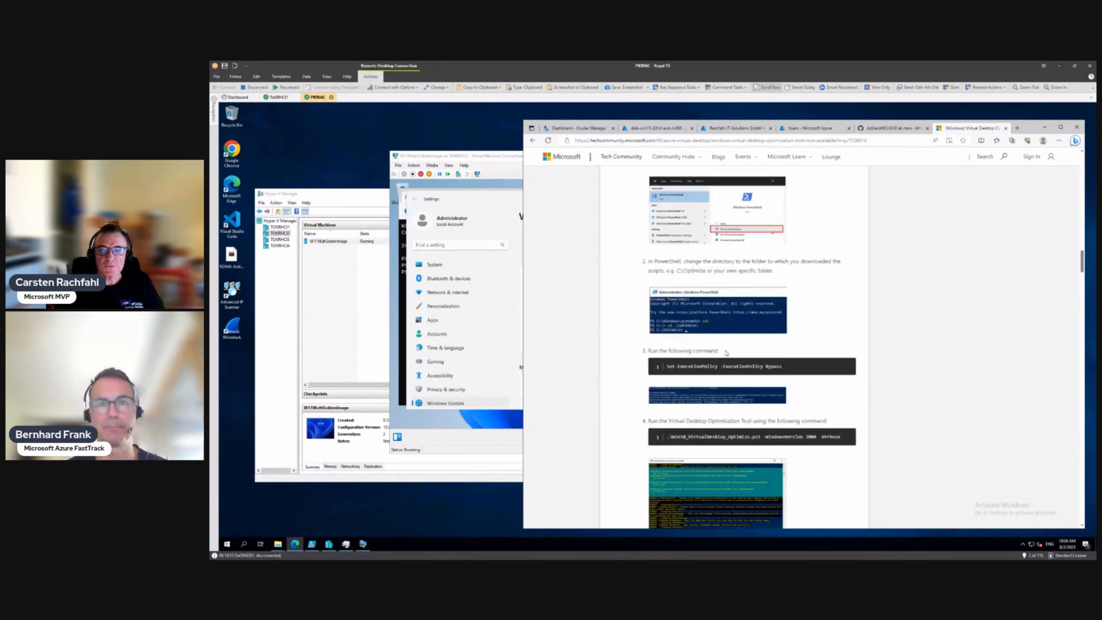
scroll(724, 350, down, 4)
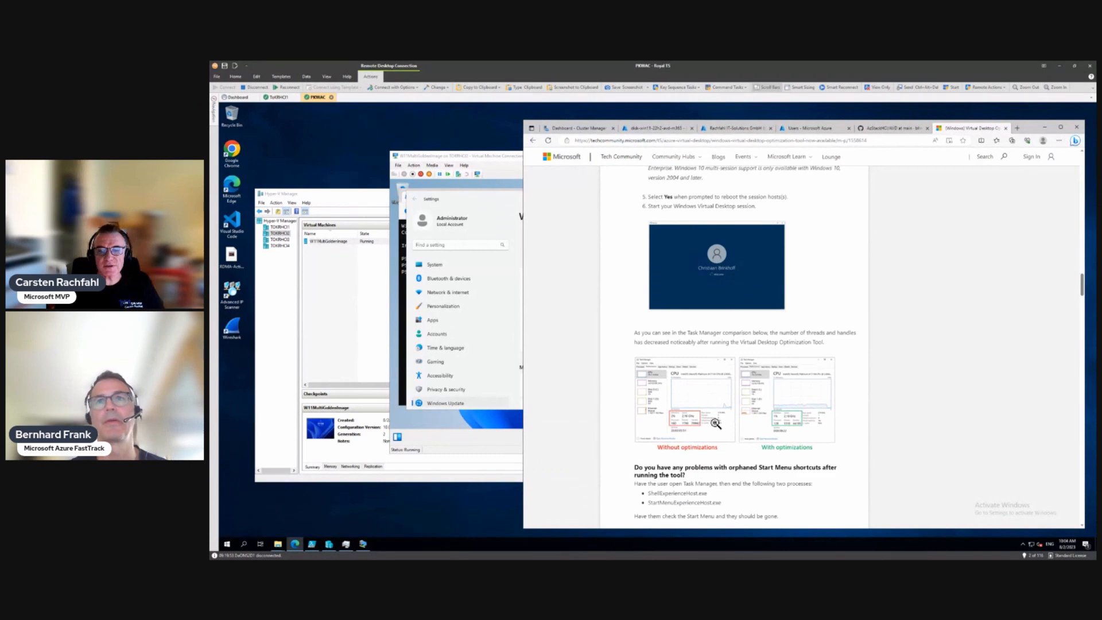
scroll(715, 423, down, 10)
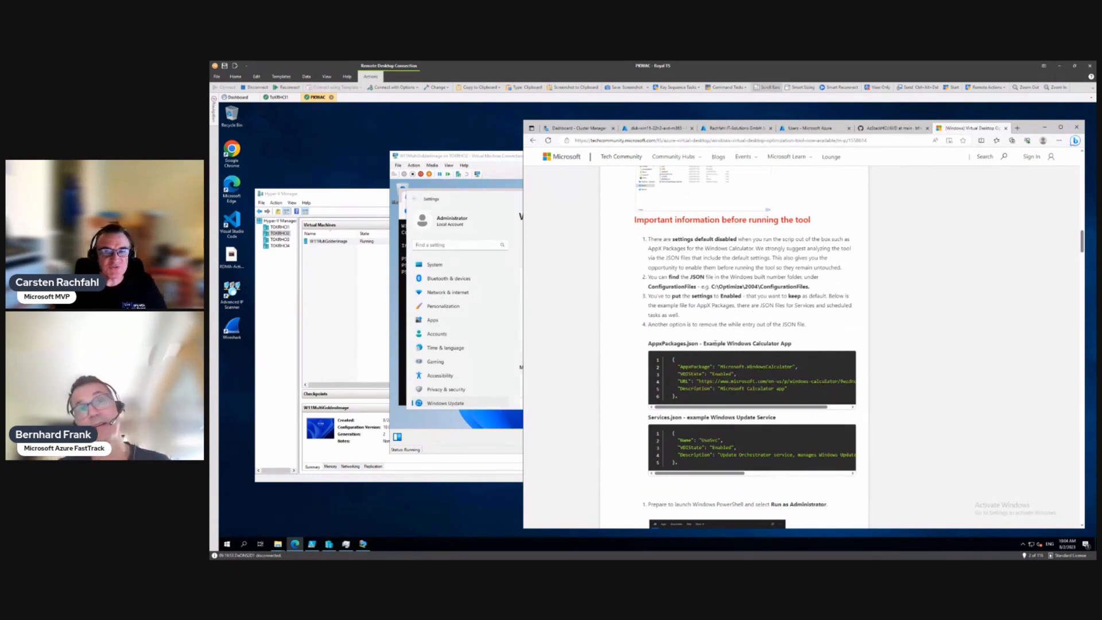
scroll(716, 343, down, 10)
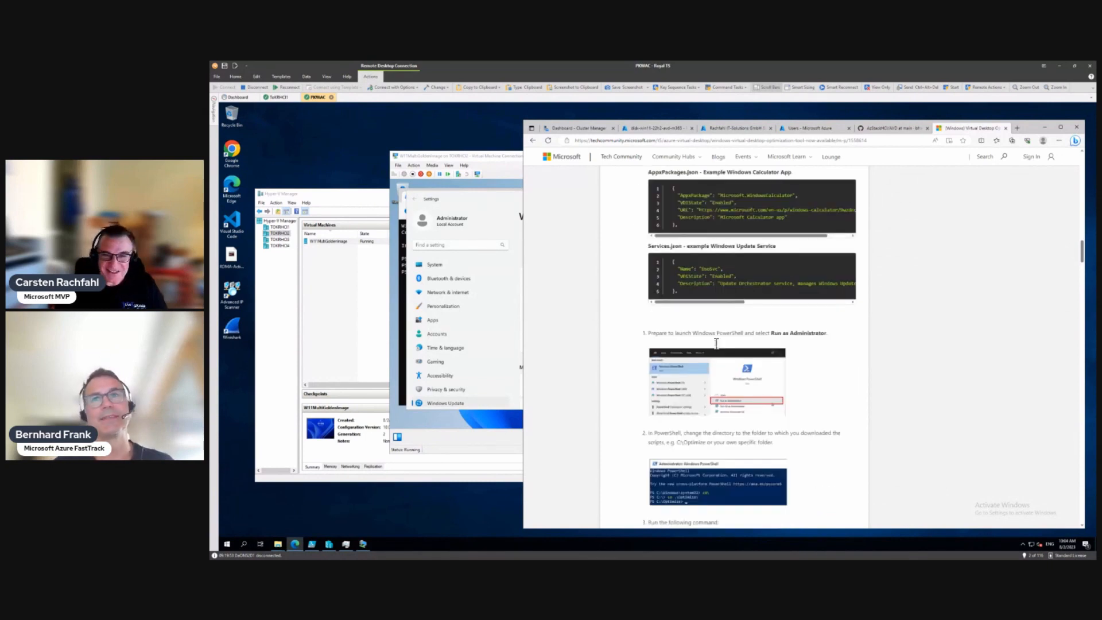
scroll(716, 343, down, 3)
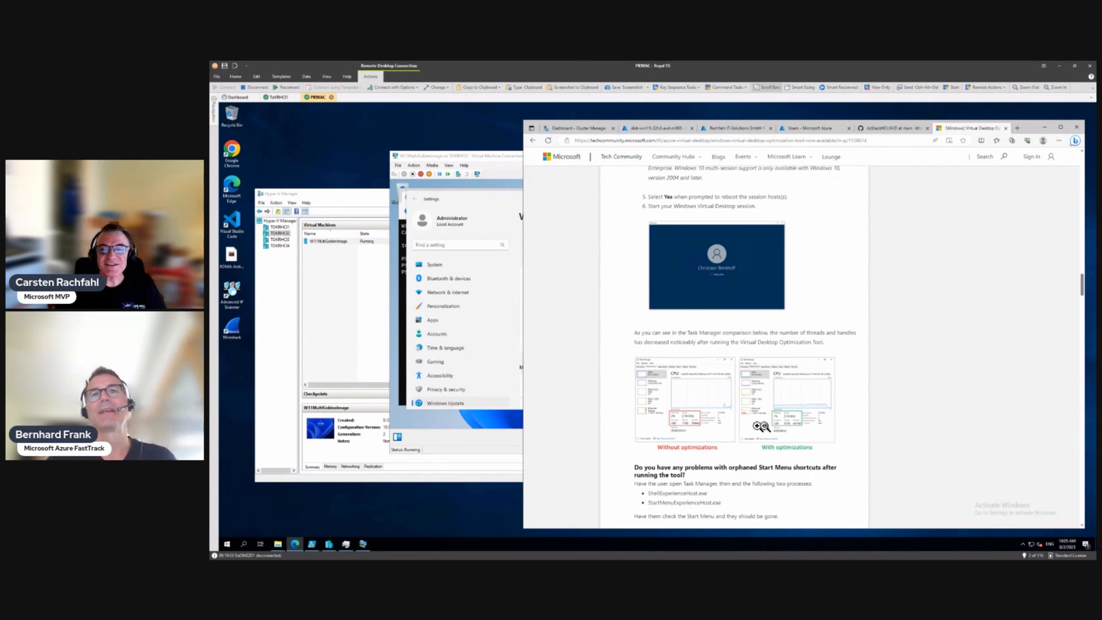
scroll(730, 431, down, 3)
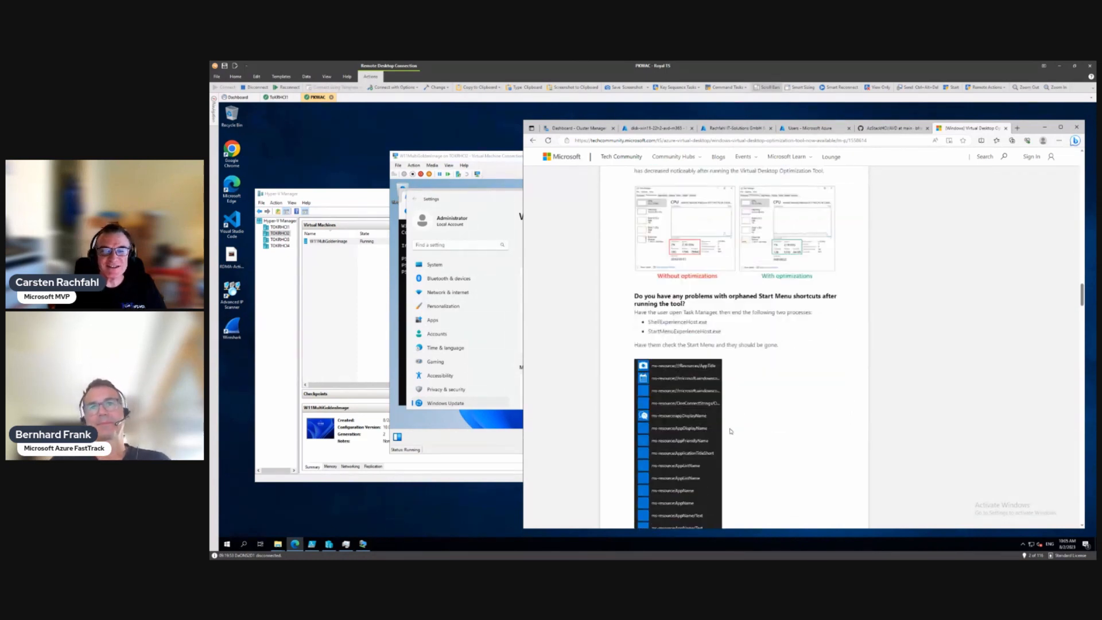
scroll(730, 430, down, 2)
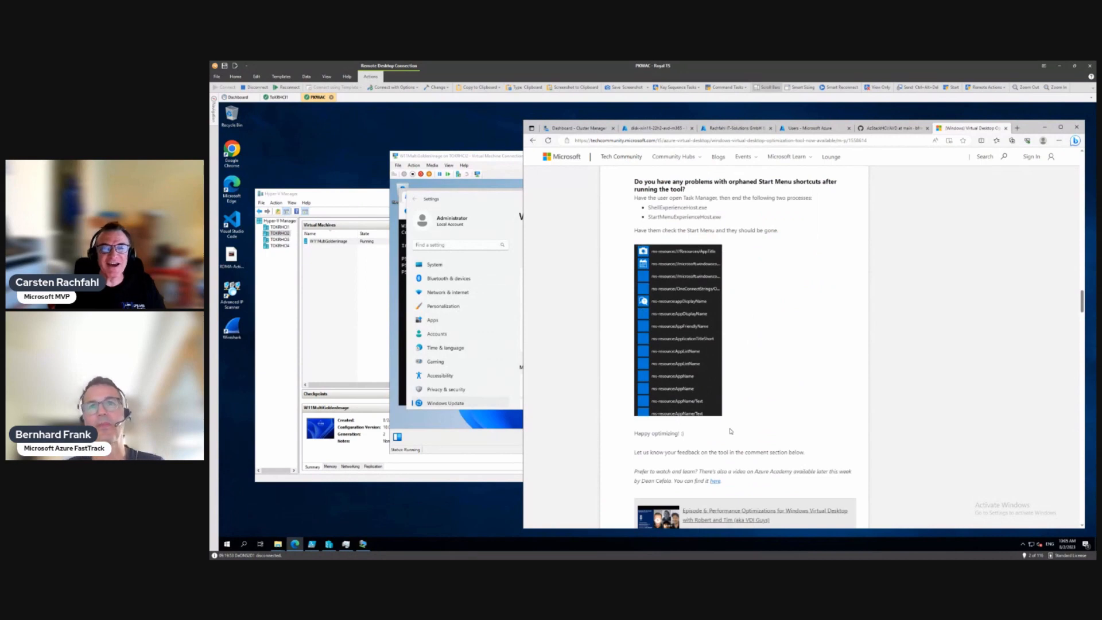
scroll(730, 430, down, 2)
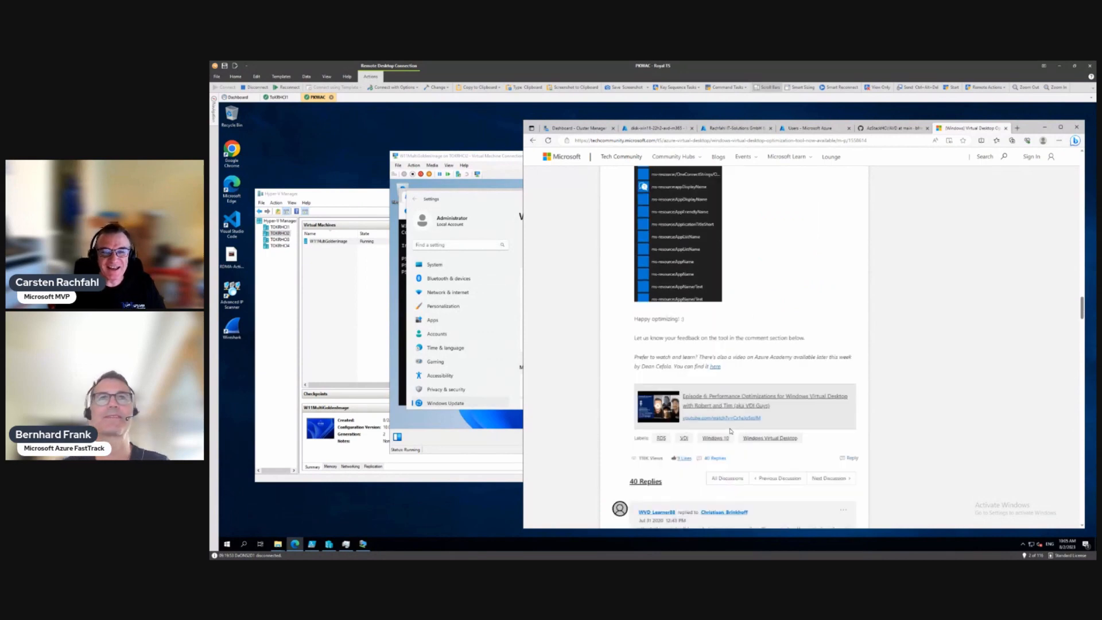
scroll(730, 430, up, 20)
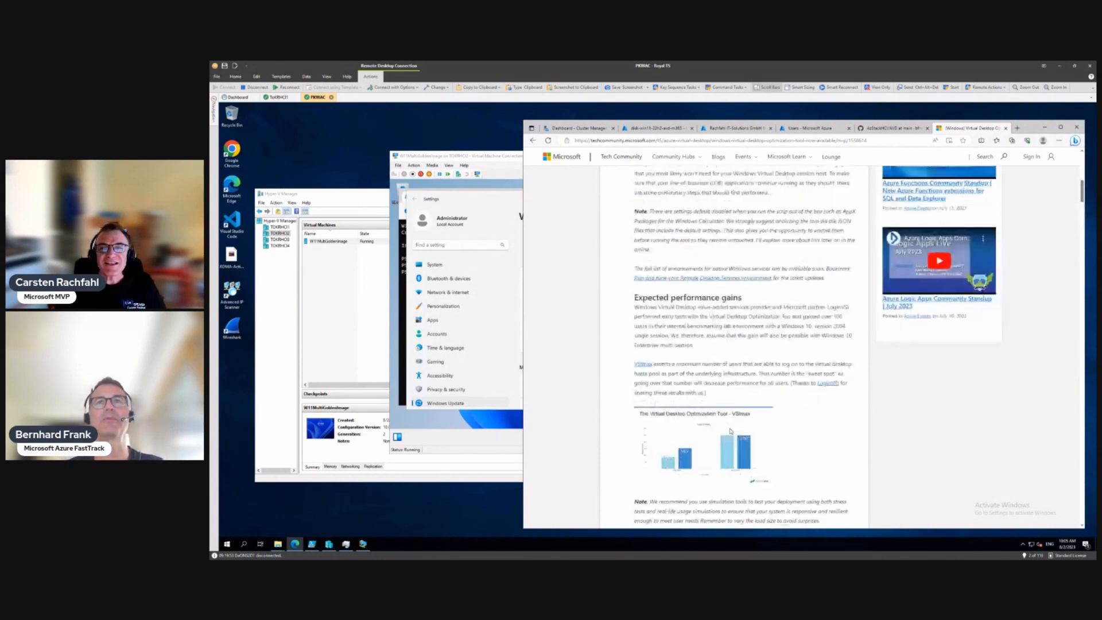
scroll(730, 430, up, 10)
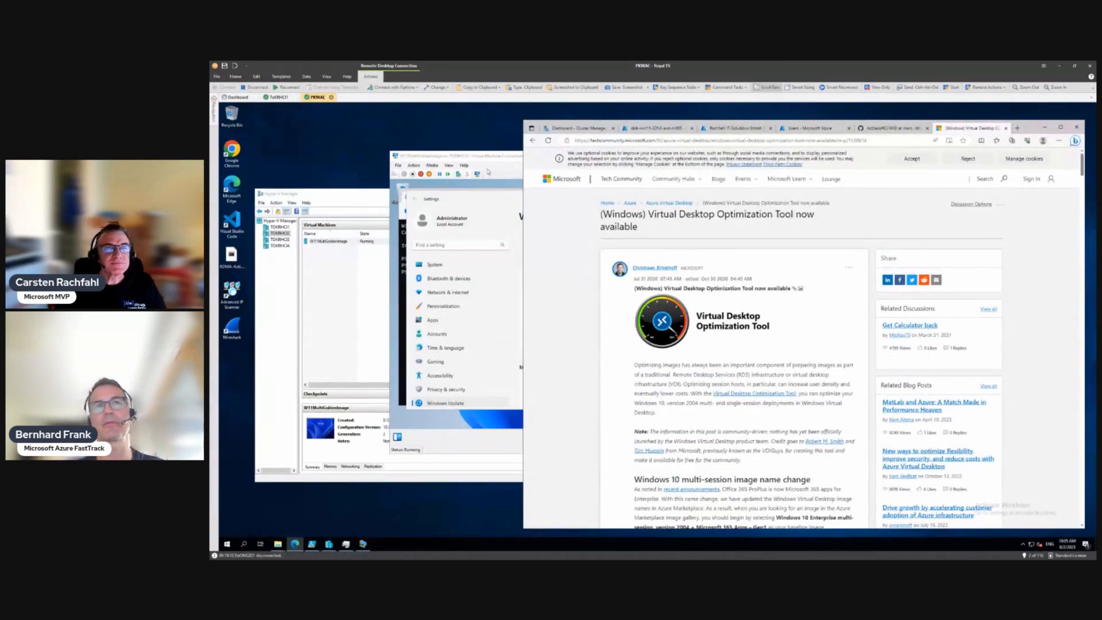
Step: Drag the VM window forward to show the 2023-07 update pending restart
drag(487, 160, 388, 165)
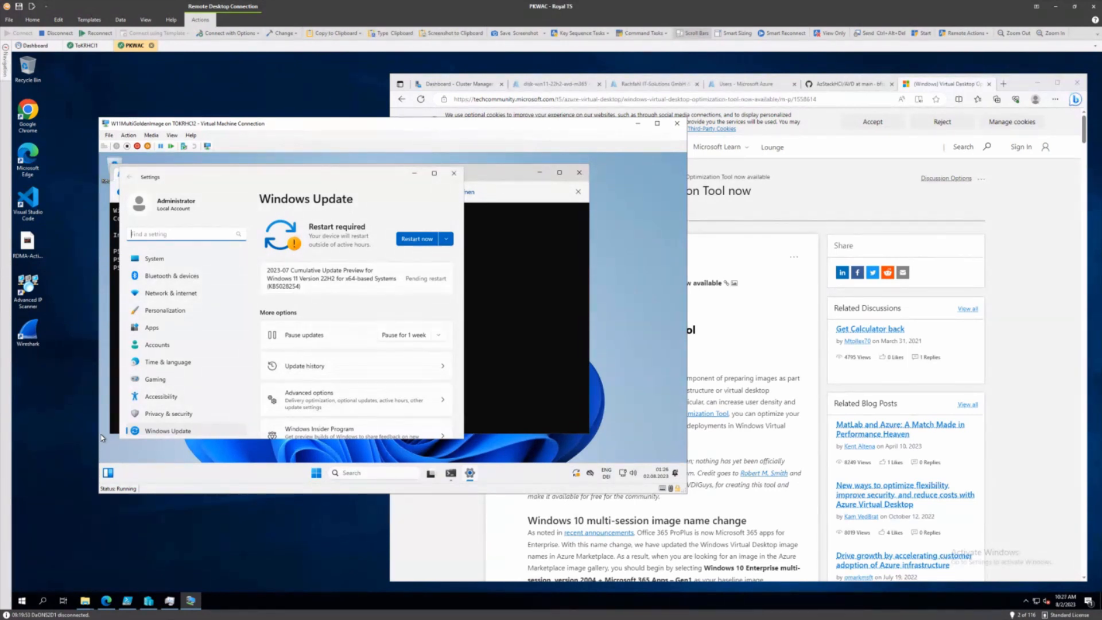
Step: Restart W11MultiGoldenImage to install the 2023-07 update, with Hyper-V Manager moved alongside
click(415, 238)
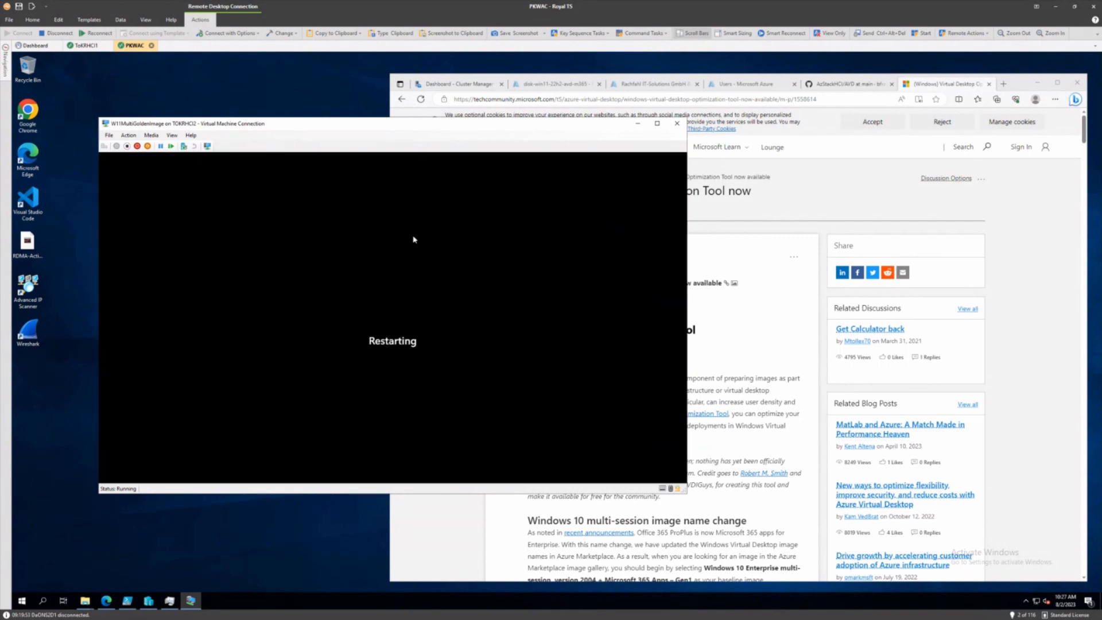
click(149, 603)
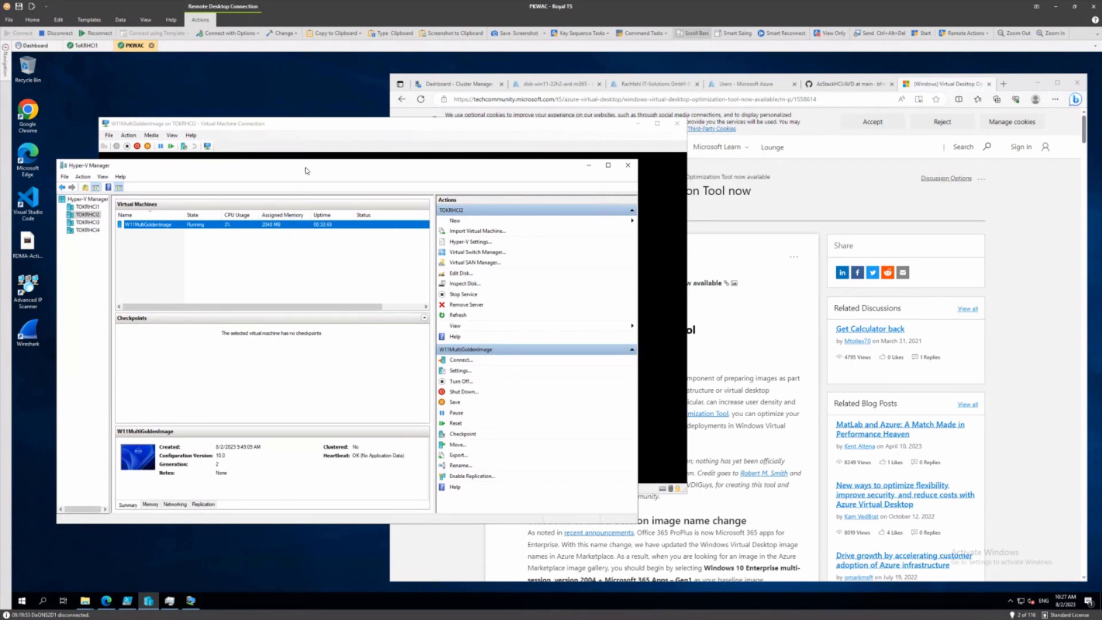
drag(307, 168, 524, 201)
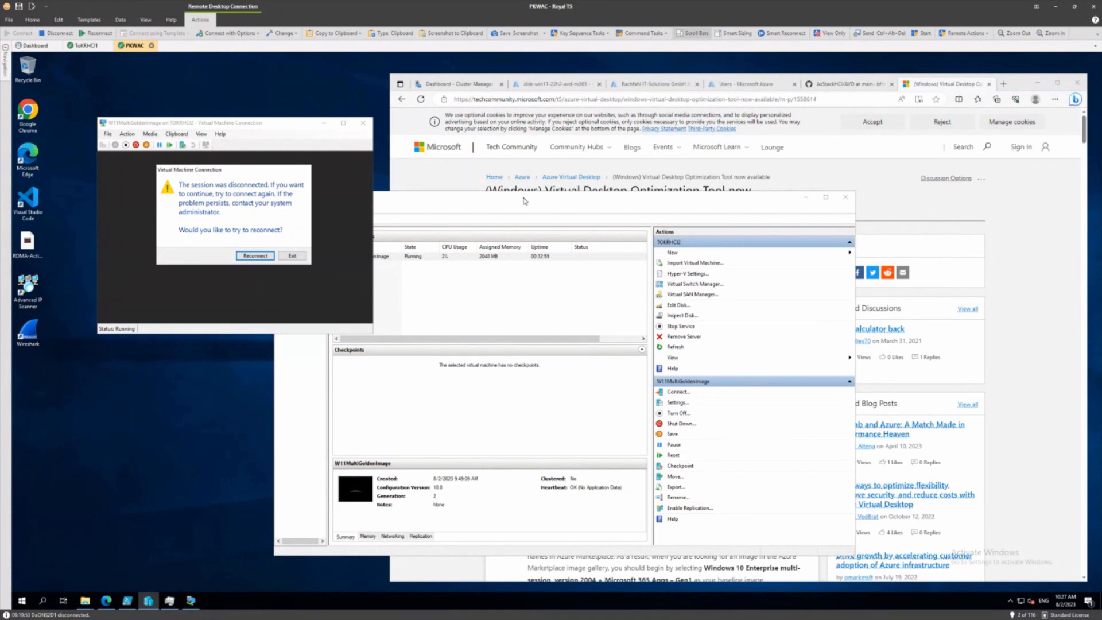
Step: Attempt reconnecting to the W11MultiGoldenImage console, closing the stalled connection window
click(243, 258)
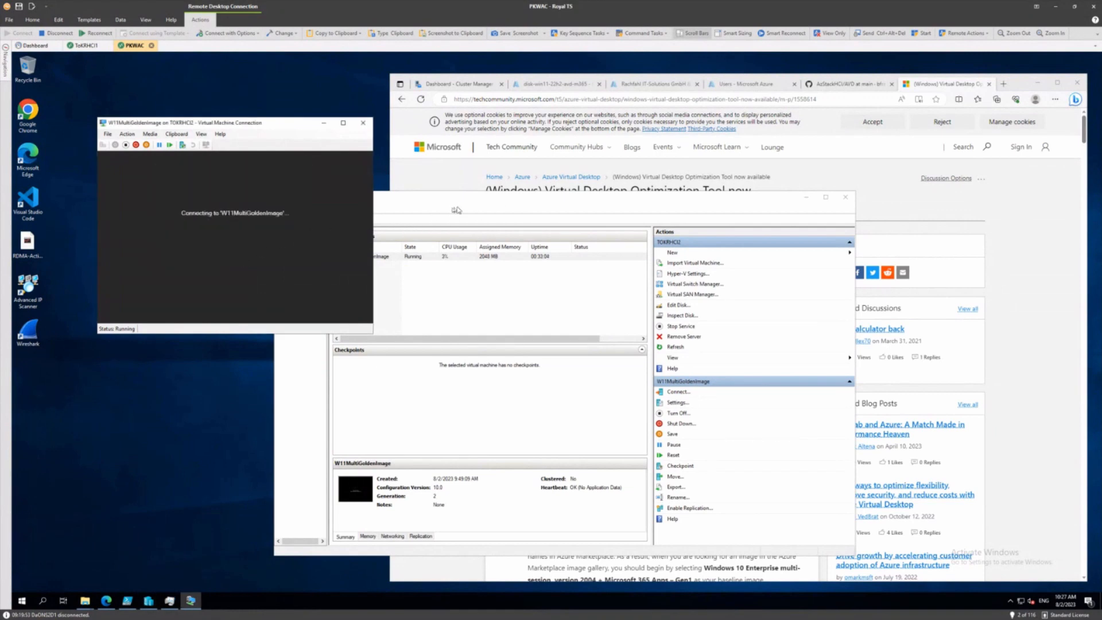
click(367, 255)
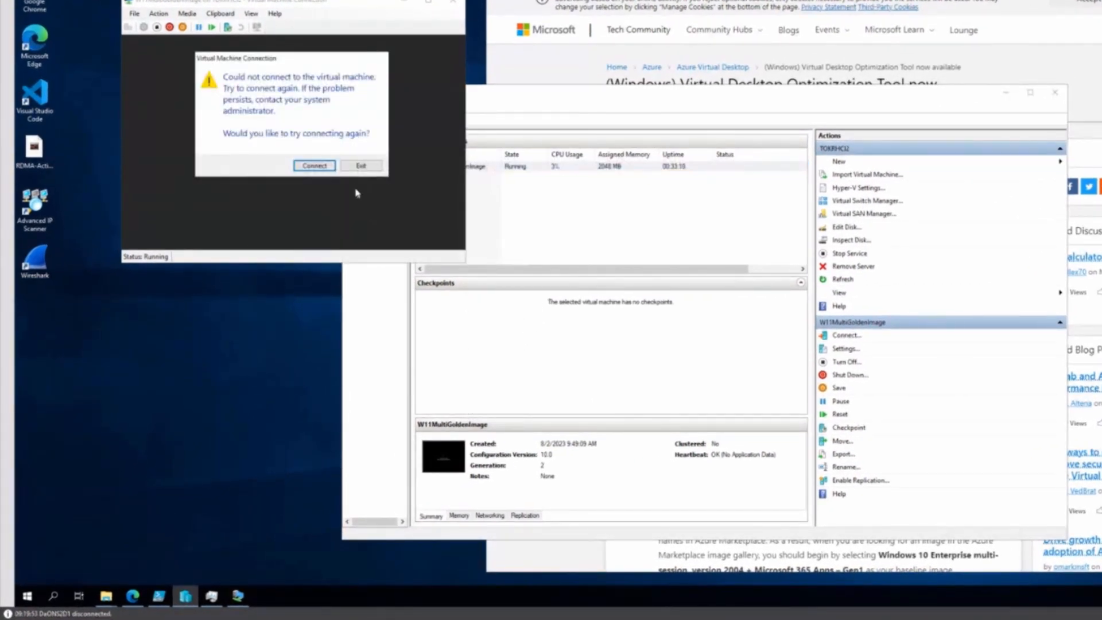
click(316, 165)
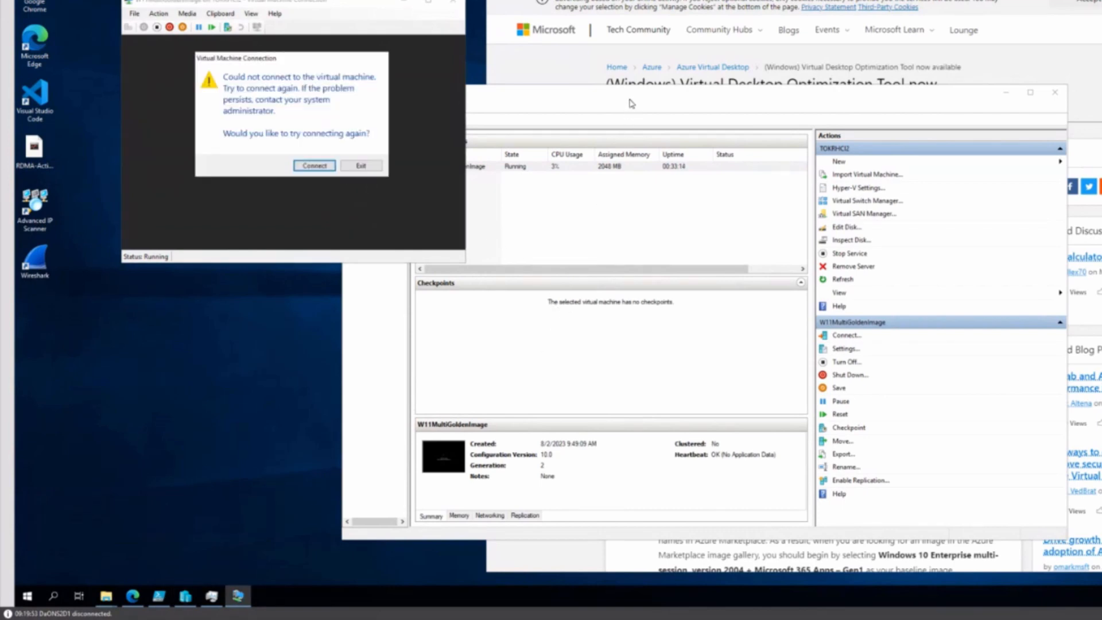
click(360, 165)
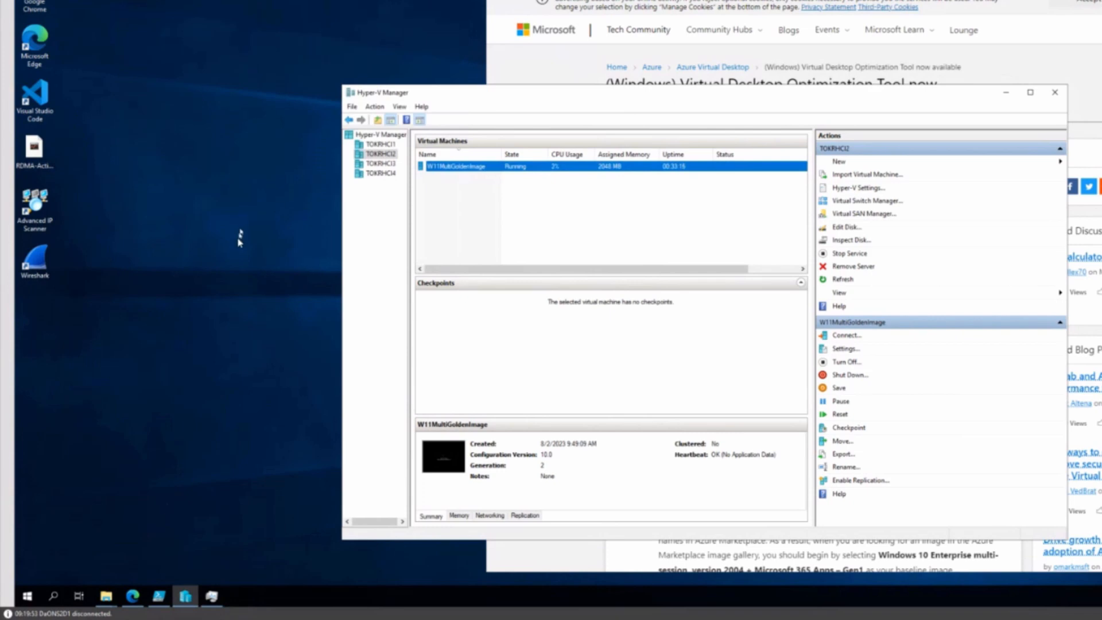
double_click(439, 168)
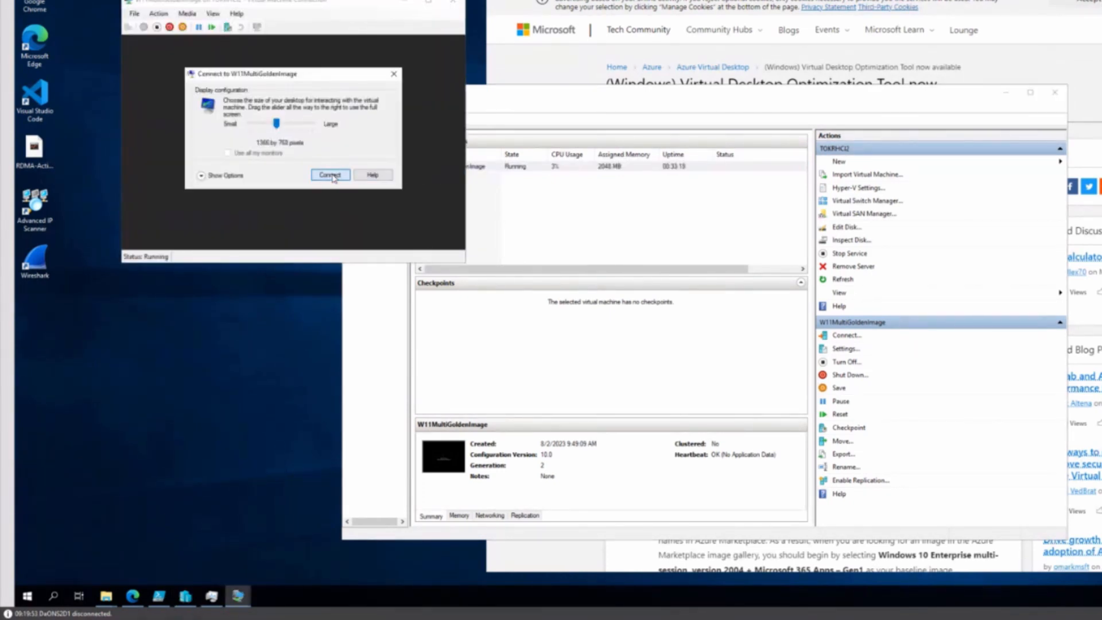
click(339, 176)
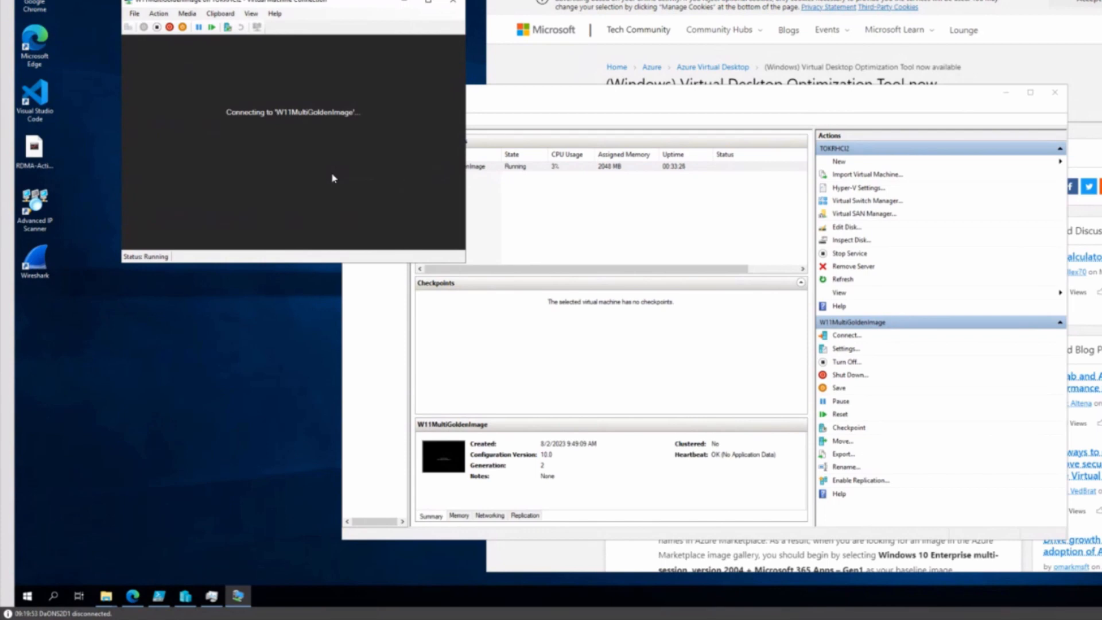
click(451, 5)
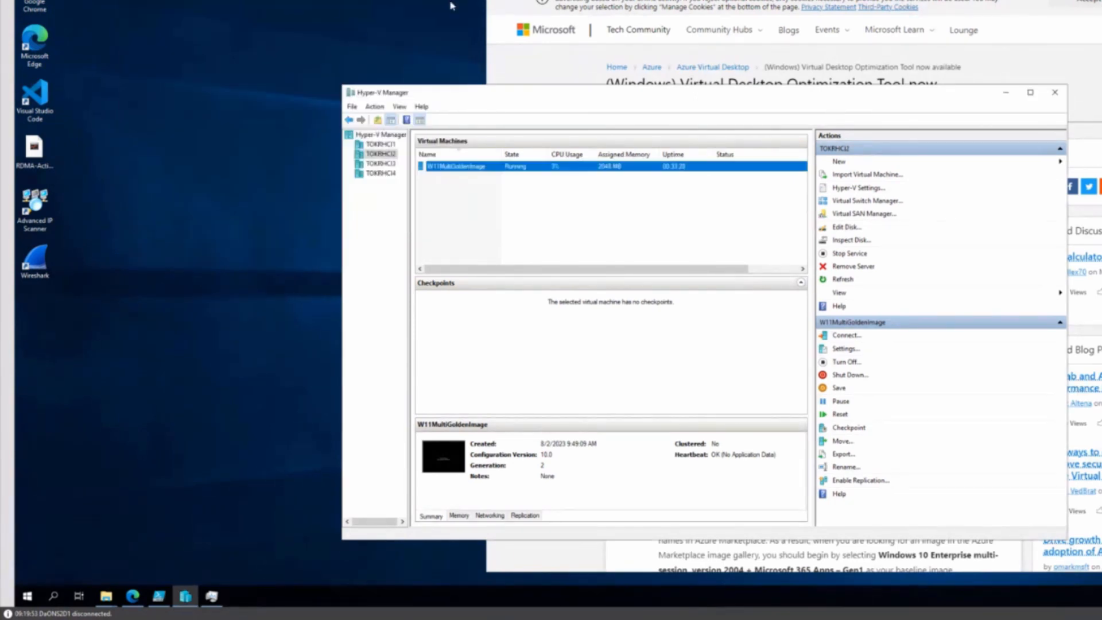
Step: Connect to W11MultiGoldenImage via its right-click Connect and reposition the console window
right_click(472, 171)
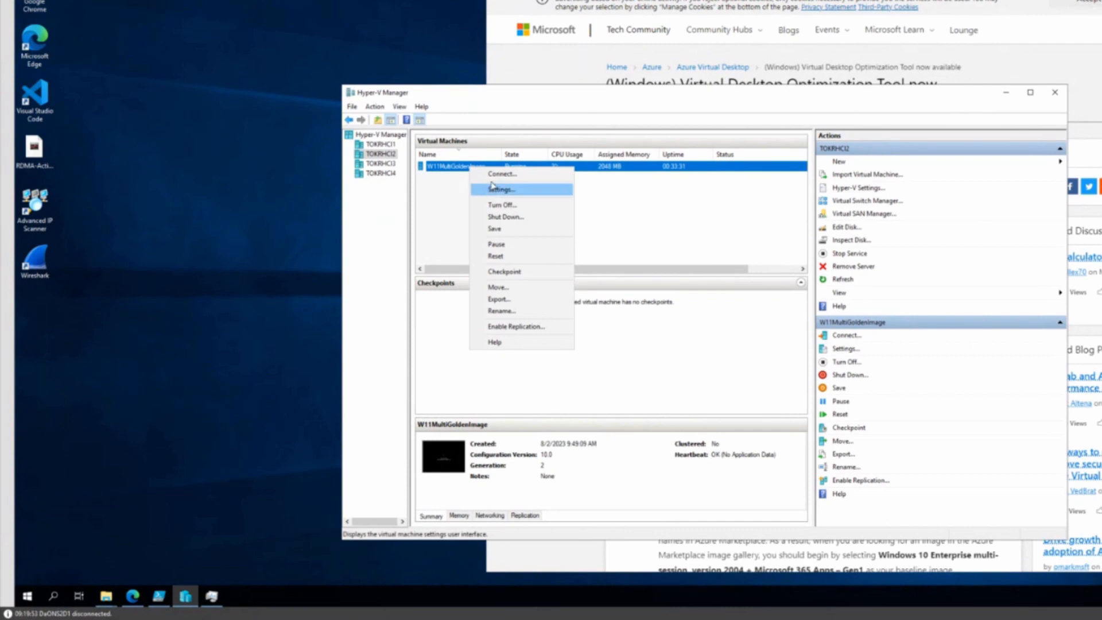
click(498, 176)
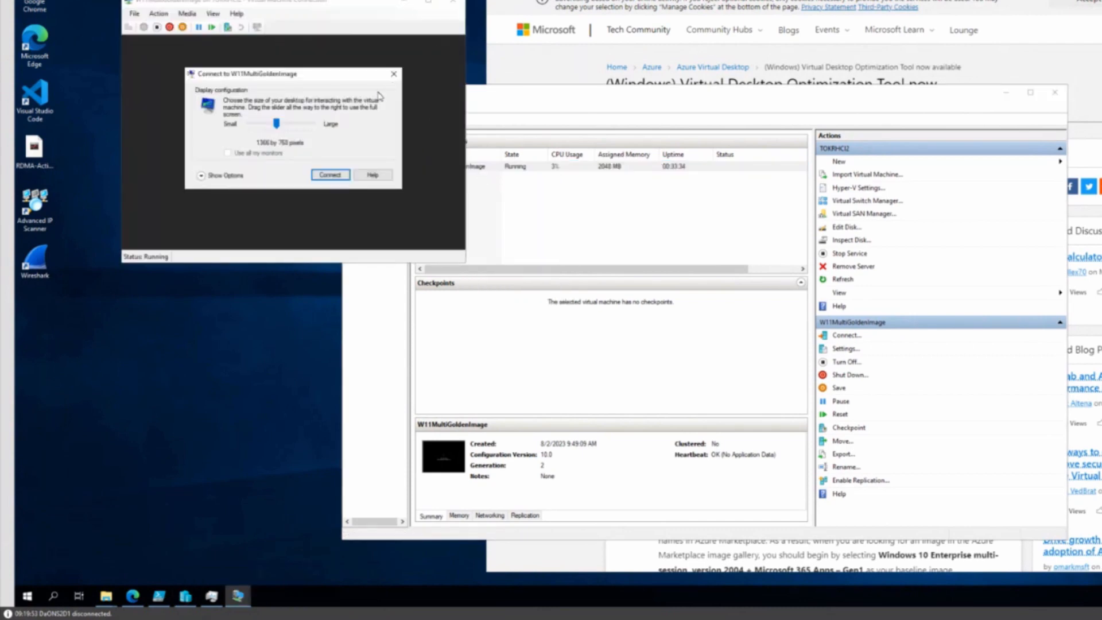
click(396, 74)
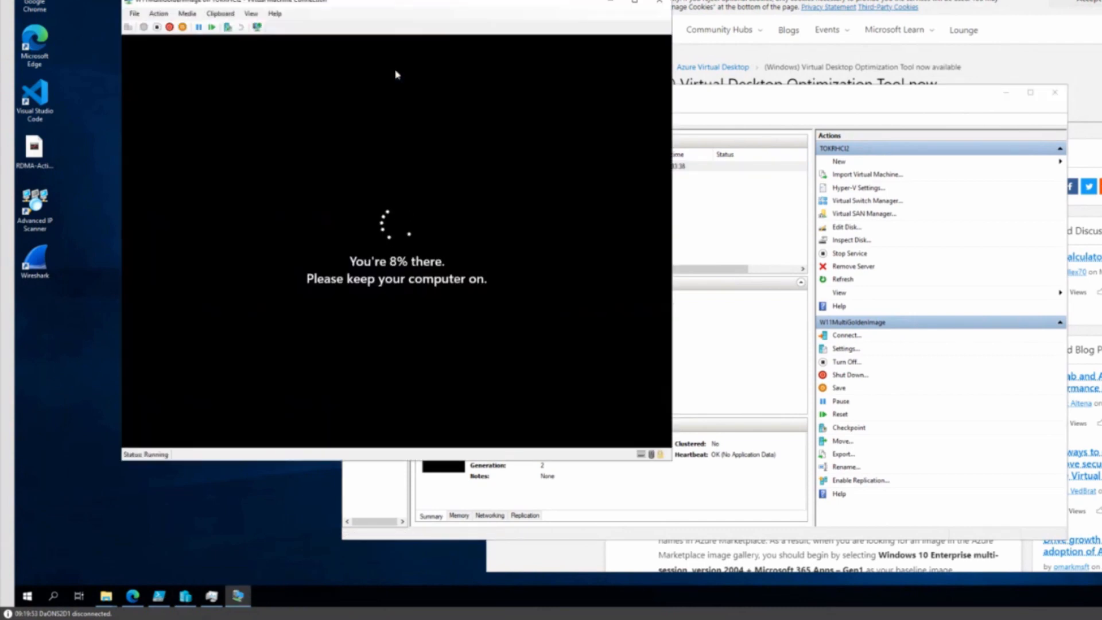
drag(386, 8, 322, 0)
click(681, 95)
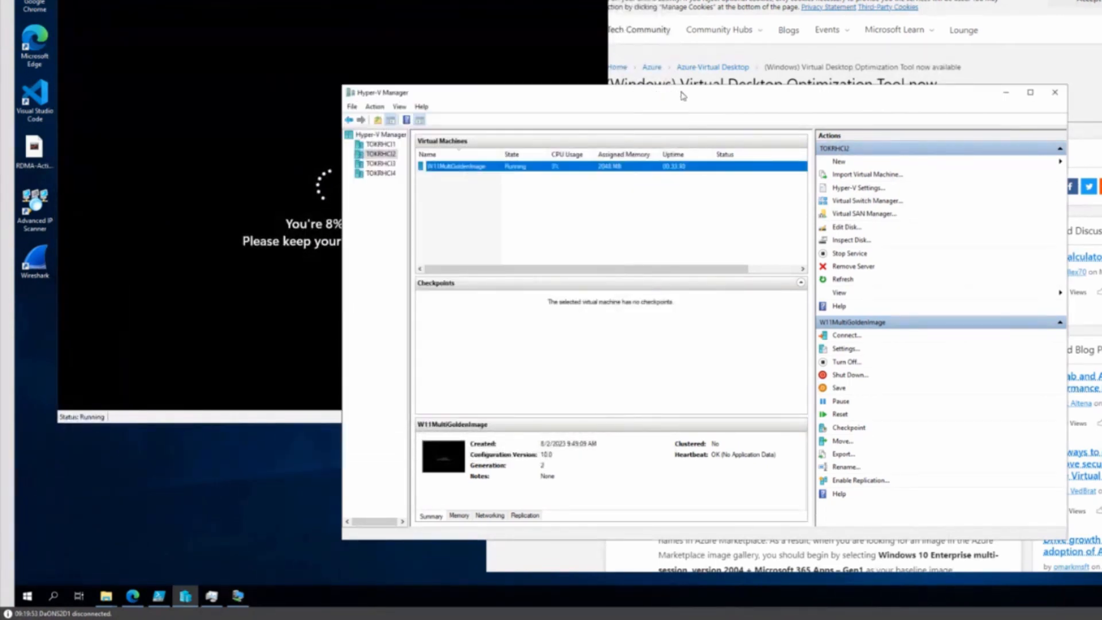
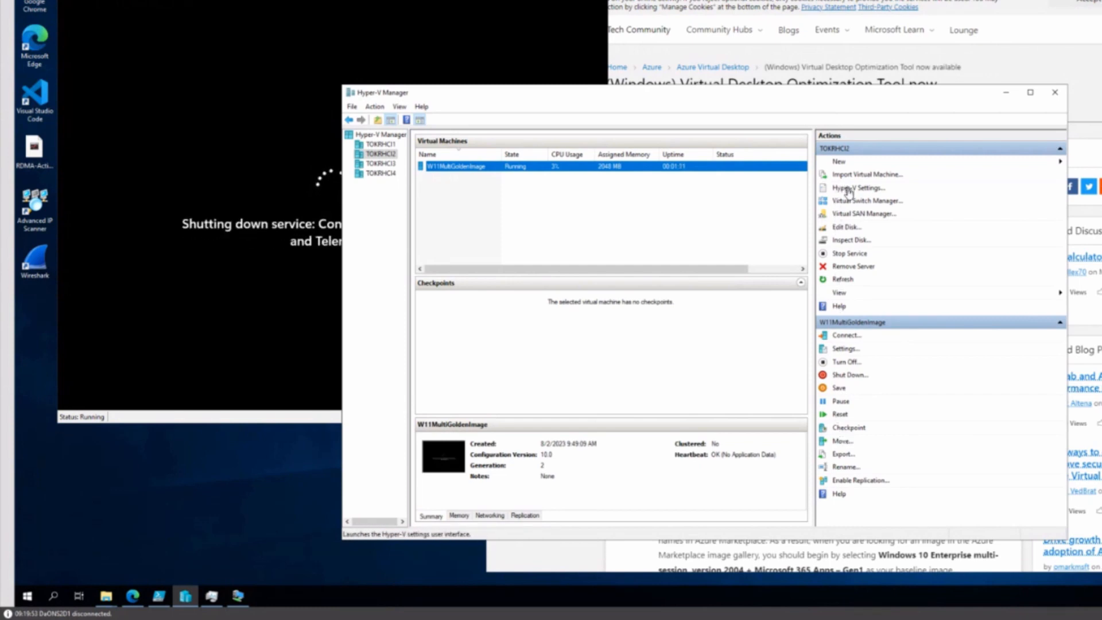
Step: Change W11MultiGoldenImage's checkpoint type to Production in its VM Settings and save
click(841, 349)
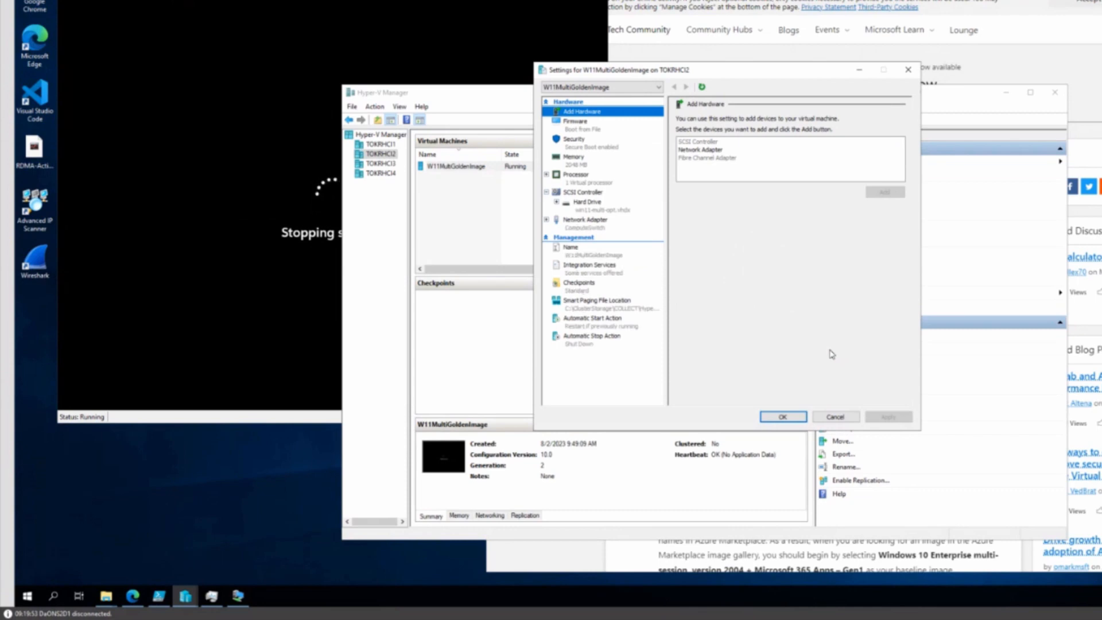
click(575, 292)
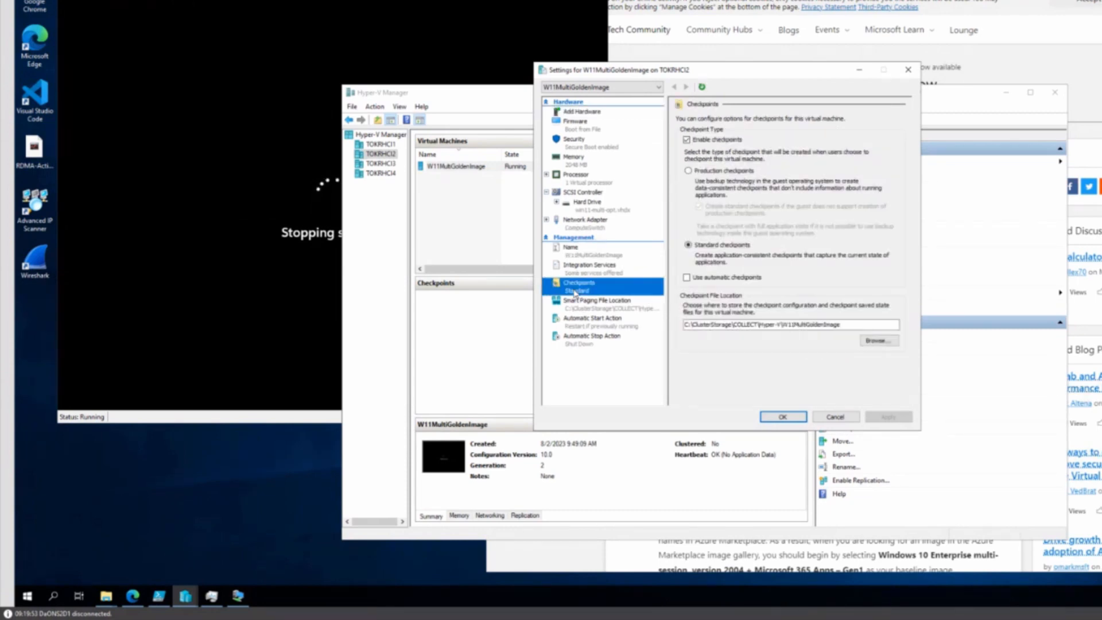
click(688, 171)
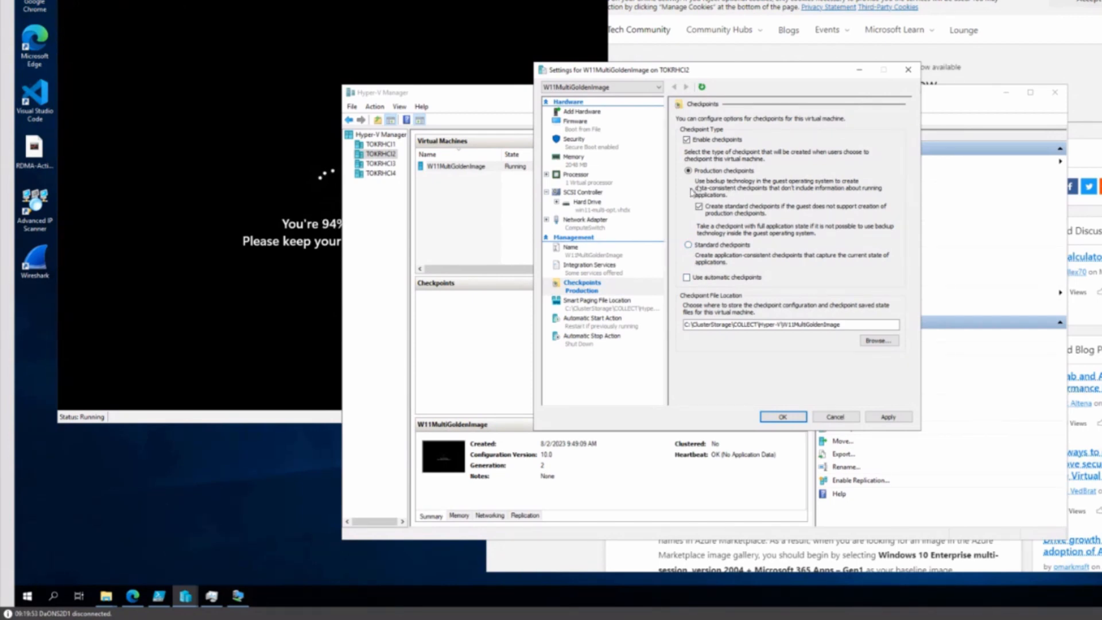
click(780, 417)
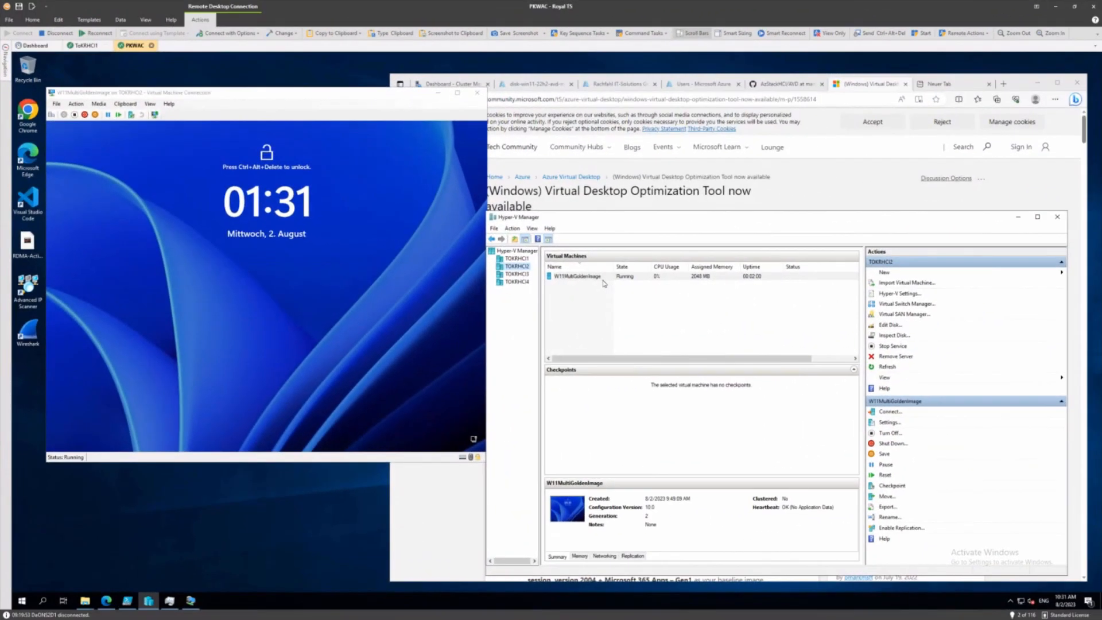
Step: Create a production checkpoint of W11MultiGoldenImage and acknowledge the confirmation message
right_click(597, 277)
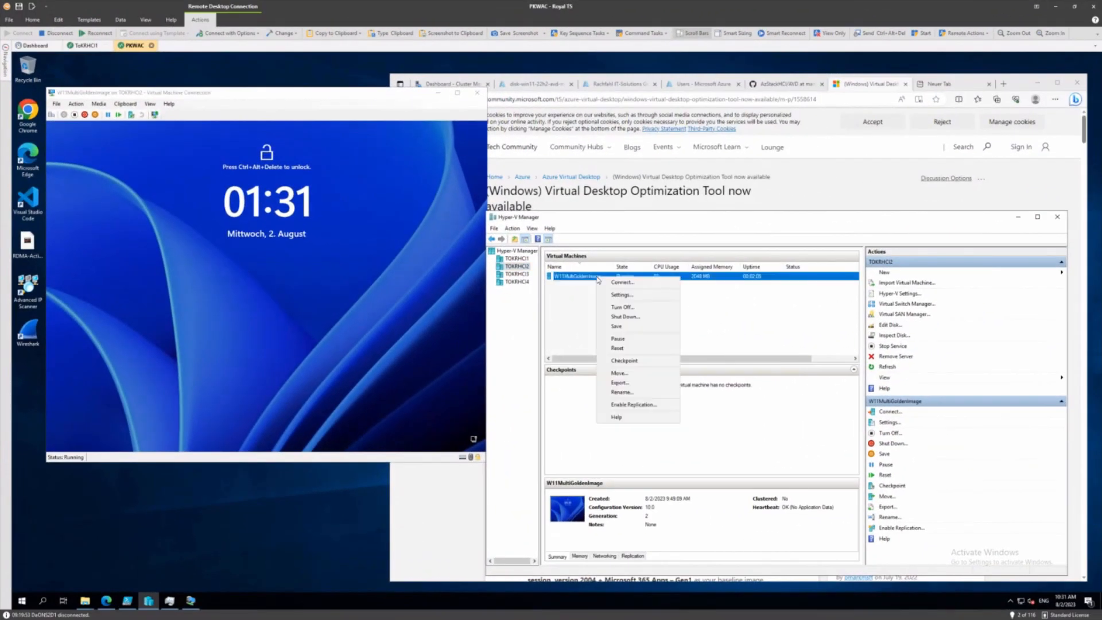
click(610, 361)
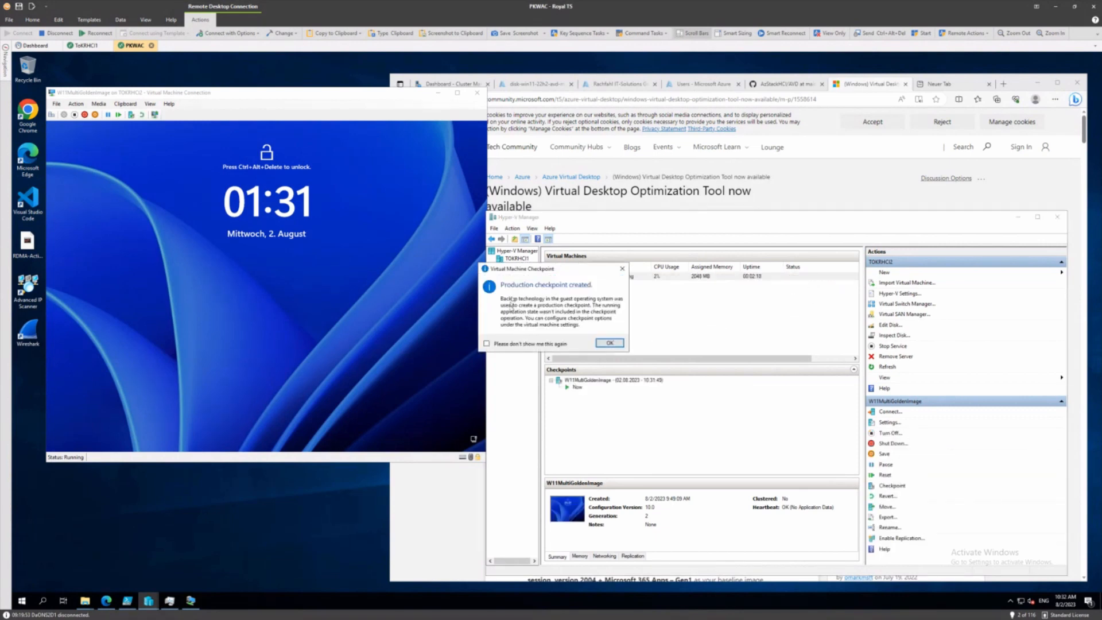
click(617, 344)
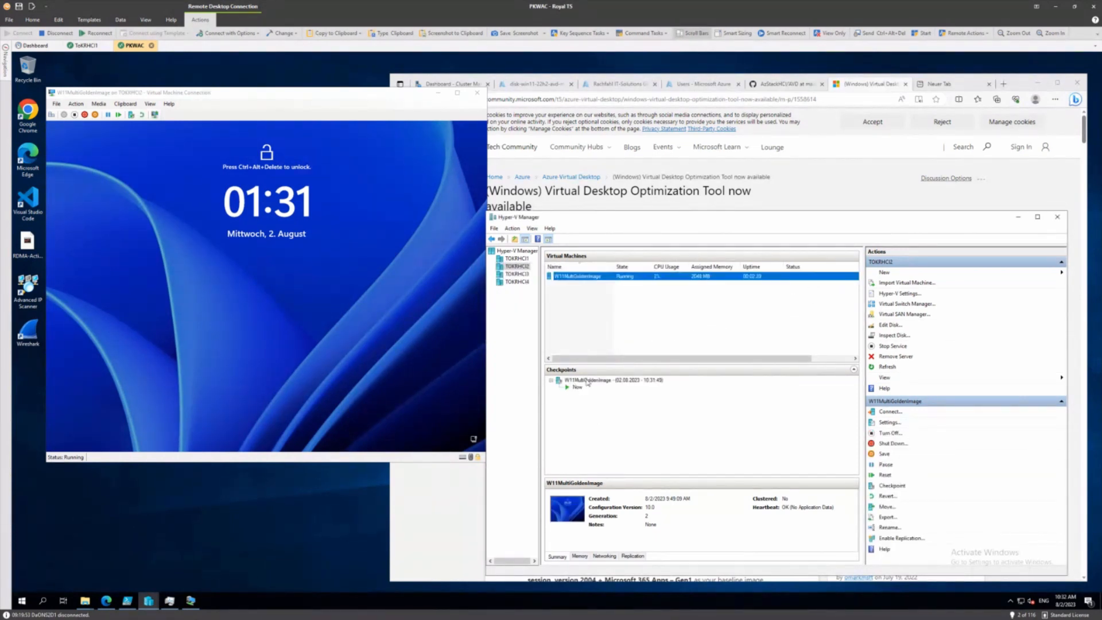
click(250, 281)
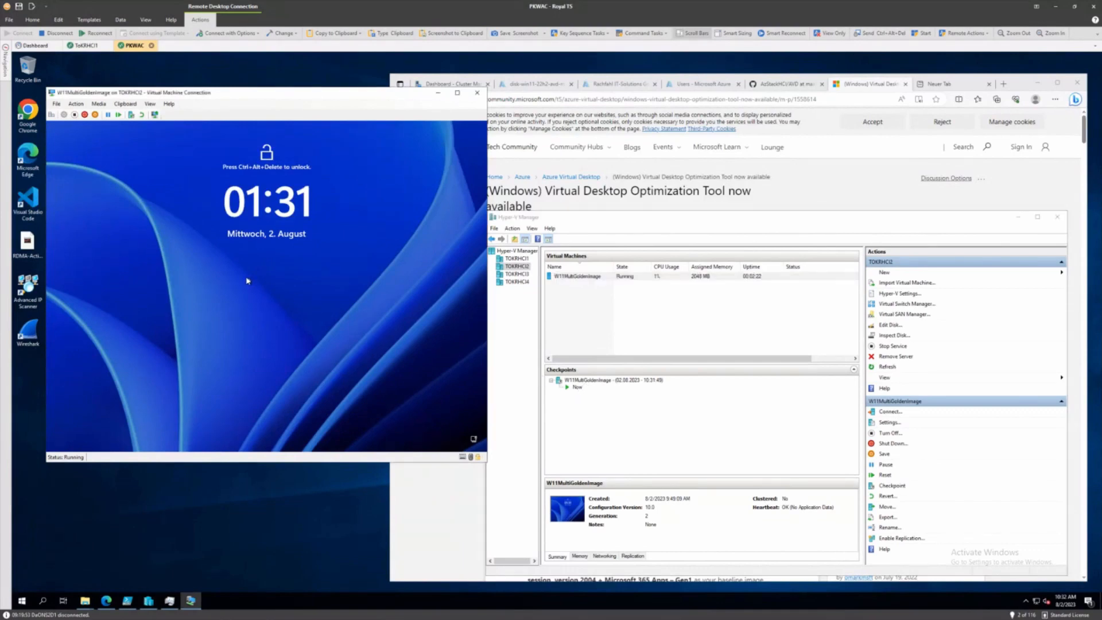
Step: Reconnect to the VM in an enhanced session and sign in as administrator with the account password
click(51, 116)
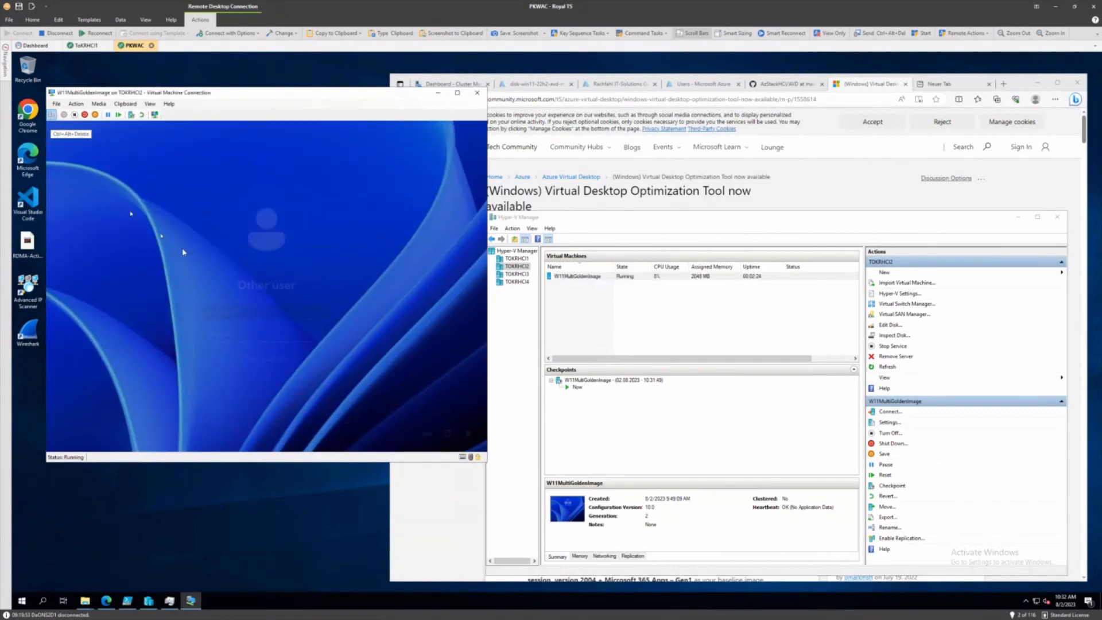
click(155, 116)
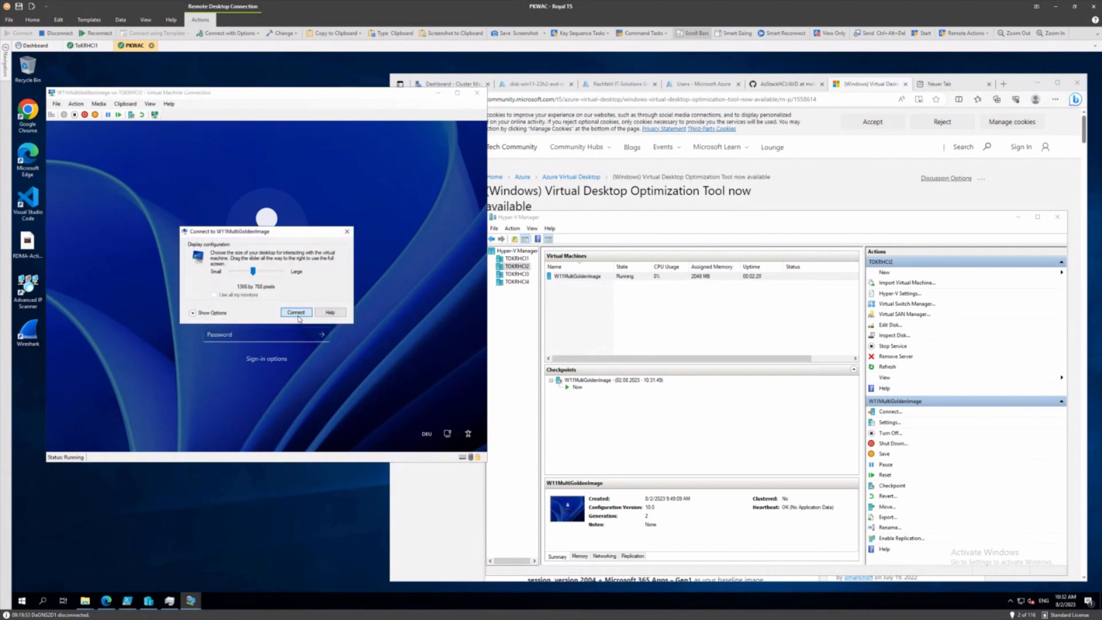
click(296, 312)
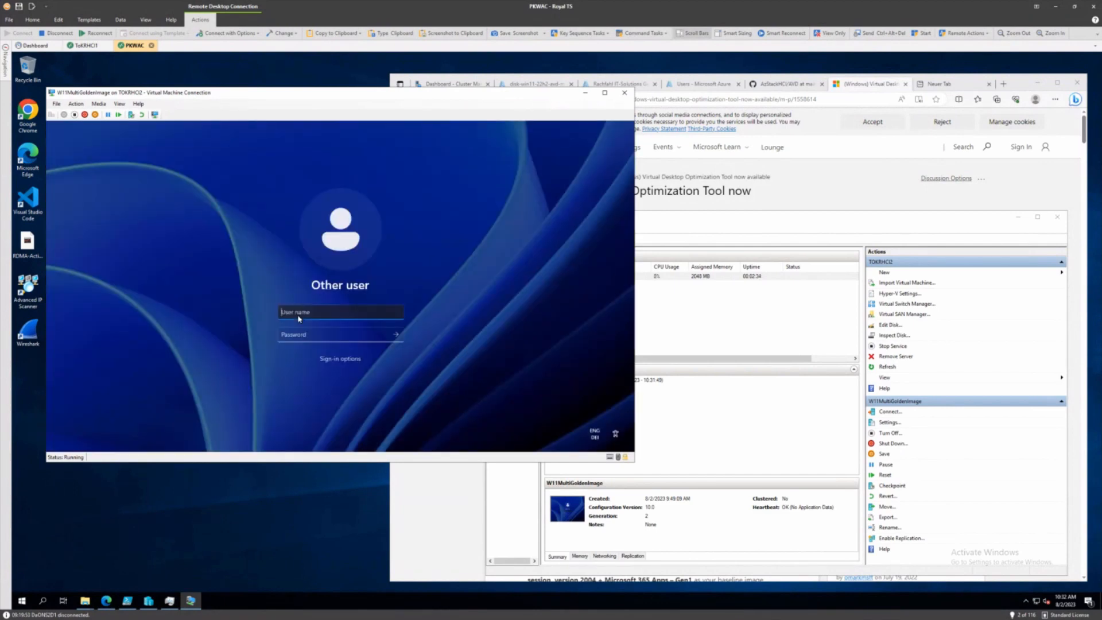
text(administrator)
key(Tab)
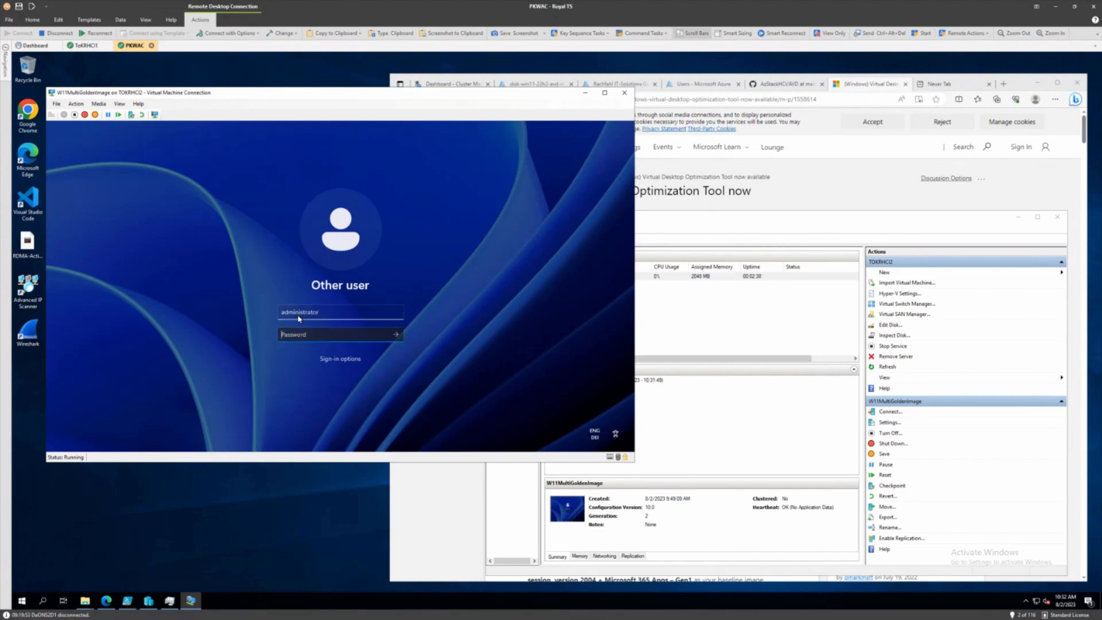
text(*******)
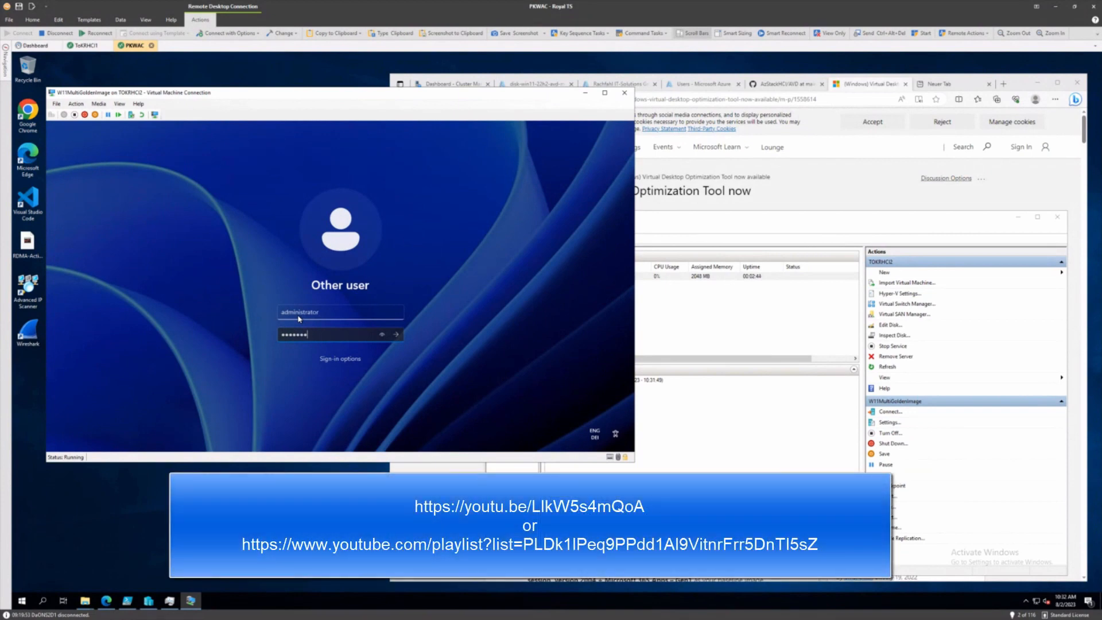
text(******)
key(Return)
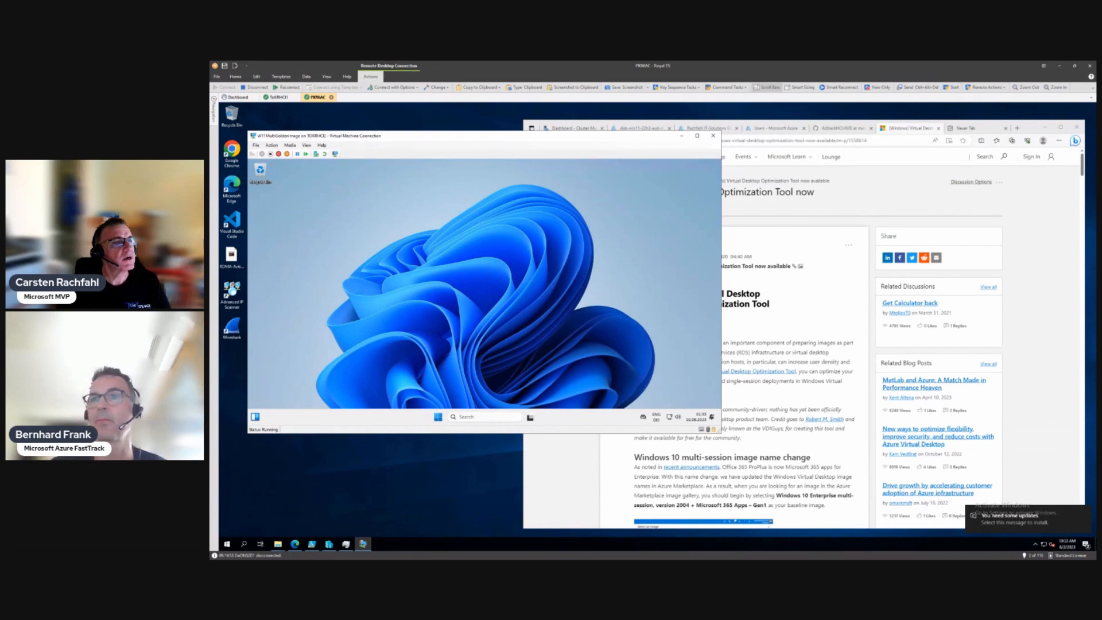
Step: Download npp.8.5.4.Installer.x64.exe from notepad-plus-plus.org and show it in the Downloads folder
click(971, 128)
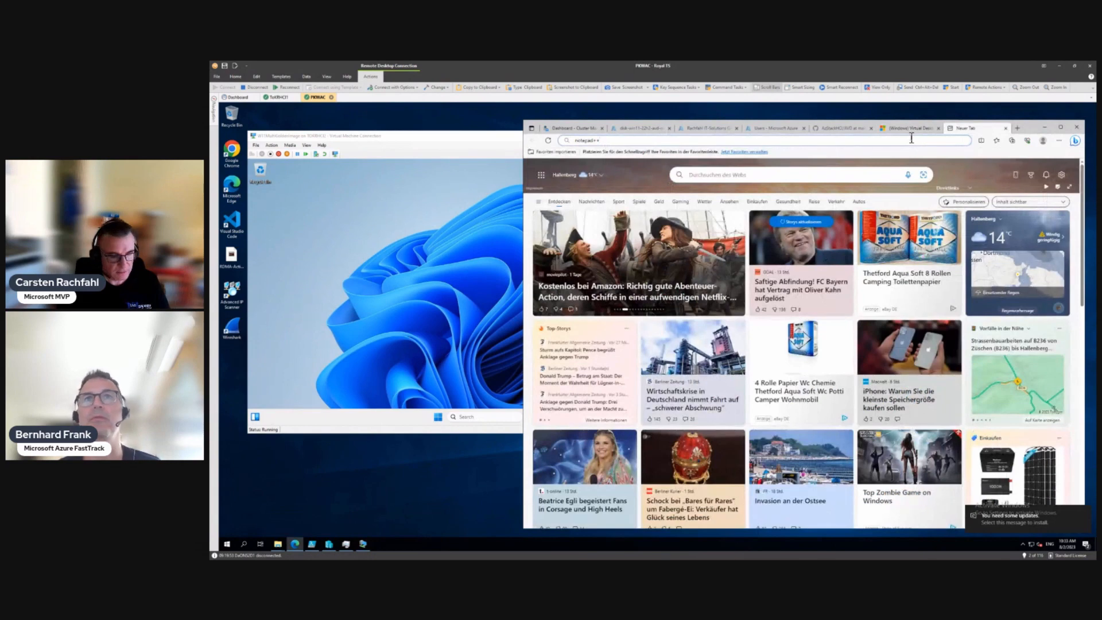
key(Return)
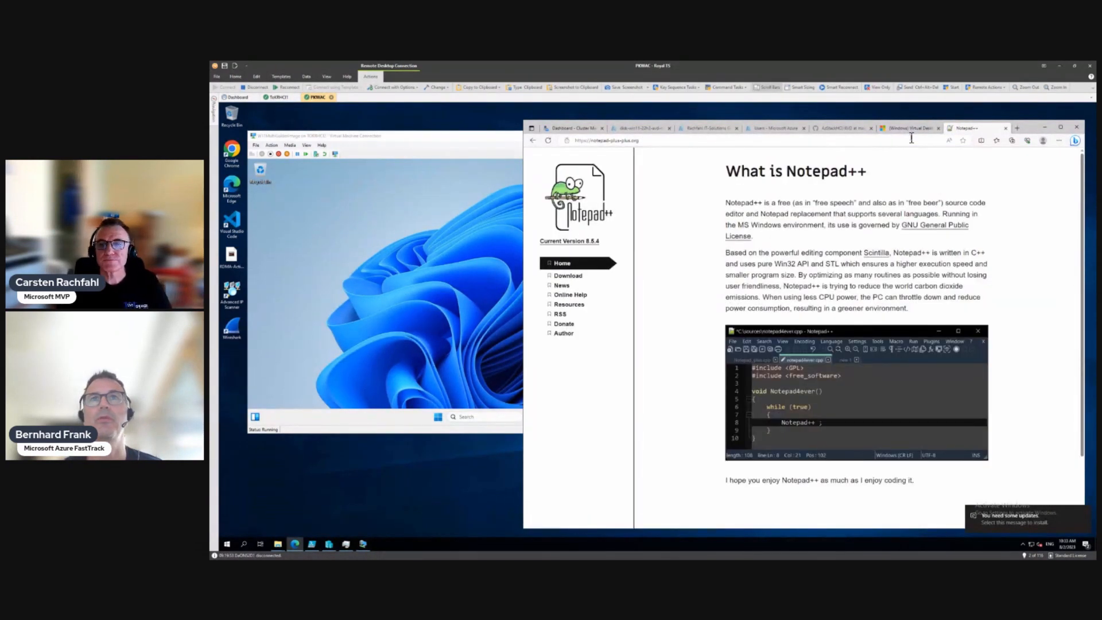
click(577, 277)
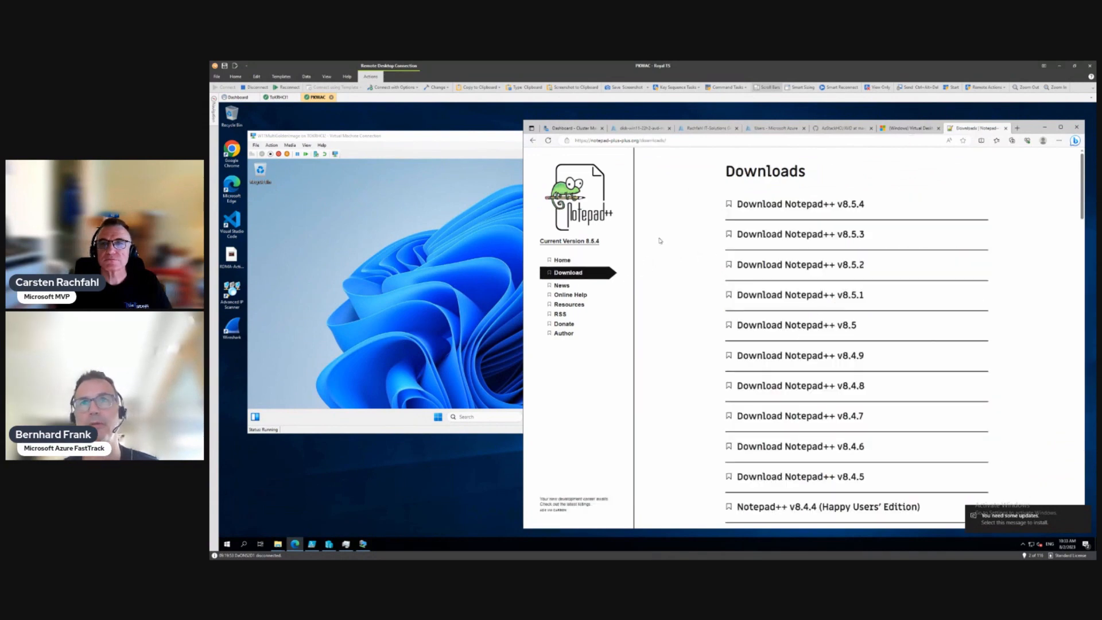
click(773, 208)
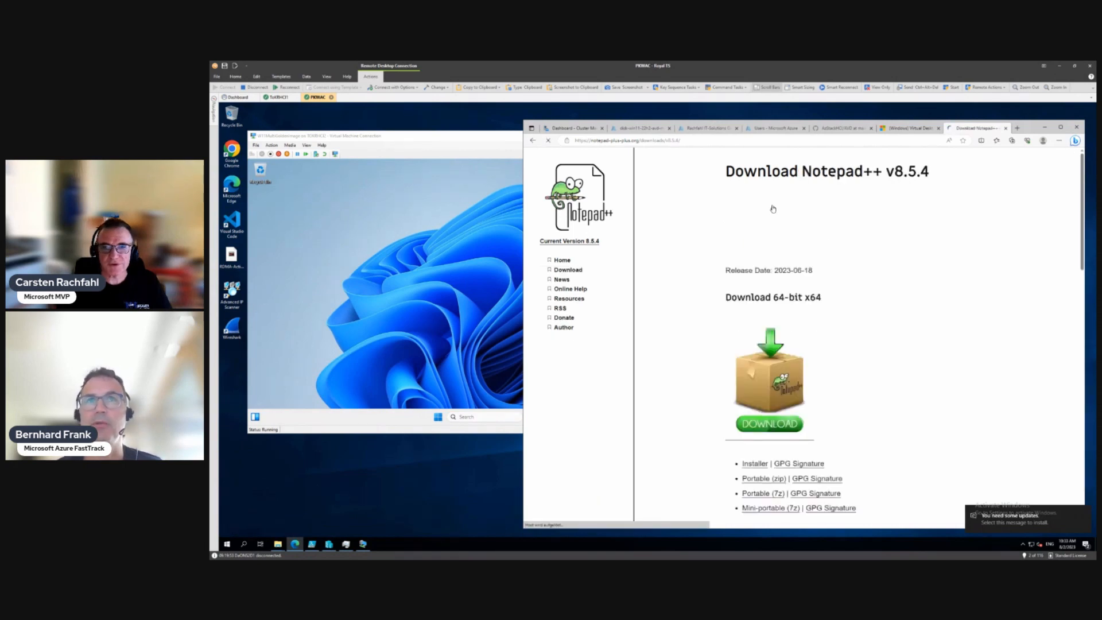
scroll(773, 208, down, 1)
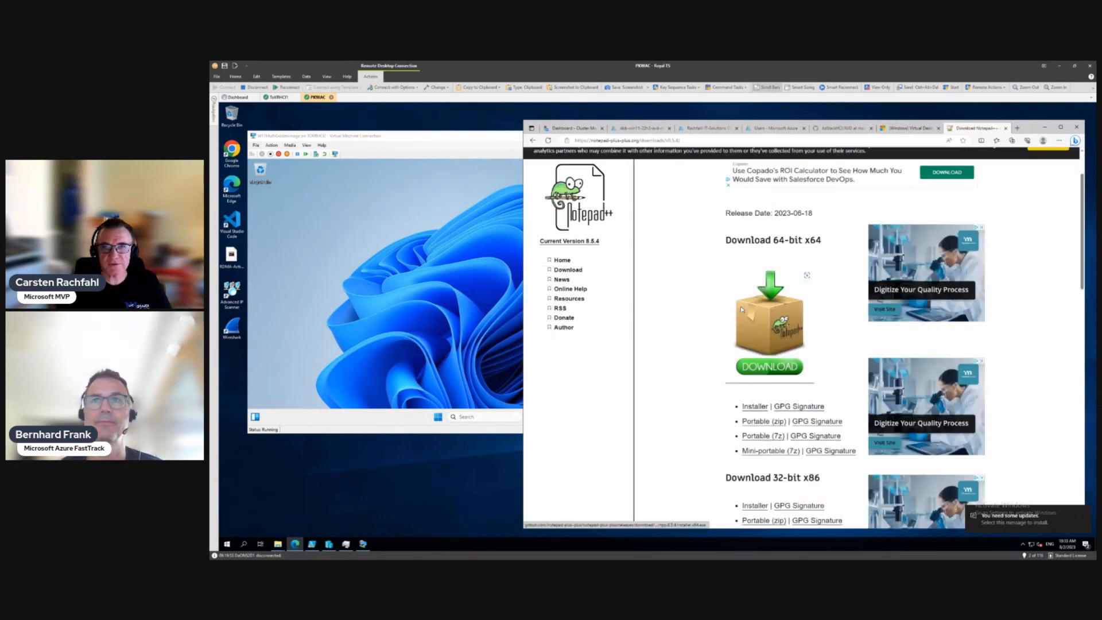
click(762, 373)
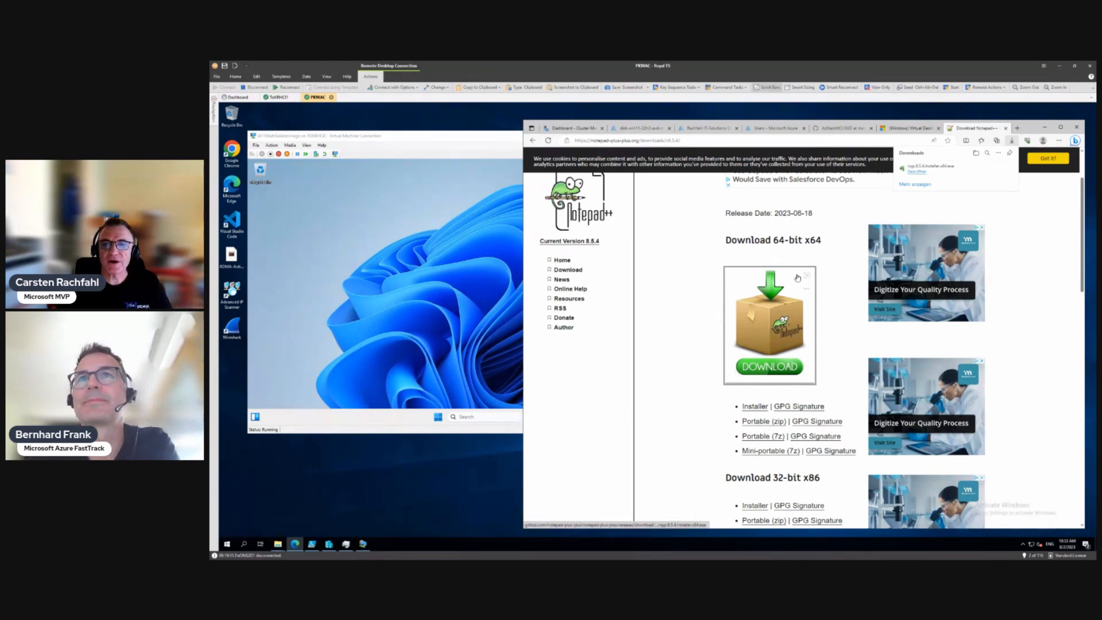
click(761, 409)
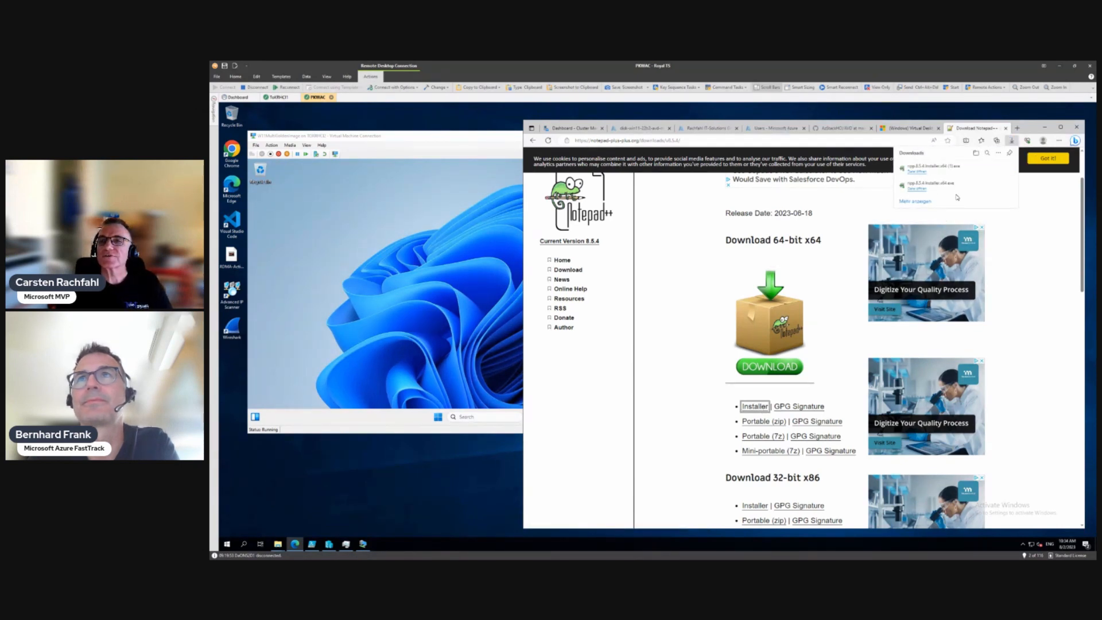
click(987, 186)
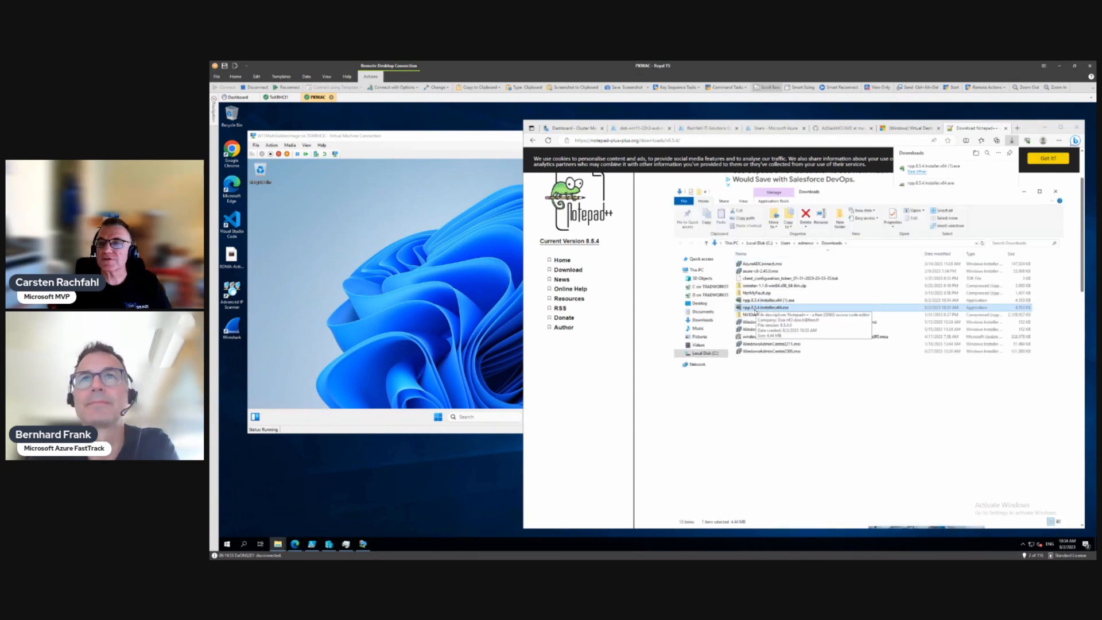
Step: Copy the Notepad++ installer from the host and paste it into the VM's C:\temp folder
right_click(754, 309)
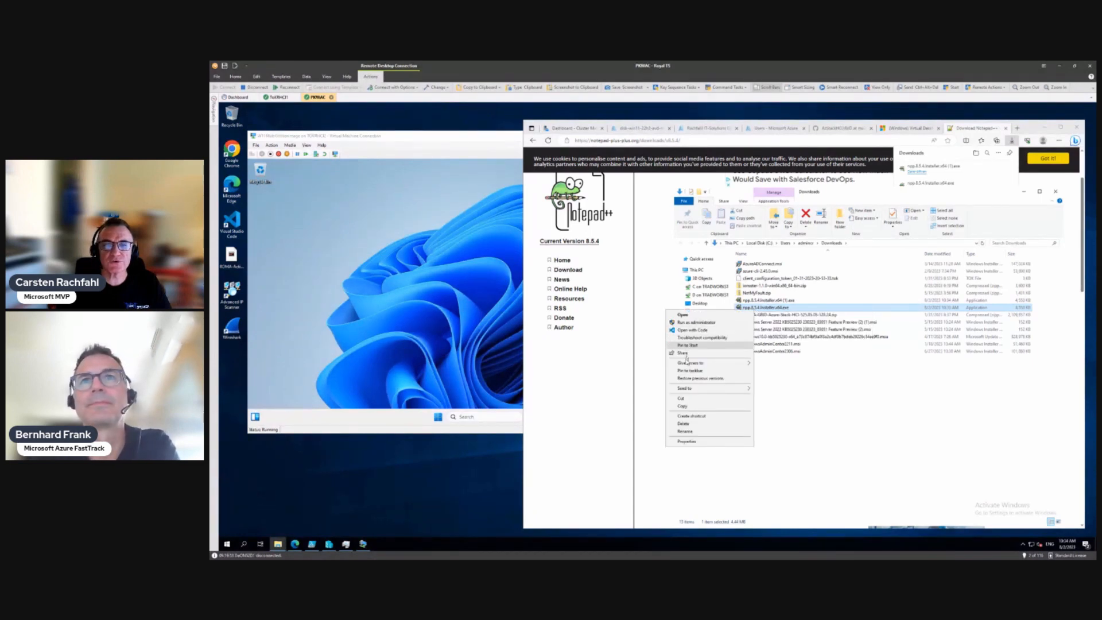
click(681, 407)
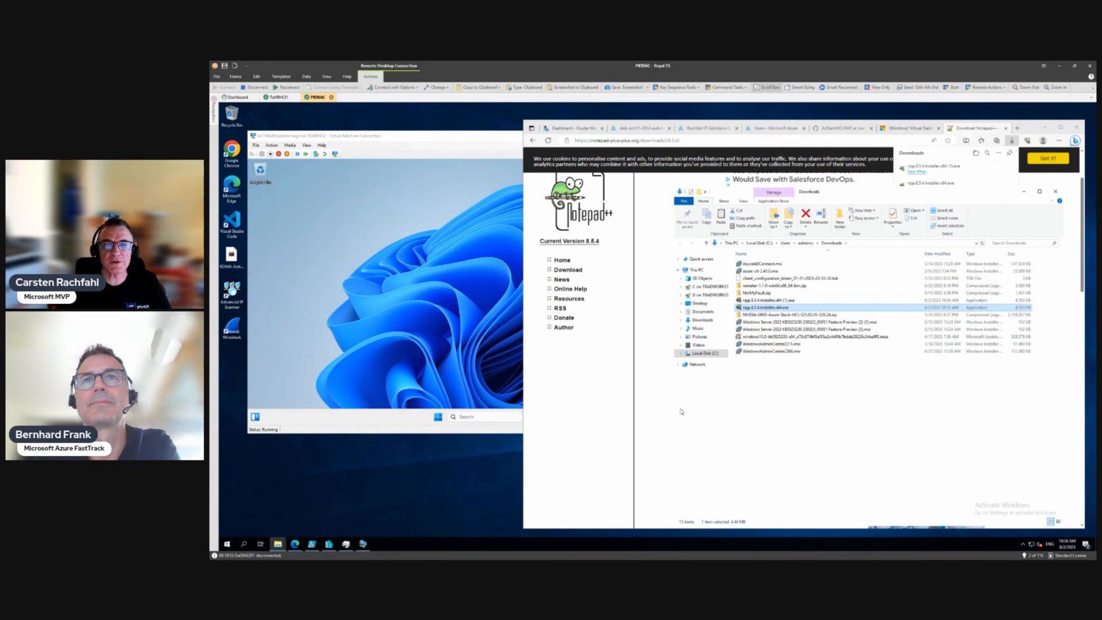
click(431, 311)
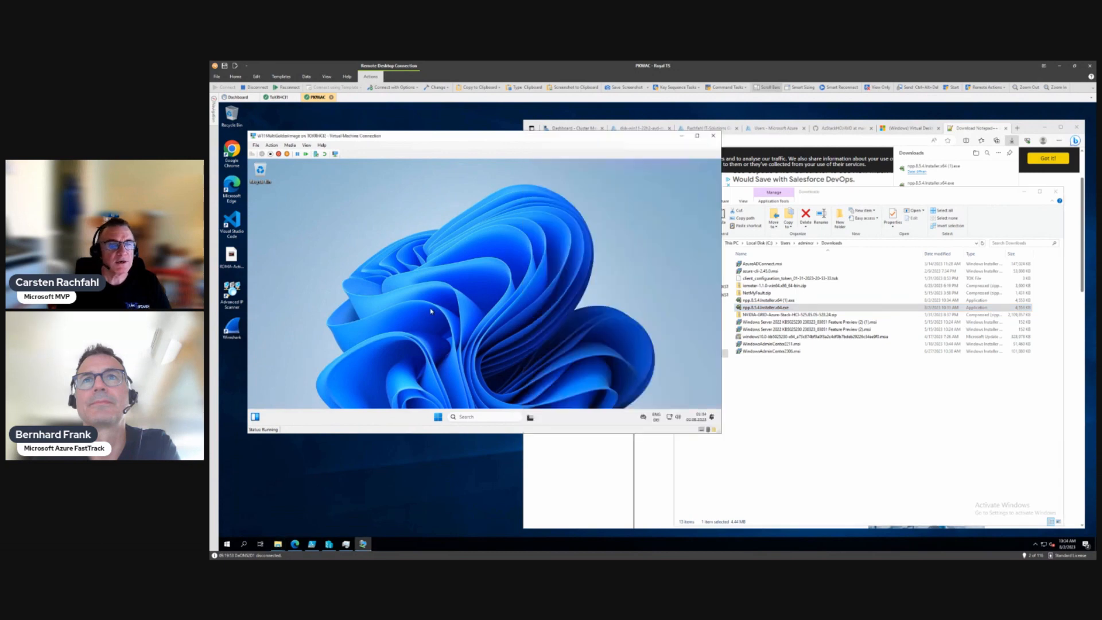
click(438, 417)
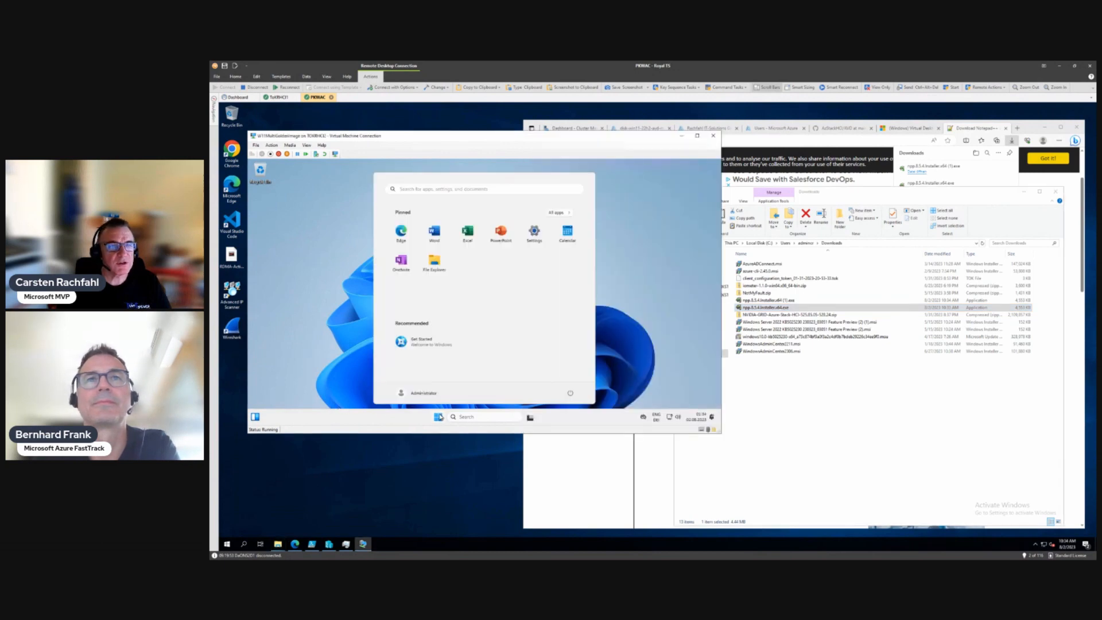
click(434, 264)
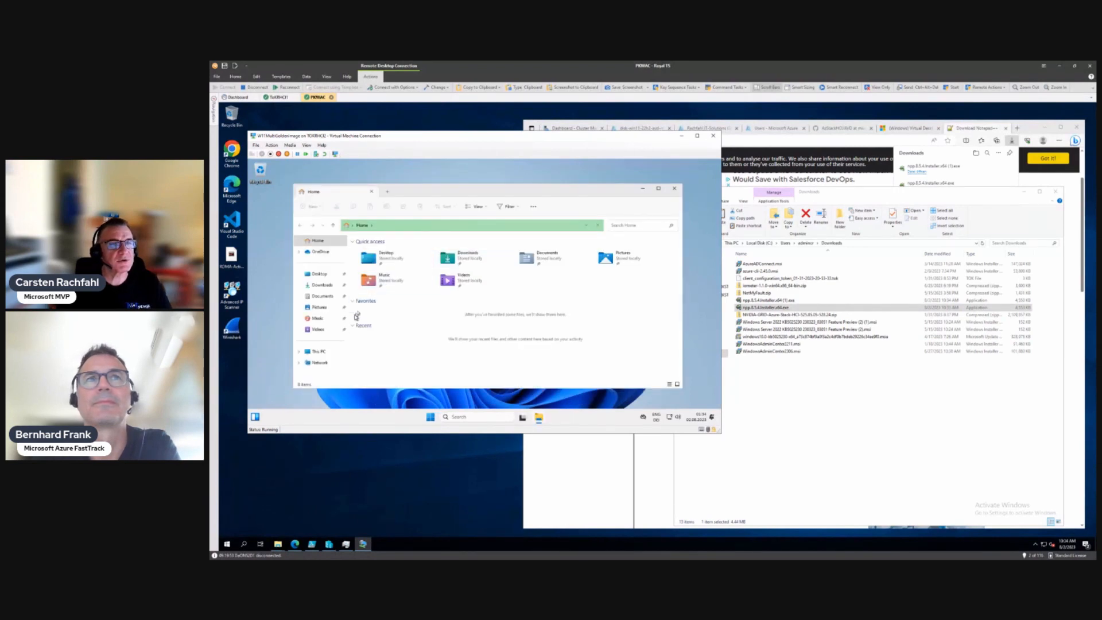
click(323, 352)
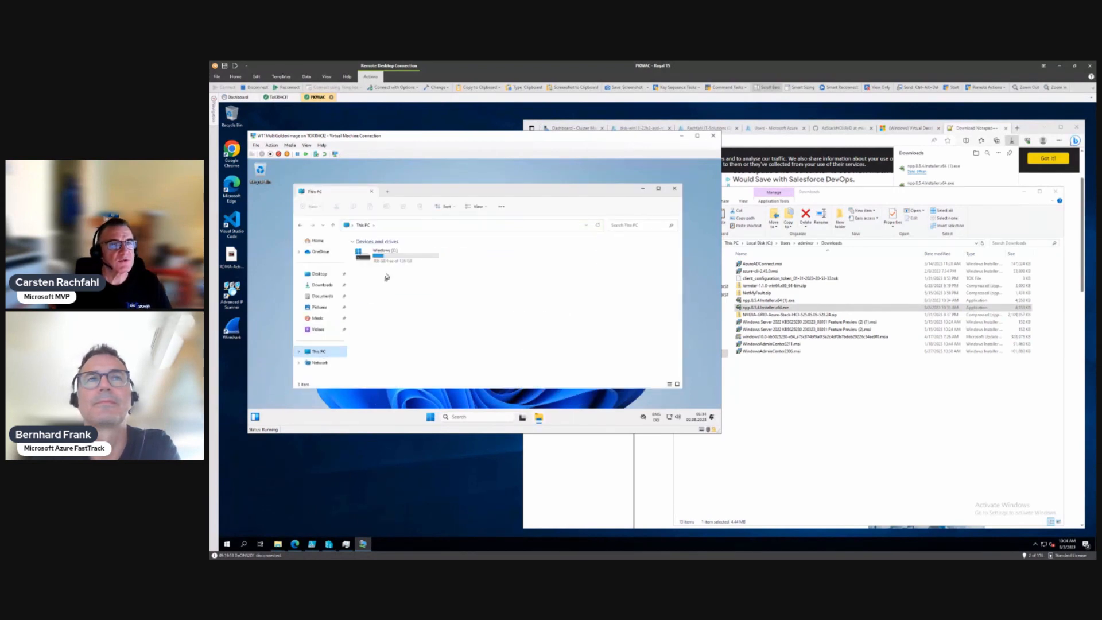
double_click(391, 256)
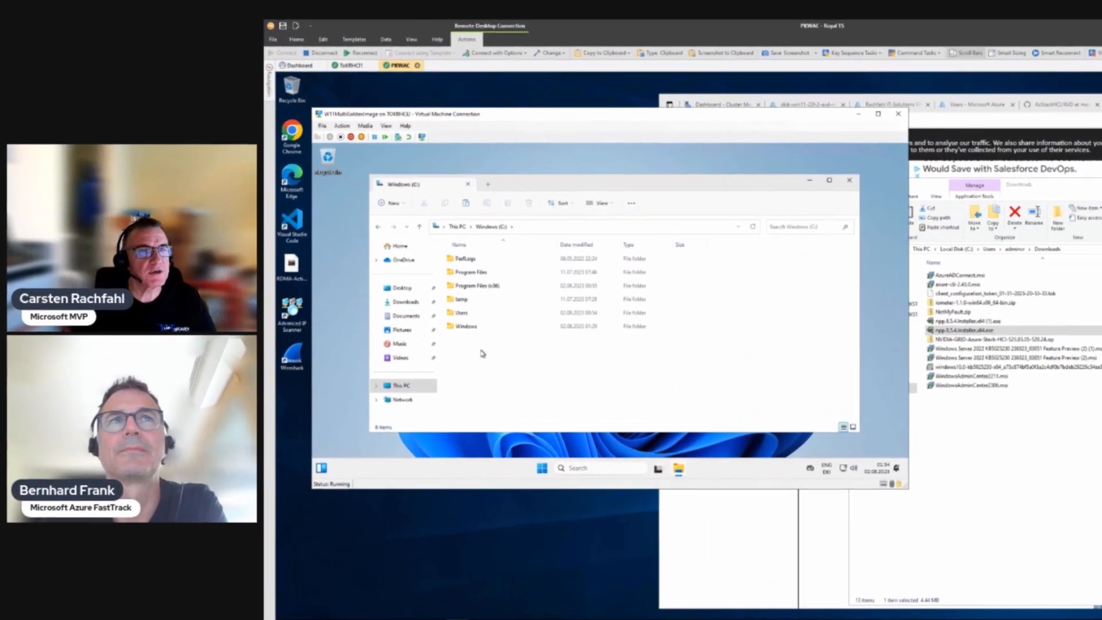
right_click(384, 331)
click(499, 313)
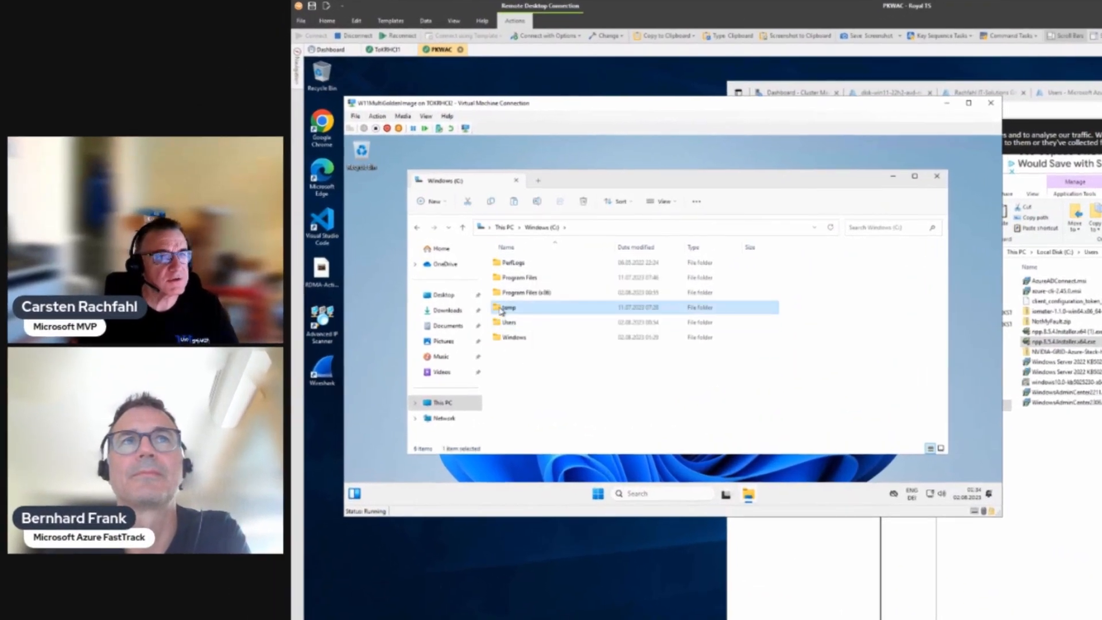
double_click(502, 309)
key(ctrl+v)
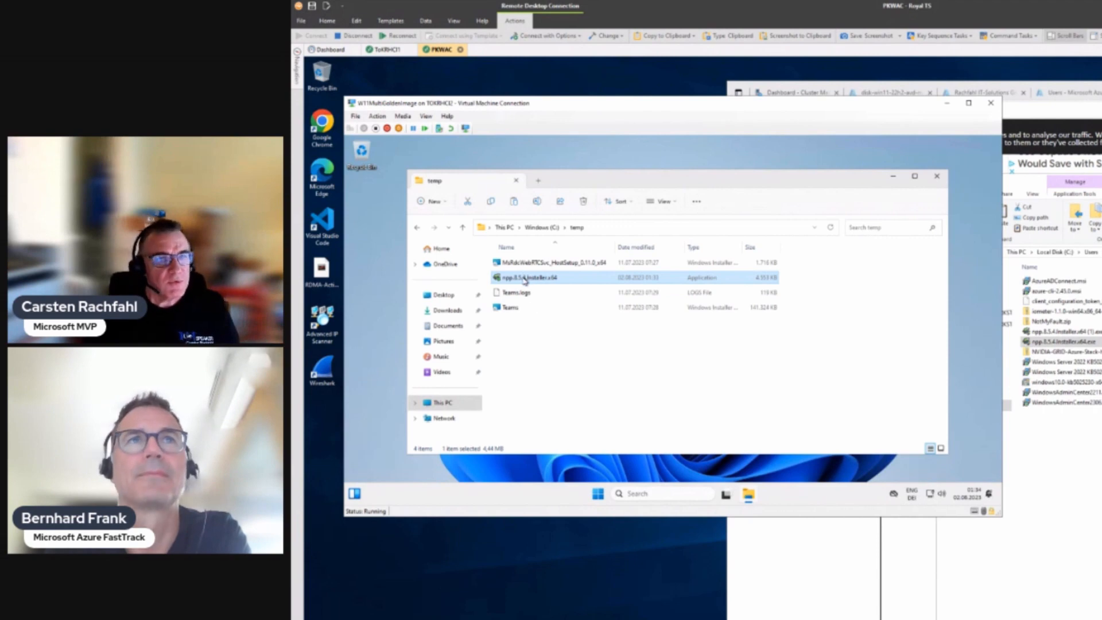
Step: Launch the Notepad++ installer and choose Deutsch as its language
mouse_move(524, 280)
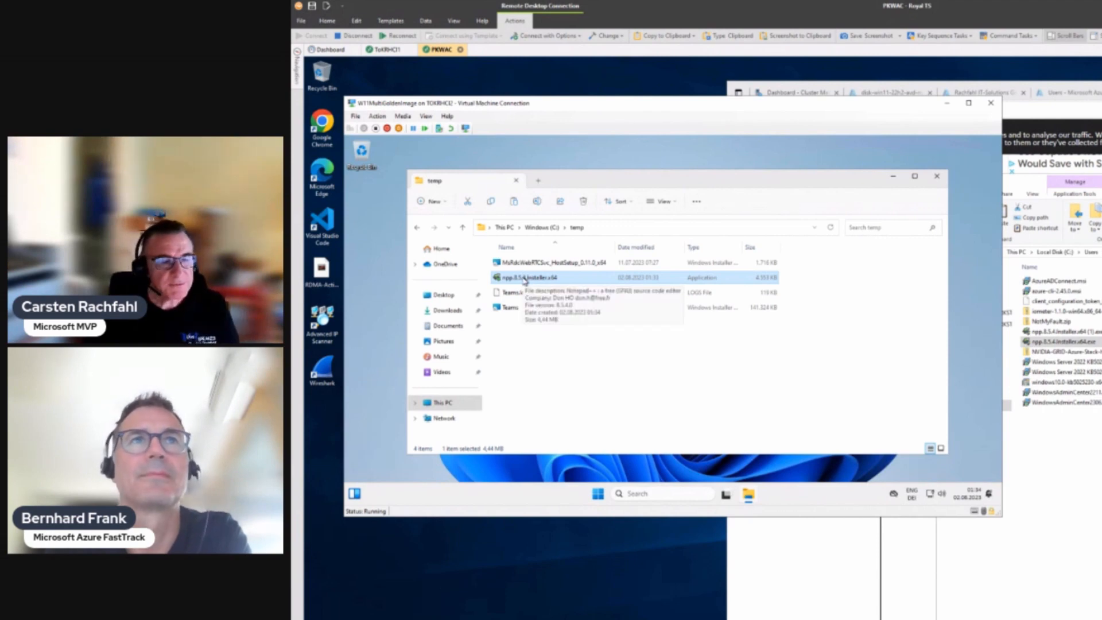
double_click(525, 279)
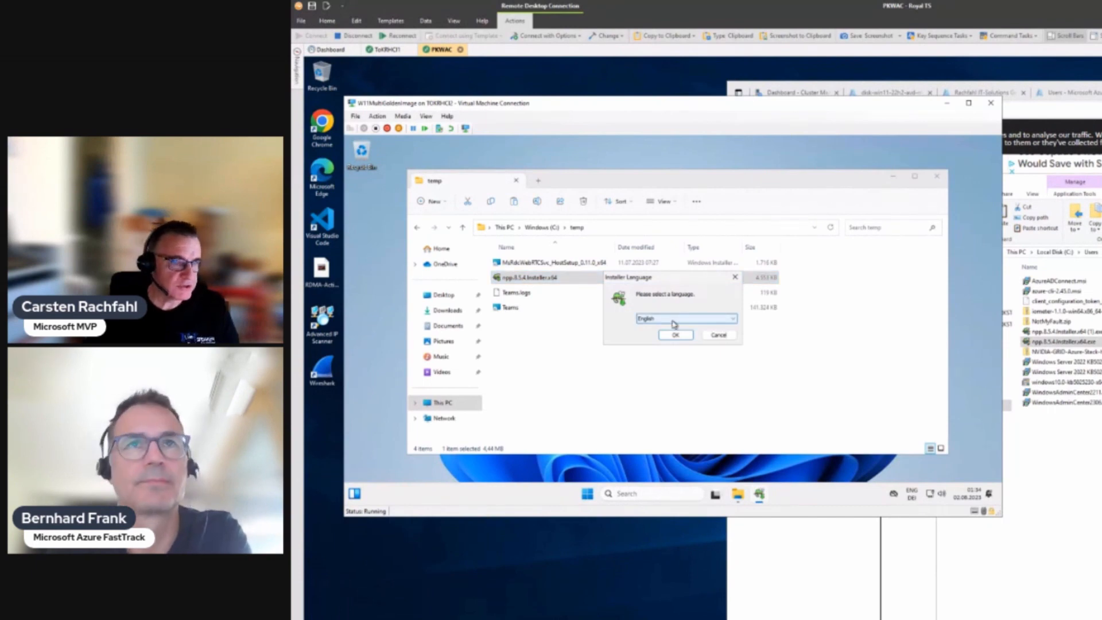
click(673, 320)
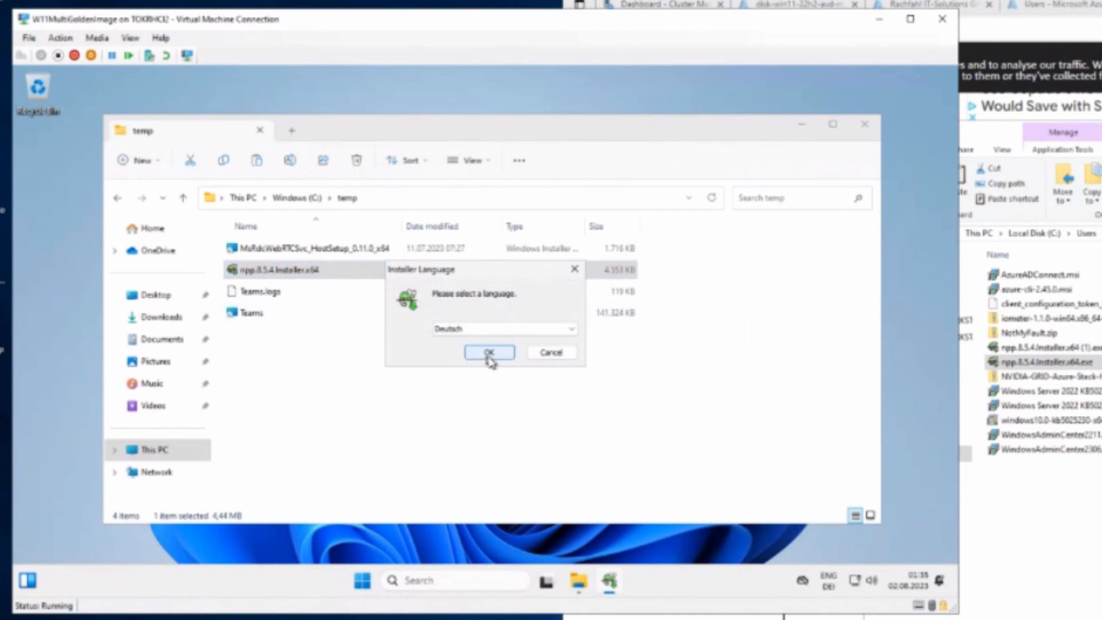
click(490, 357)
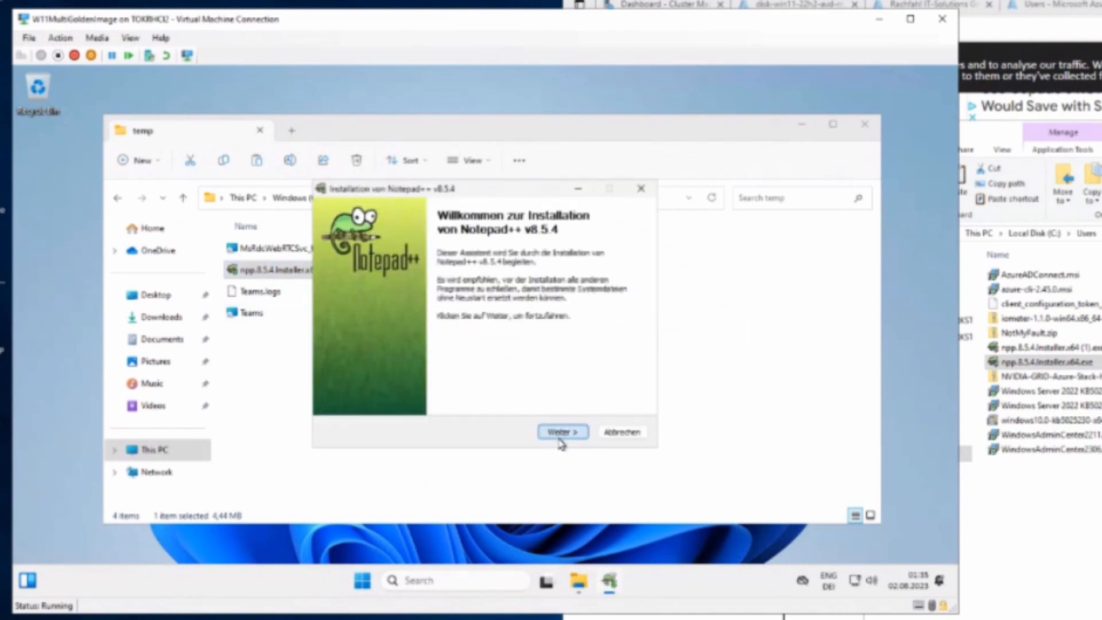
Step: Accept the Notepad++ license, keep the default folder, and pick the Minimalist installation type
click(560, 432)
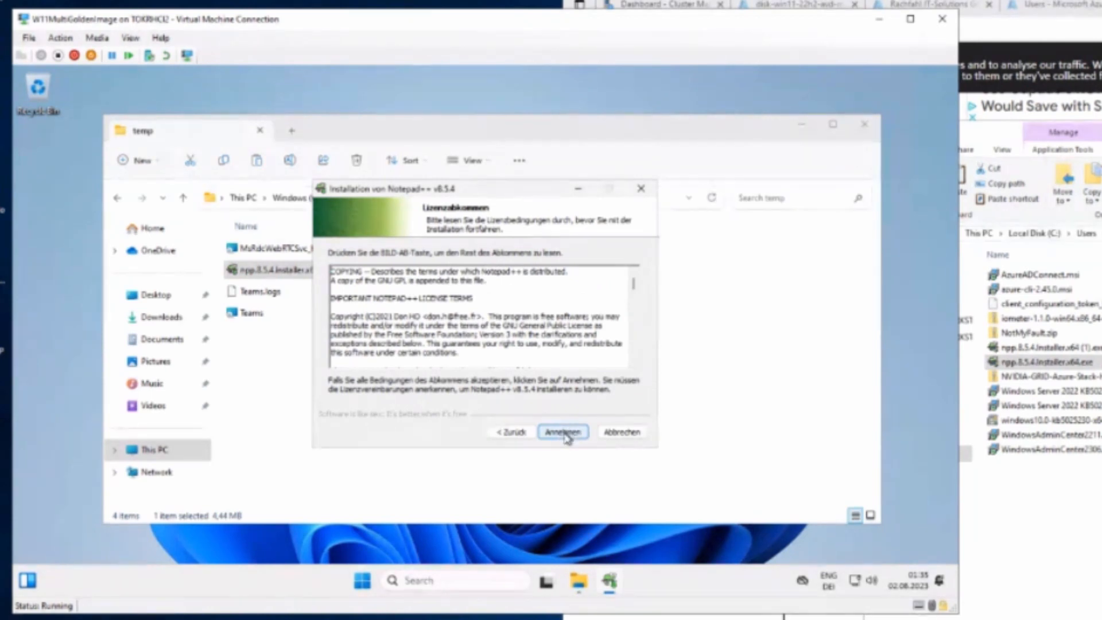
click(561, 434)
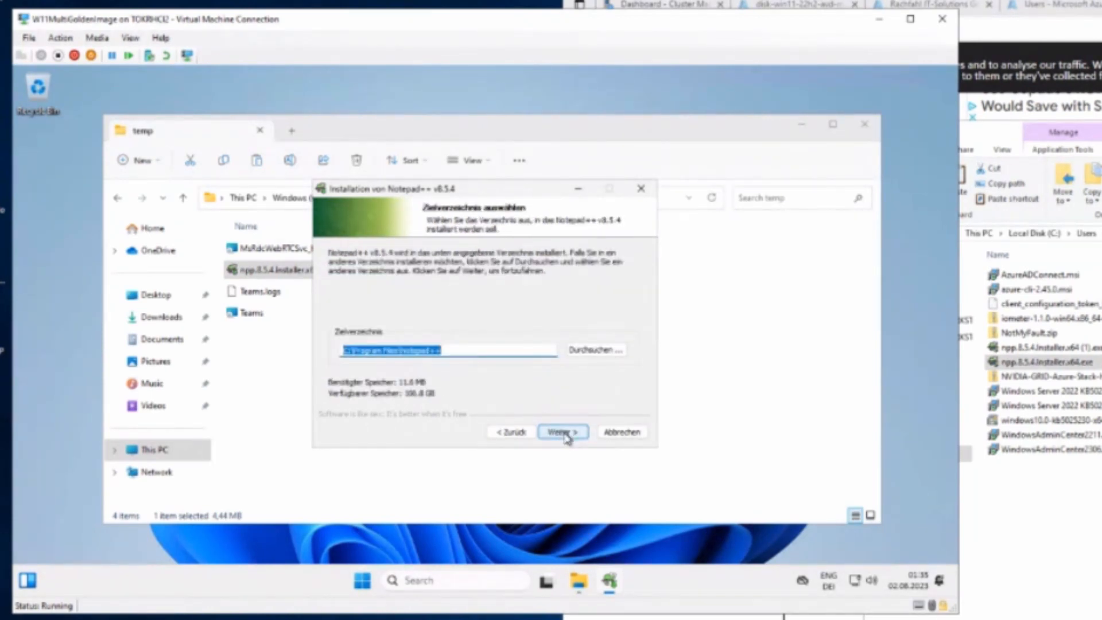
click(562, 433)
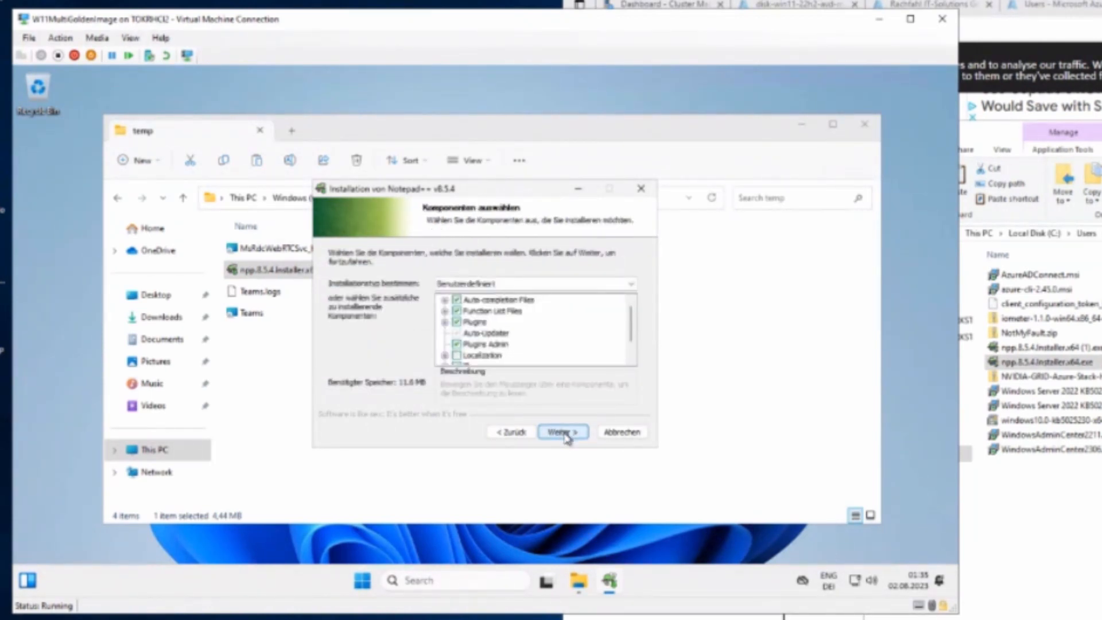
click(618, 285)
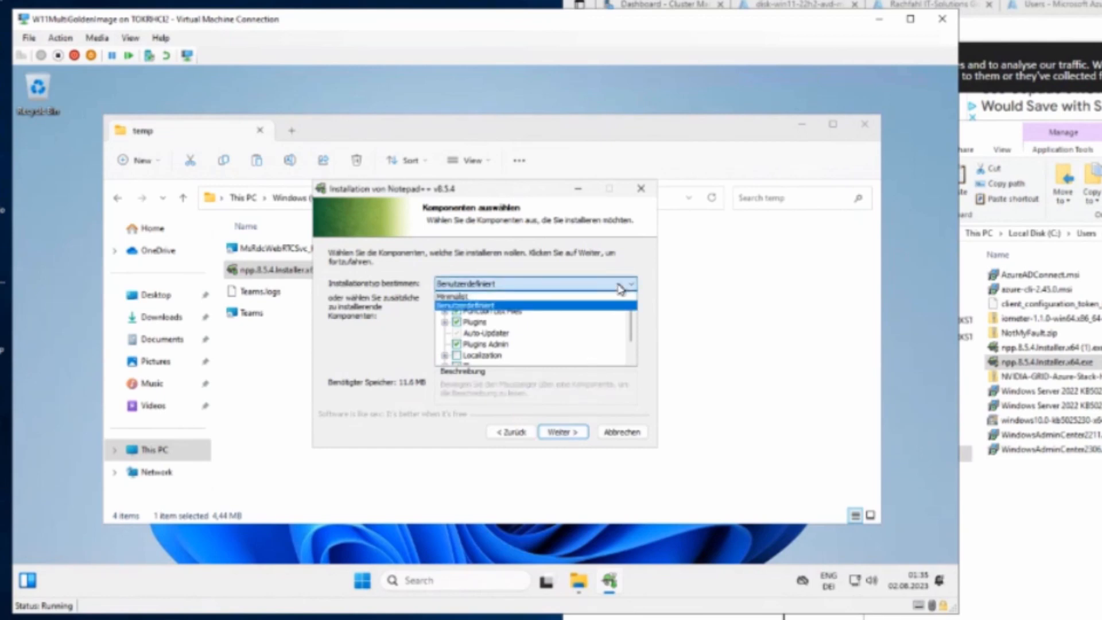
click(613, 296)
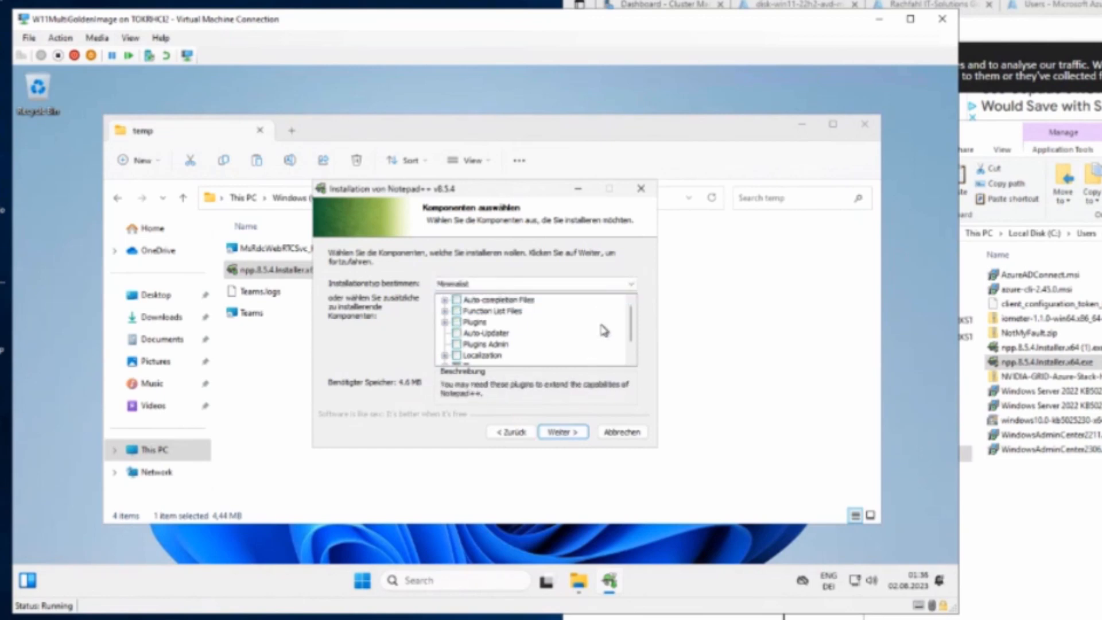
scroll(603, 331, down, 1)
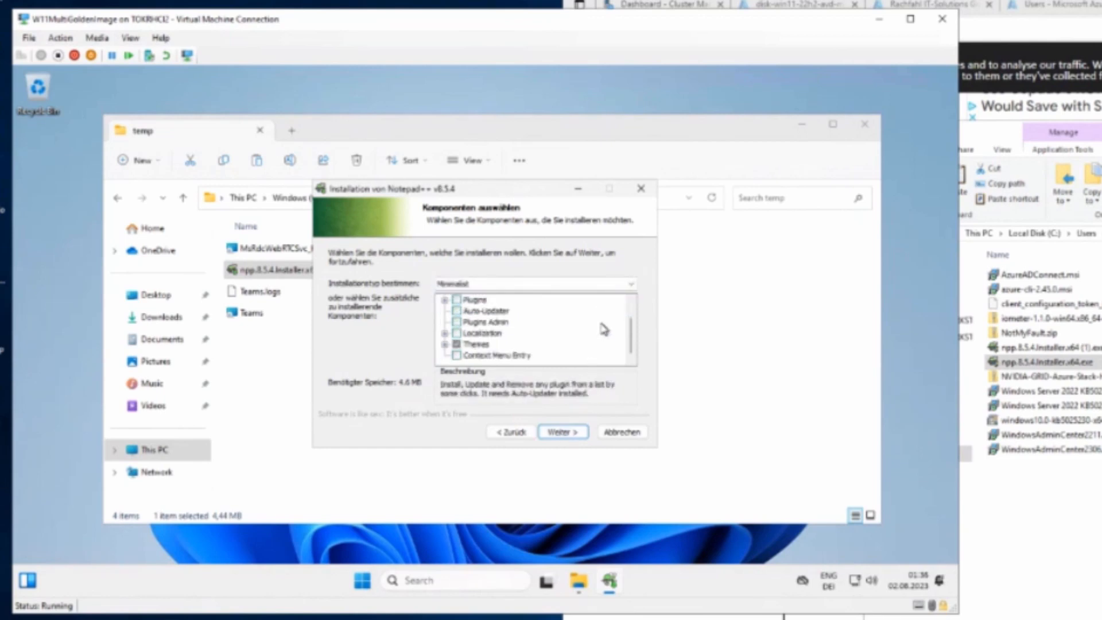
click(562, 432)
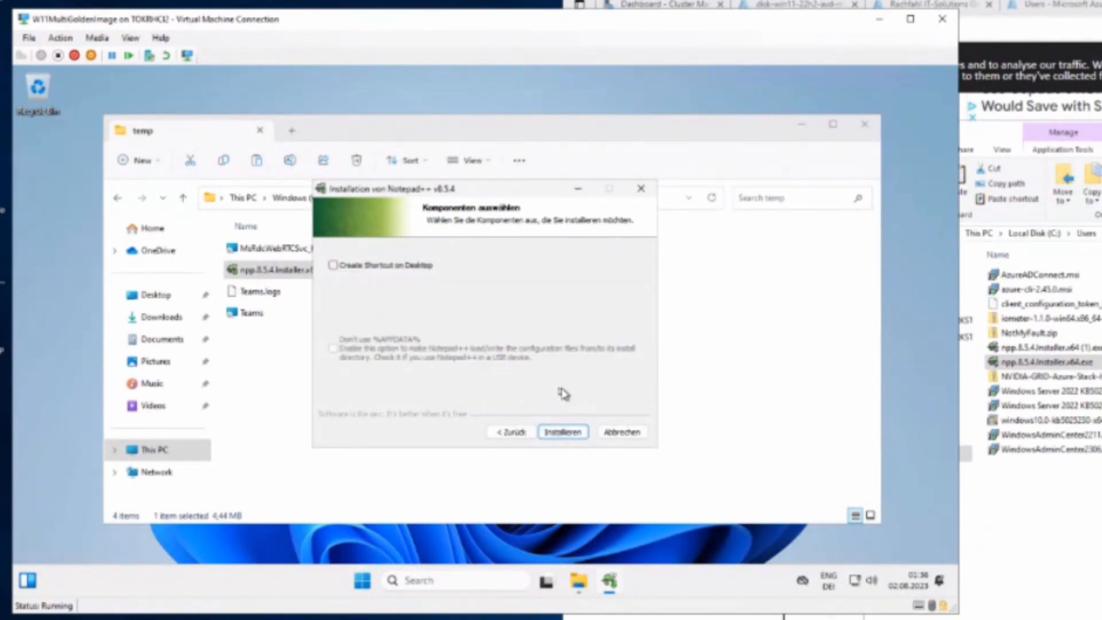
Step: Add a desktop shortcut, install Notepad++, and finish without launching it
click(356, 266)
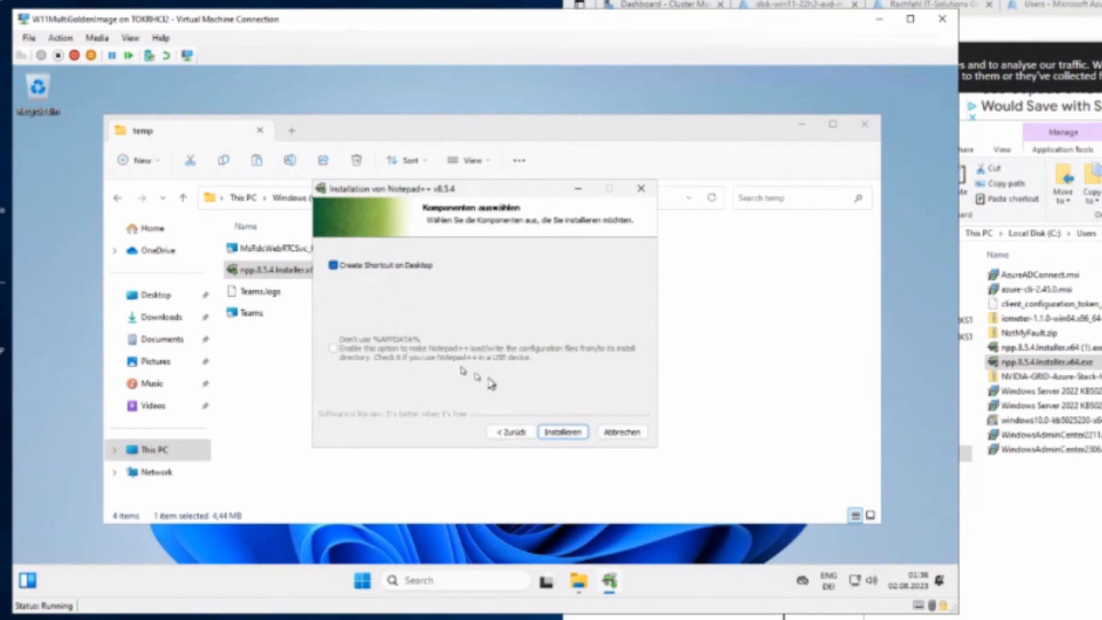
click(573, 434)
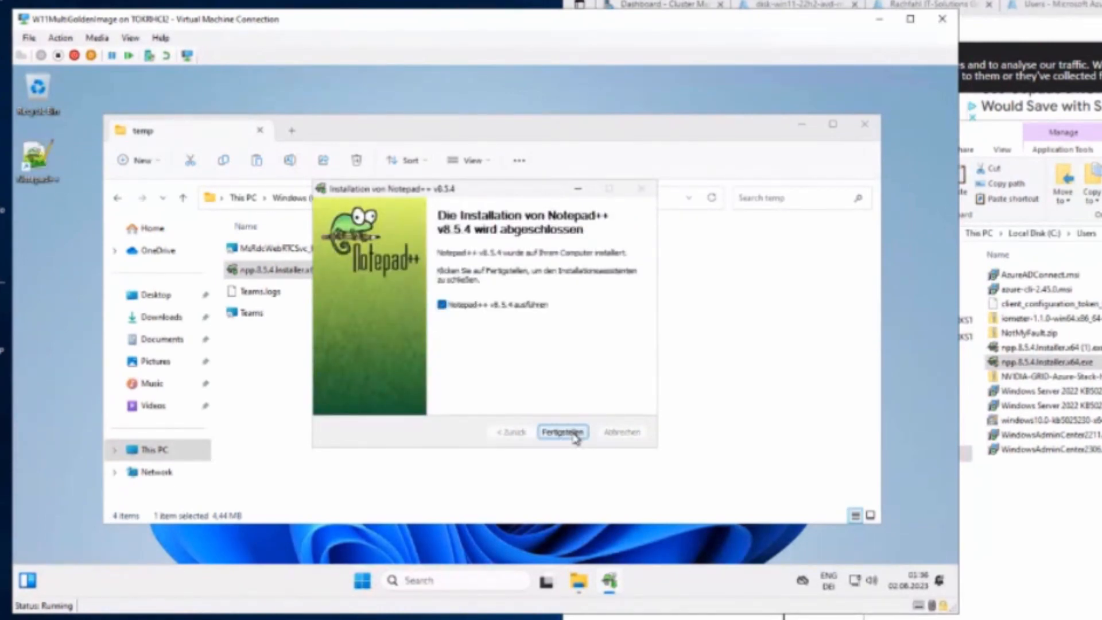
click(575, 435)
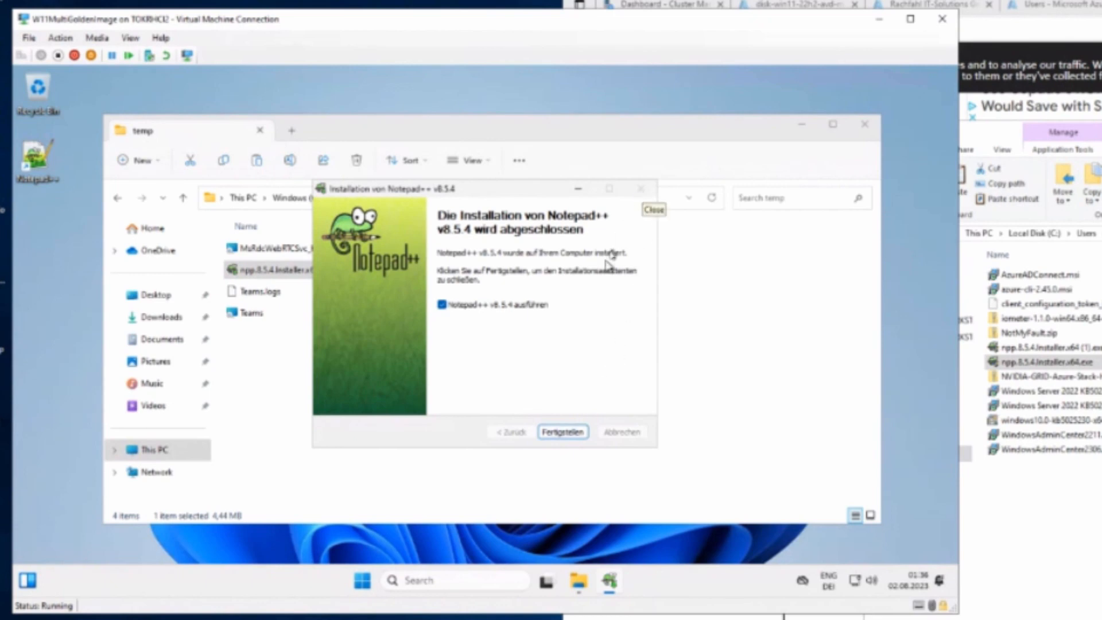
click(462, 315)
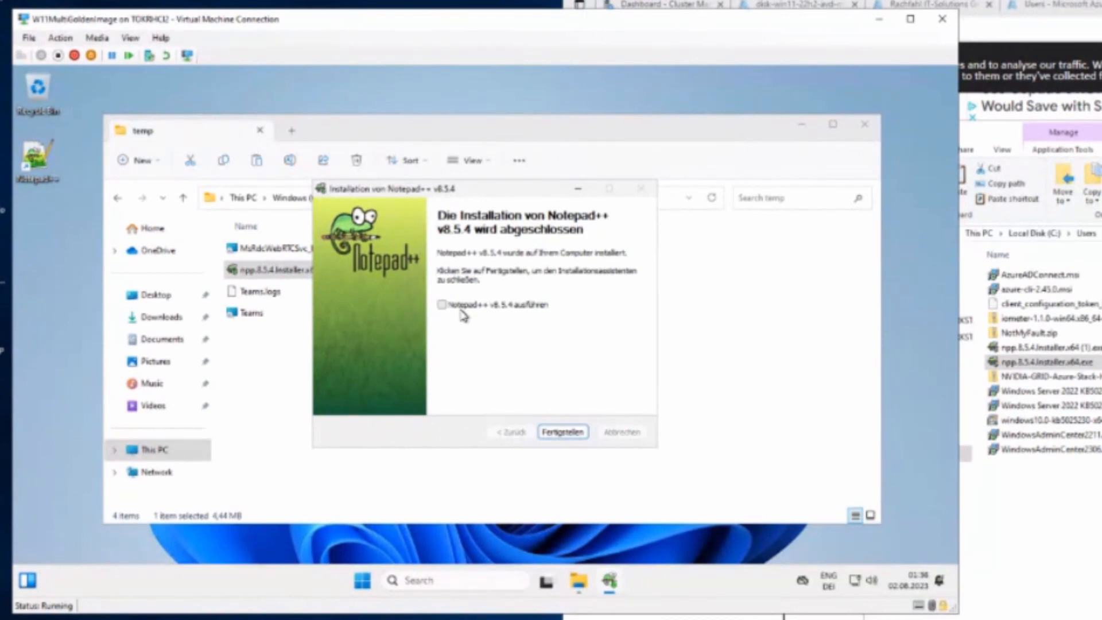
click(550, 433)
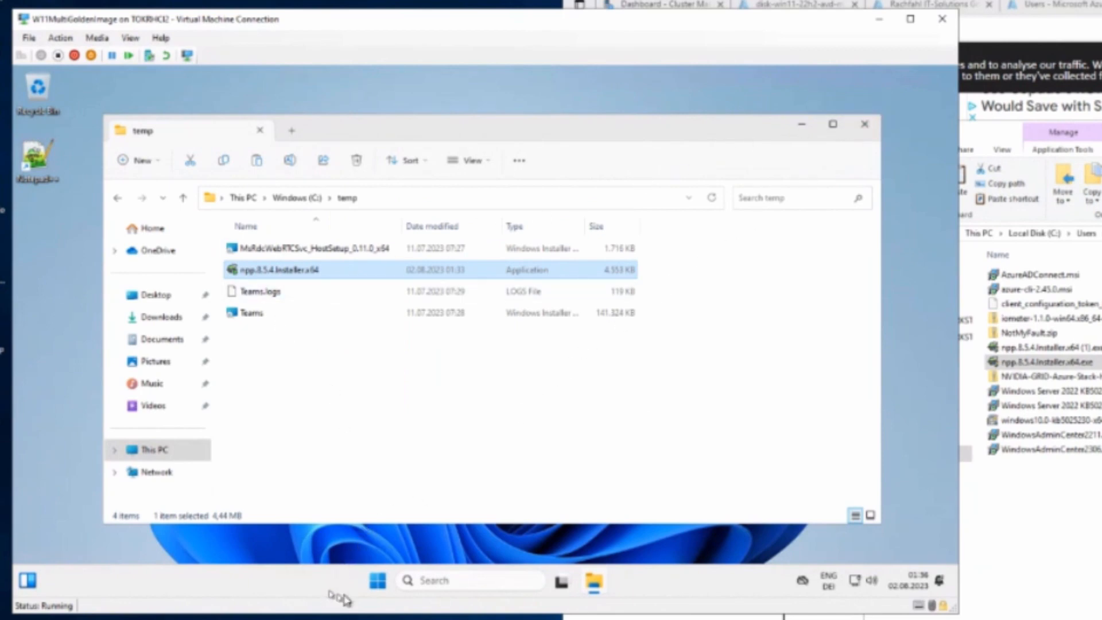
Step: Open Terminal (Admin) in the VM and run 'cd \' and 'dir' to list C:\
right_click(378, 584)
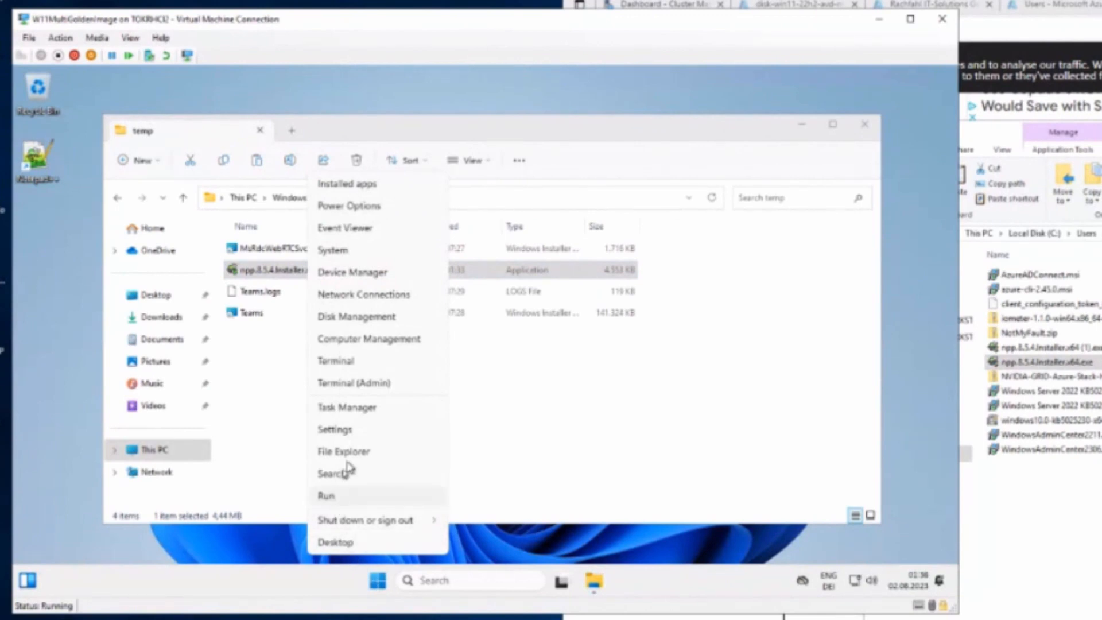
click(370, 389)
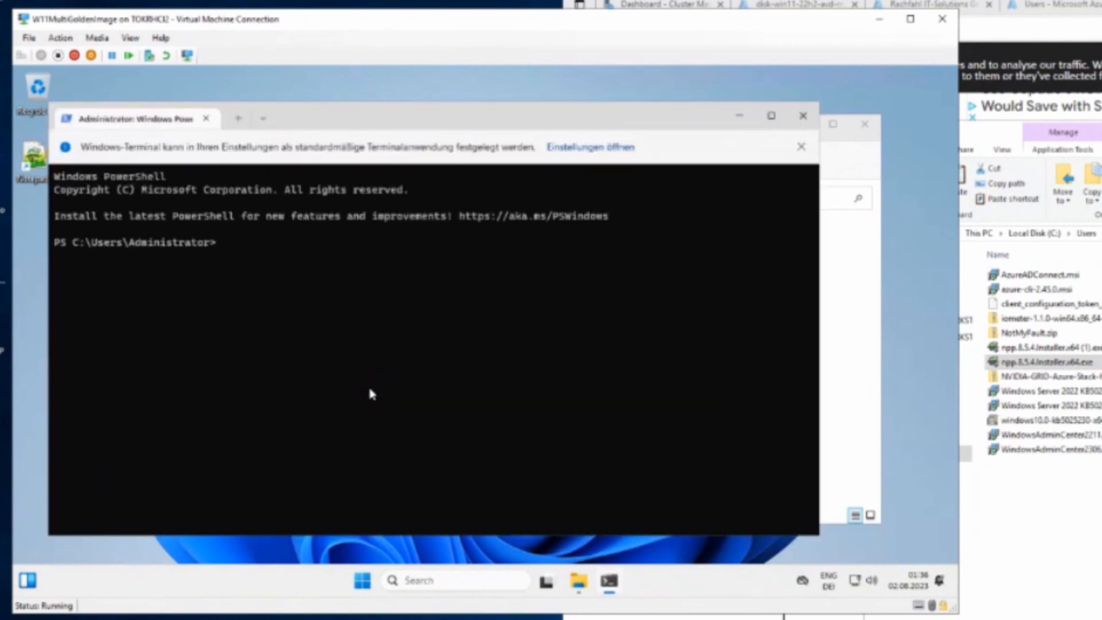
text(cd \)
key(Return)
text(dir)
key(Return)
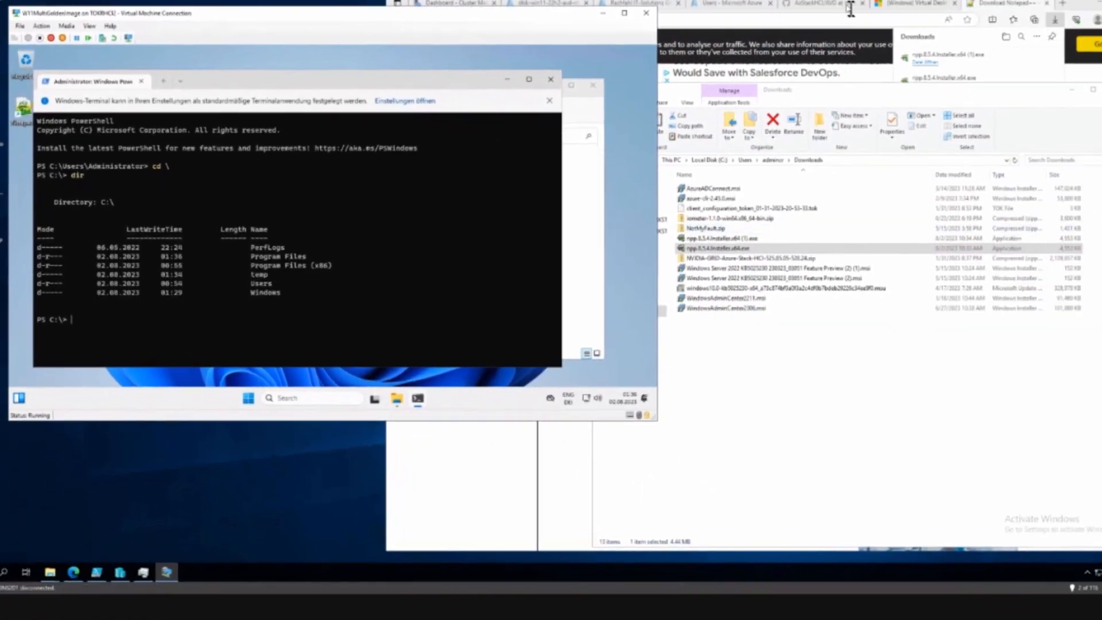
Step: Copy the sysprep /oobe /generalize /shutdown /mode:vm command from the GitHub guide into the VM's PowerShell
click(1087, 4)
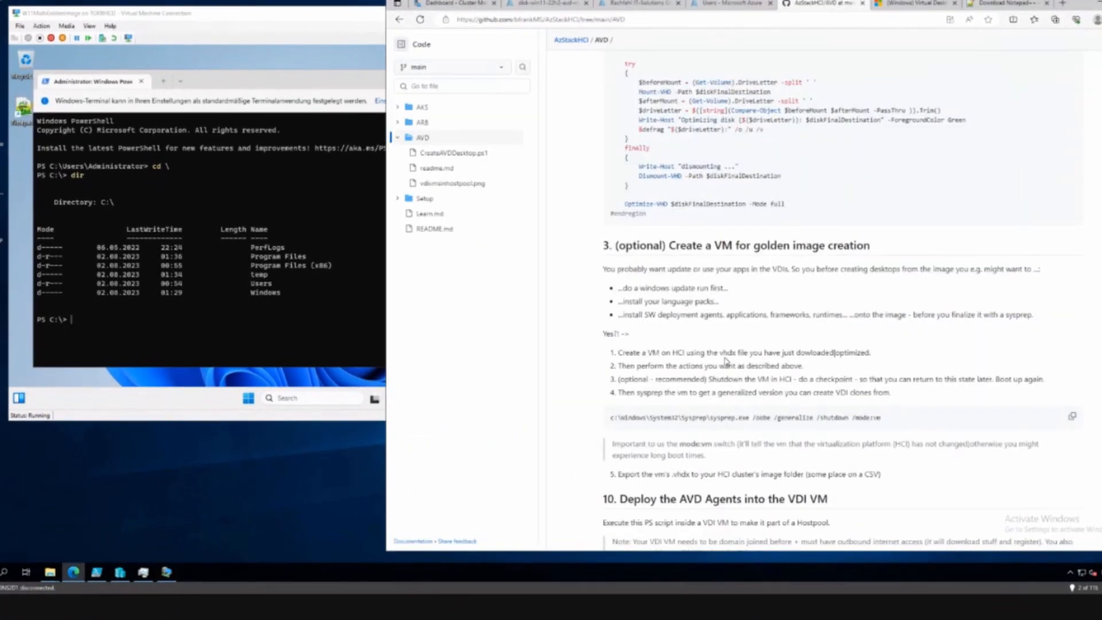
scroll(725, 361, down, 3)
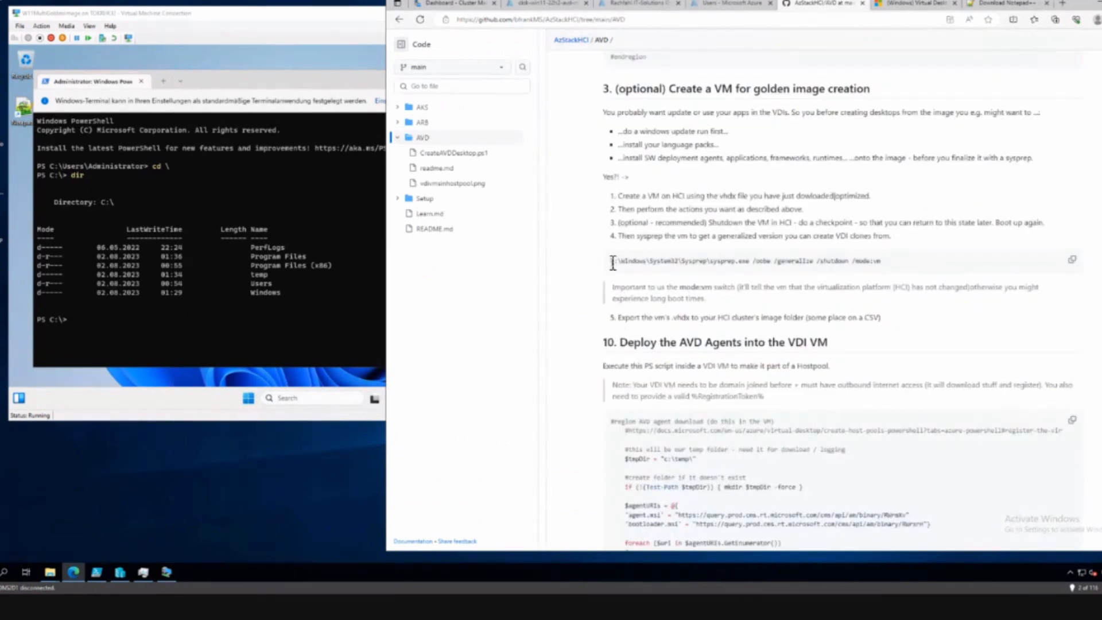
drag(879, 260, 755, 261)
click(892, 262)
click(1074, 262)
click(235, 317)
key(ctrl+v)
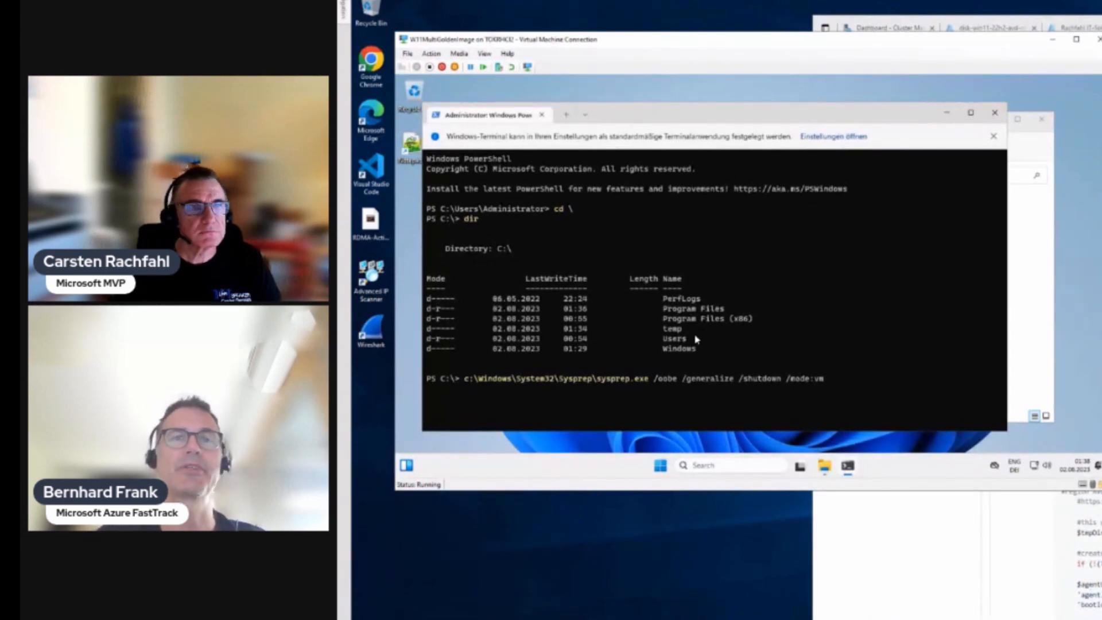
Step: Close the 'Windows-Terminal kann…' info bar above the prompt
click(994, 140)
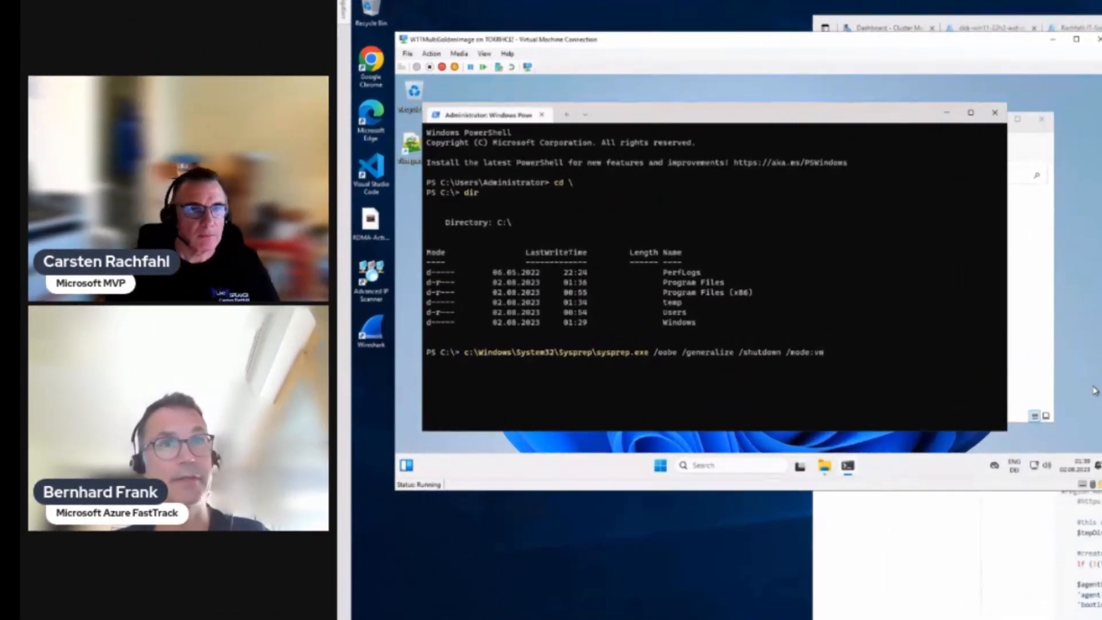
Step: Run the sysprep generalize command and watch its progress window until the VM shuts down
key(Return)
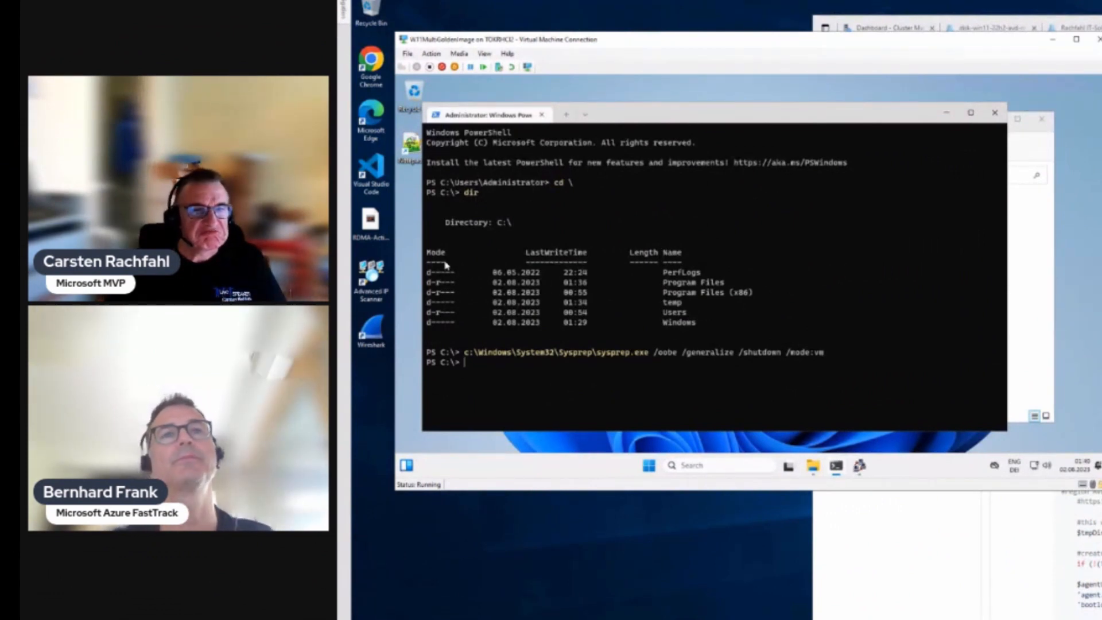
click(859, 467)
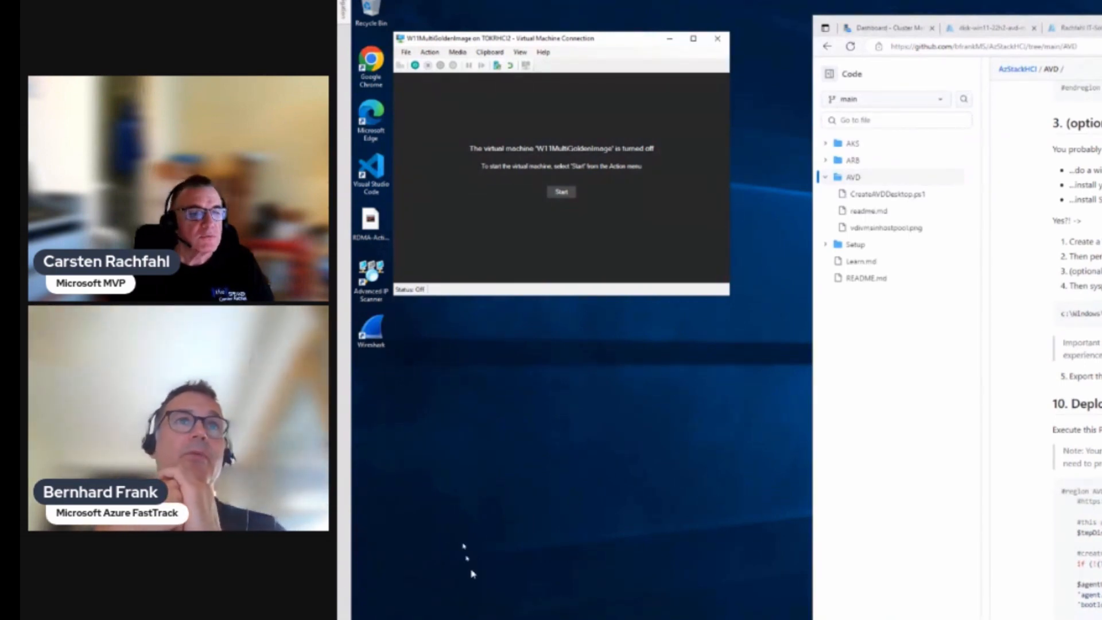
Step: Confirm W11MultiGoldenImage shows Off with its 02.08.2023 10:31:45 checkpoint, and view its actions
click(461, 618)
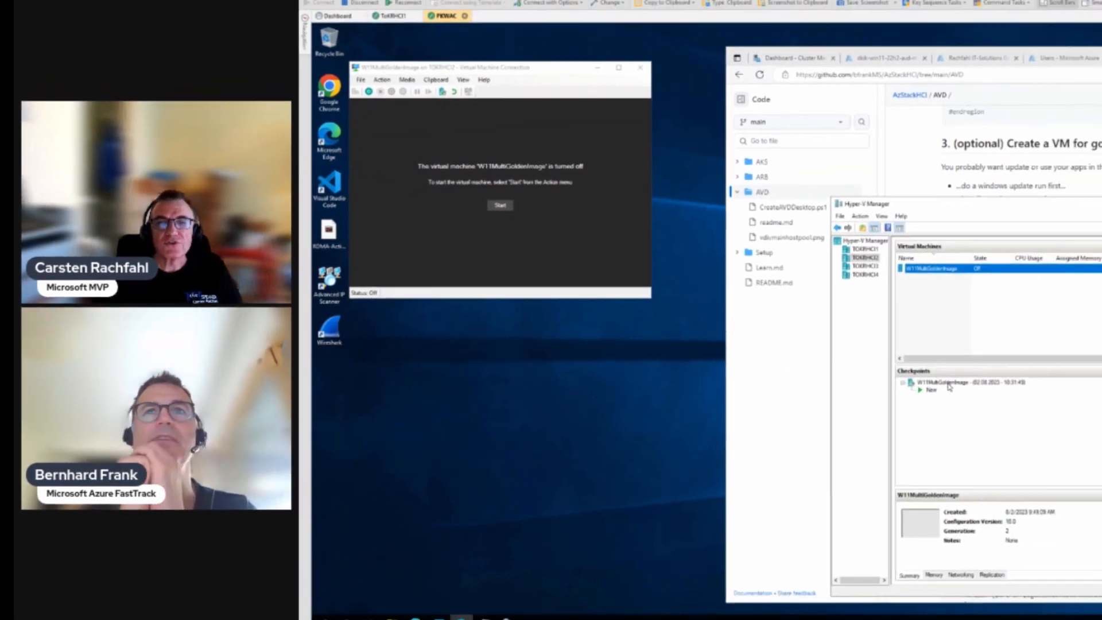
click(948, 384)
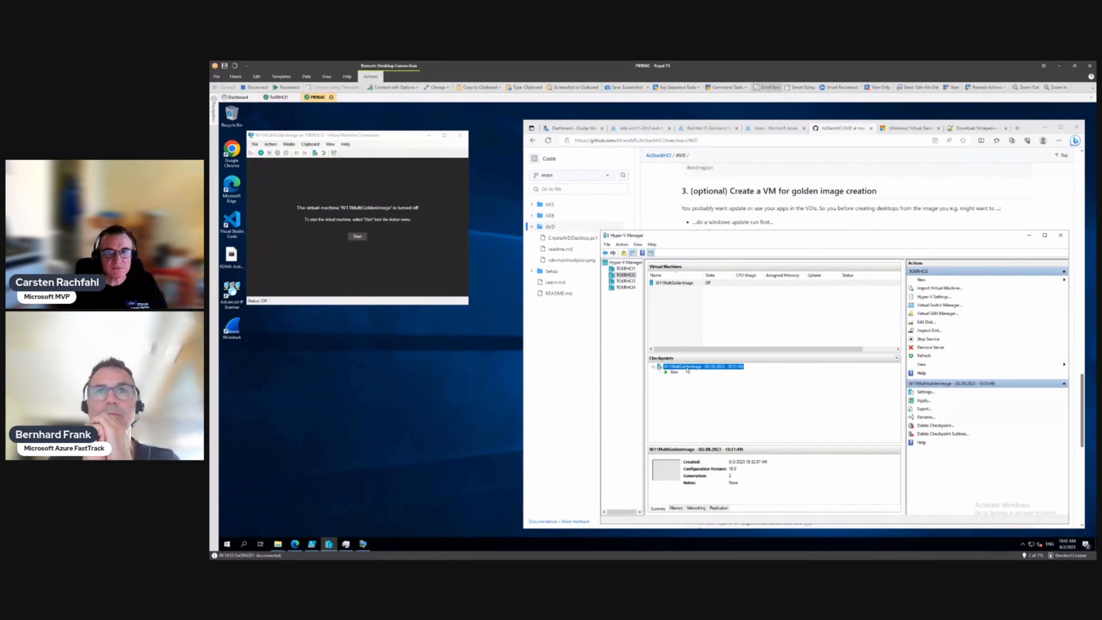
click(667, 283)
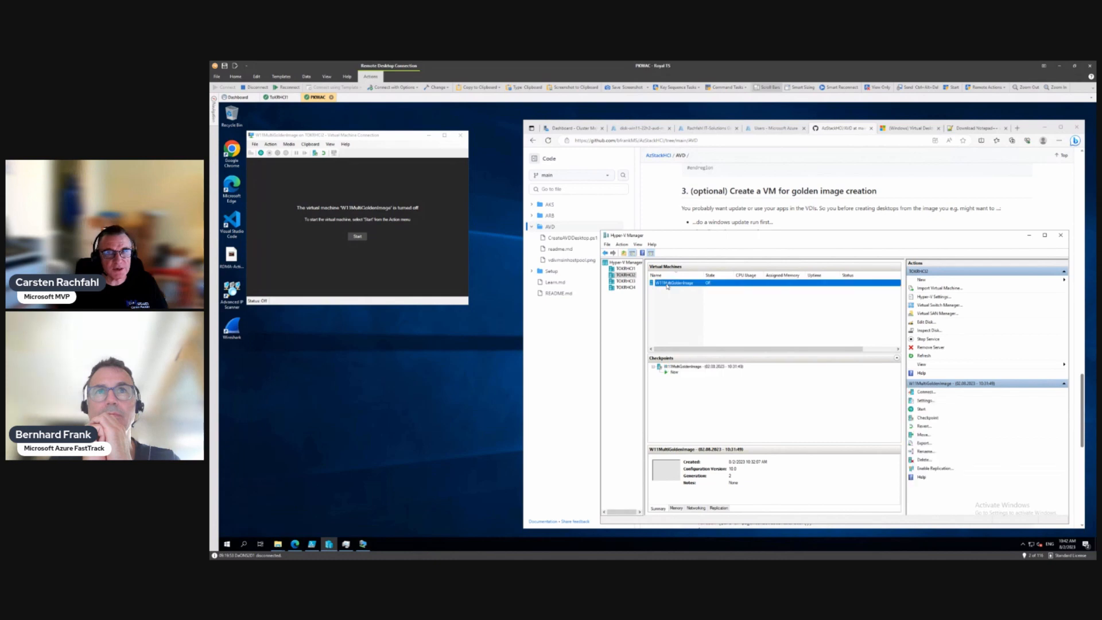
right_click(668, 284)
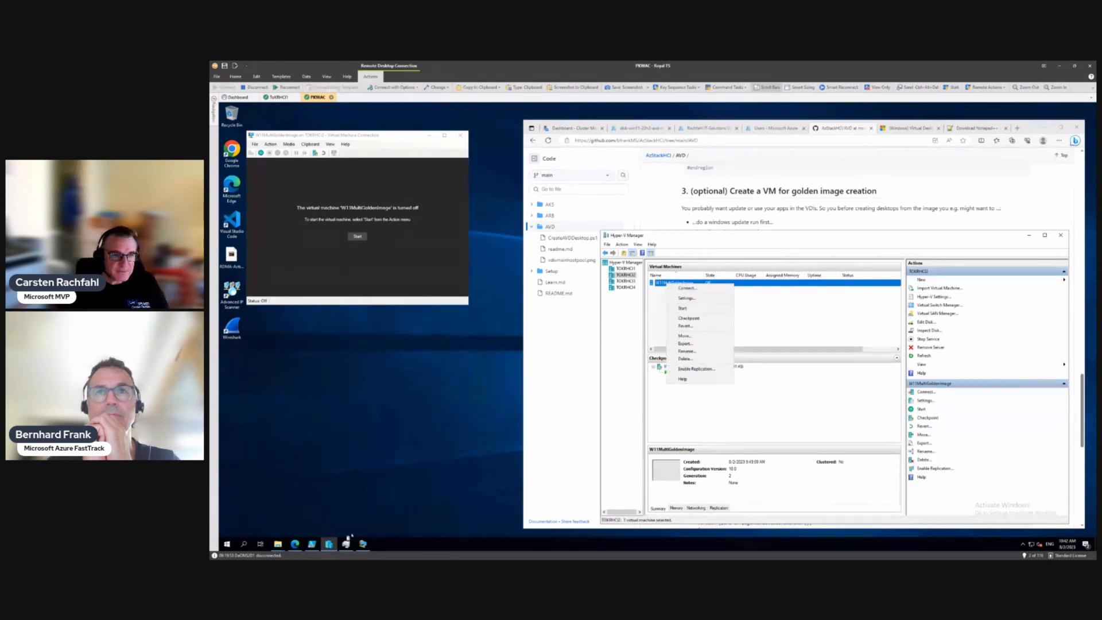
click(278, 544)
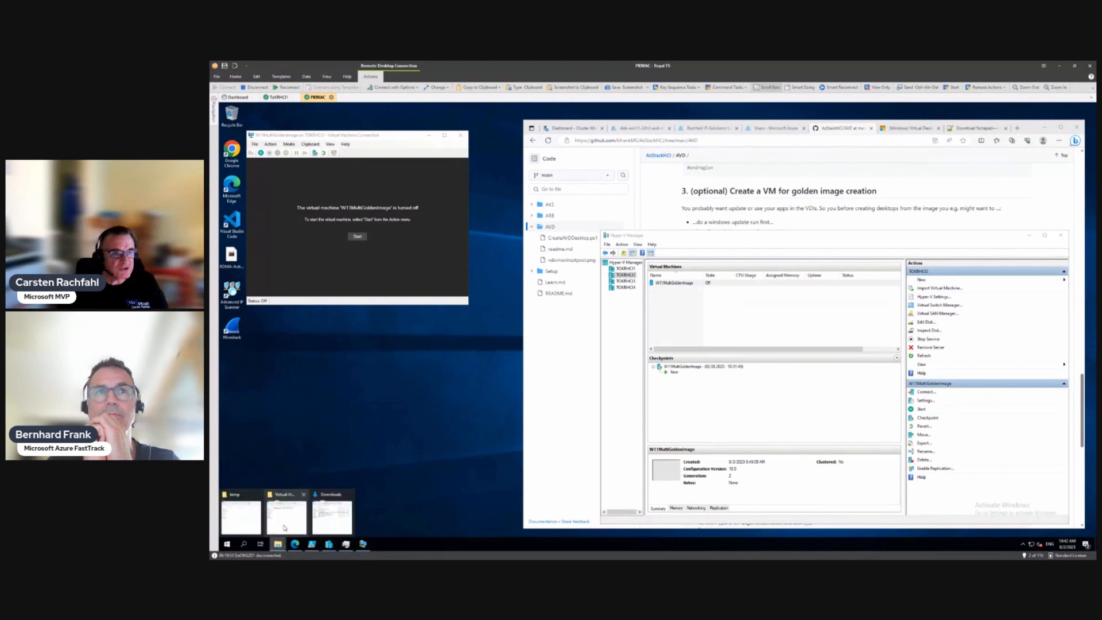
Step: Show the Virtual Hard Disks Explorer window and widen the Name column to read the VHDX and AVHDX names
click(241, 527)
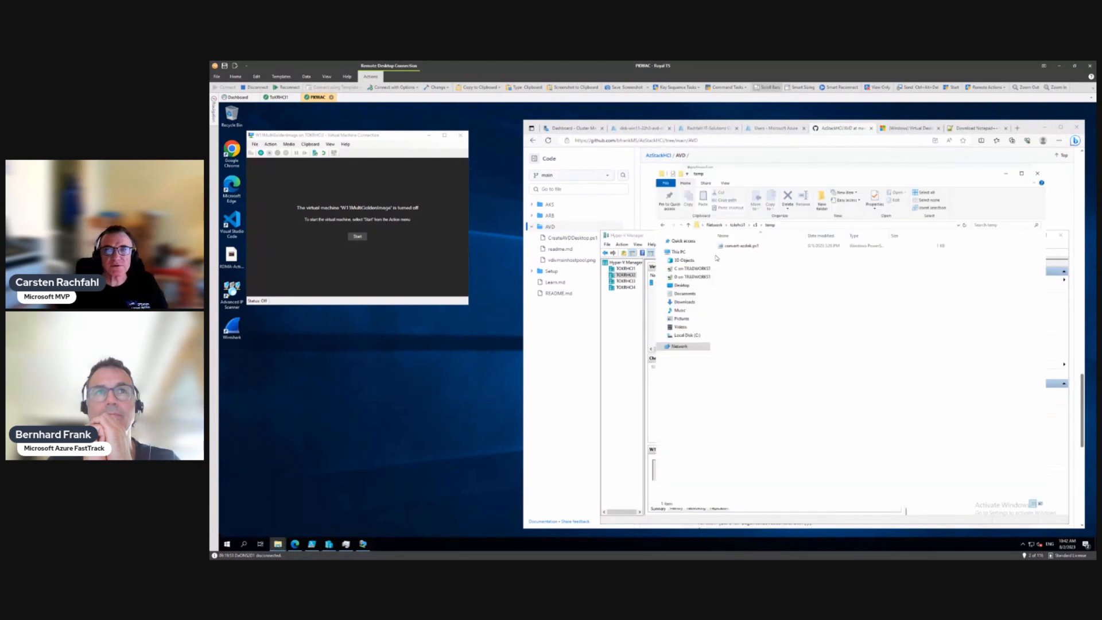
mouse_move(275, 545)
click(302, 511)
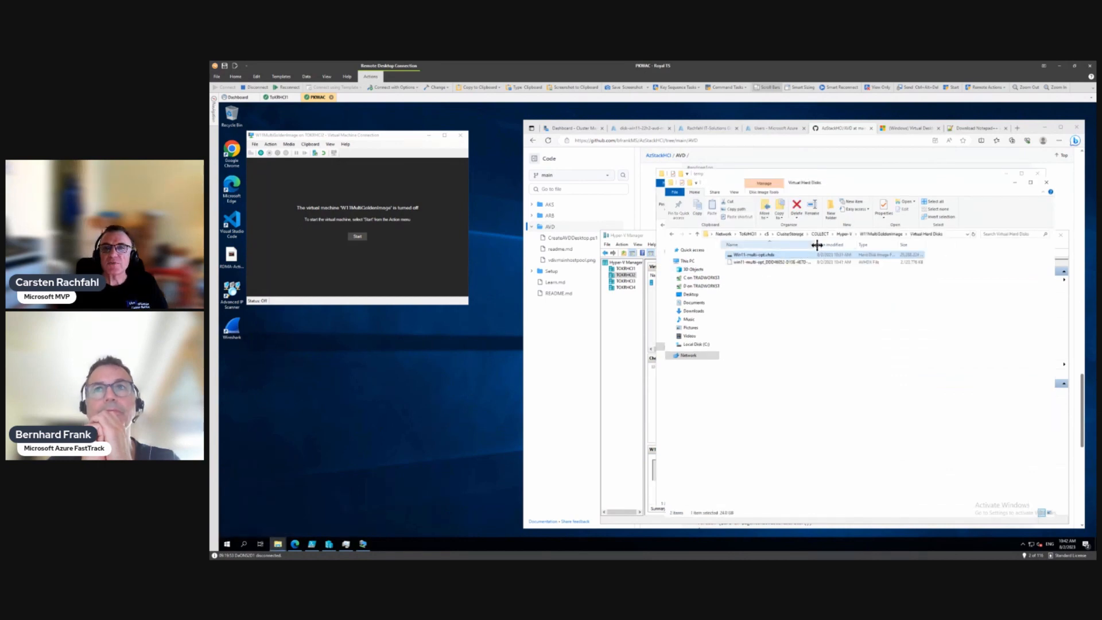
drag(815, 243, 885, 243)
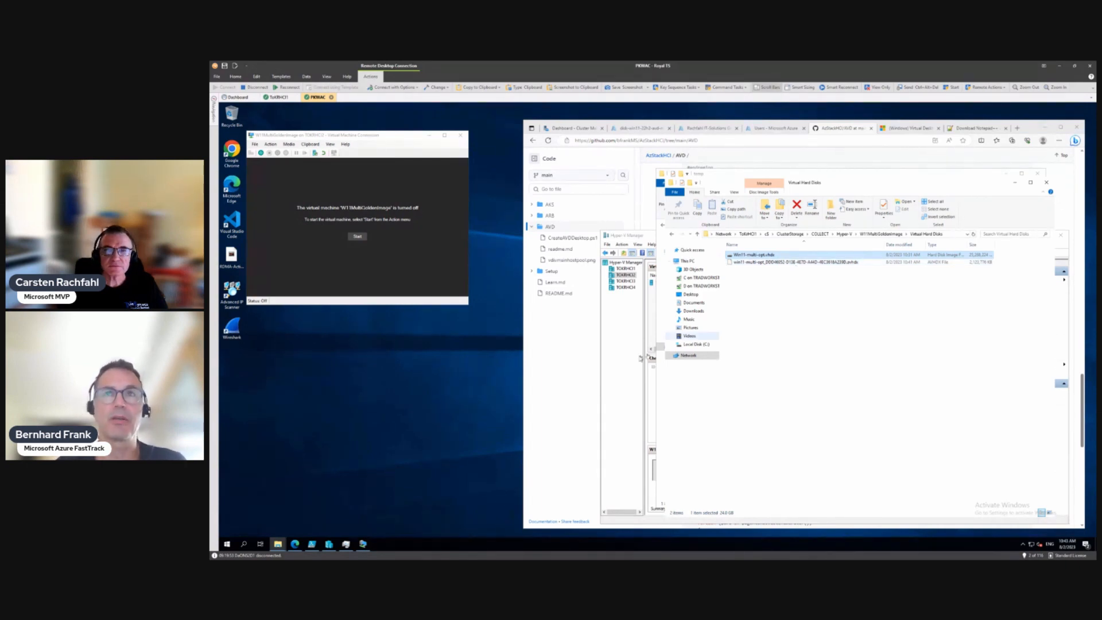
click(655, 328)
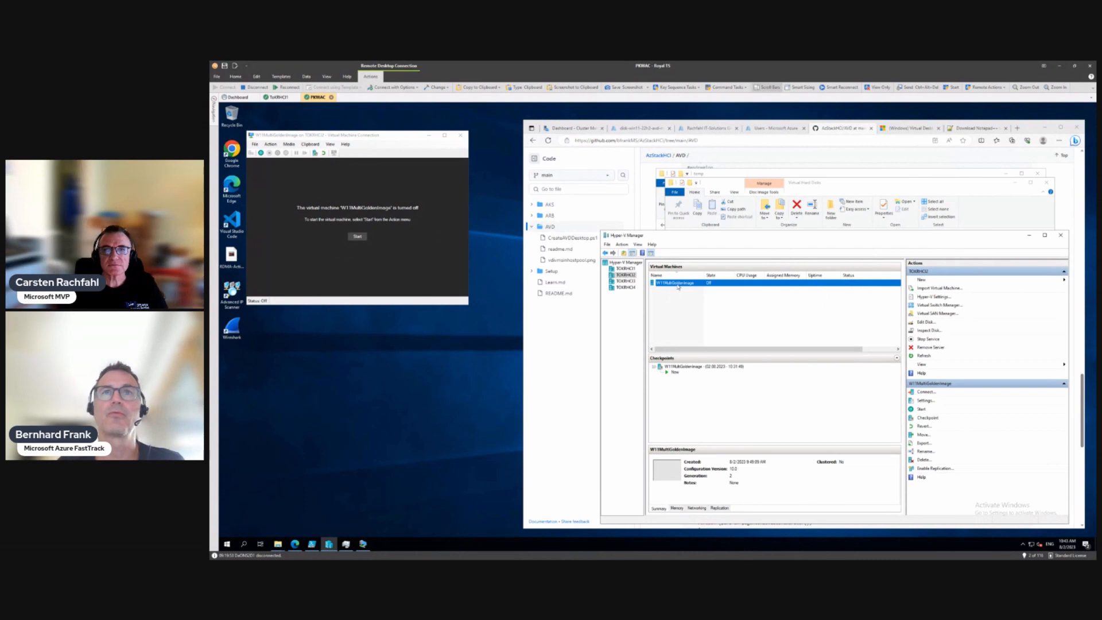
Step: Inspect the context menus of the W11MultiGoldenImage VM, its Now state and its checkpoint
right_click(678, 286)
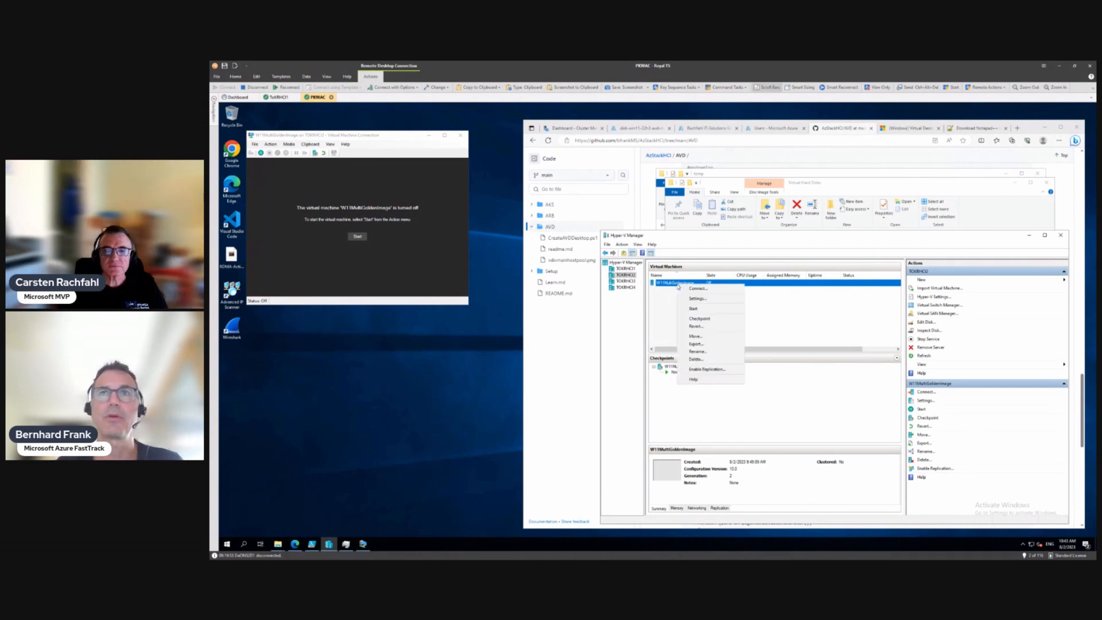
click(645, 327)
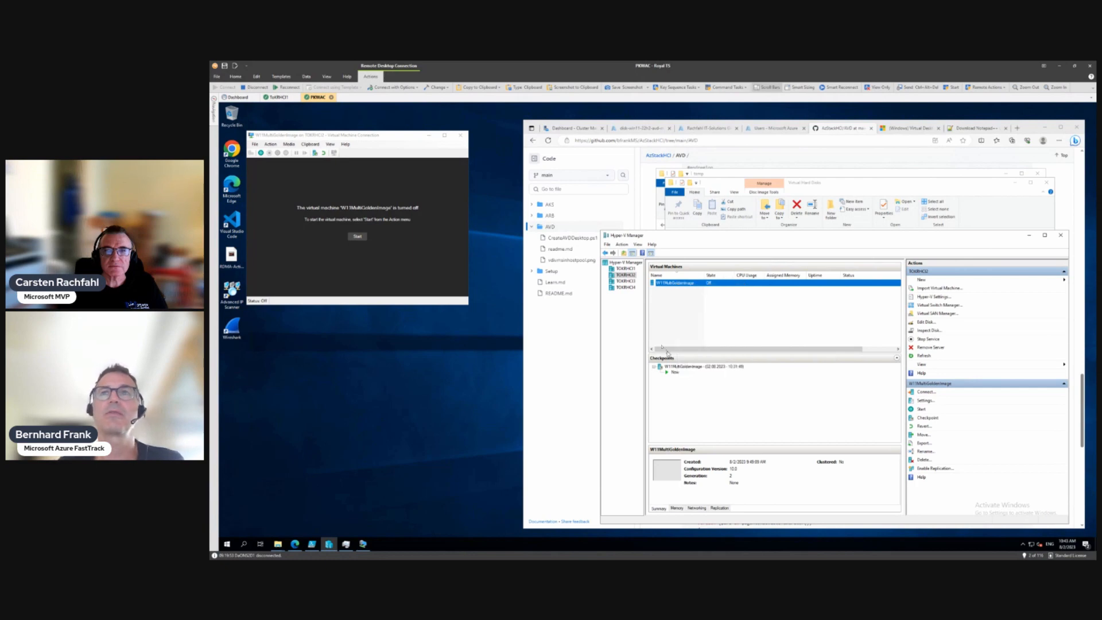
right_click(681, 367)
right_click(674, 373)
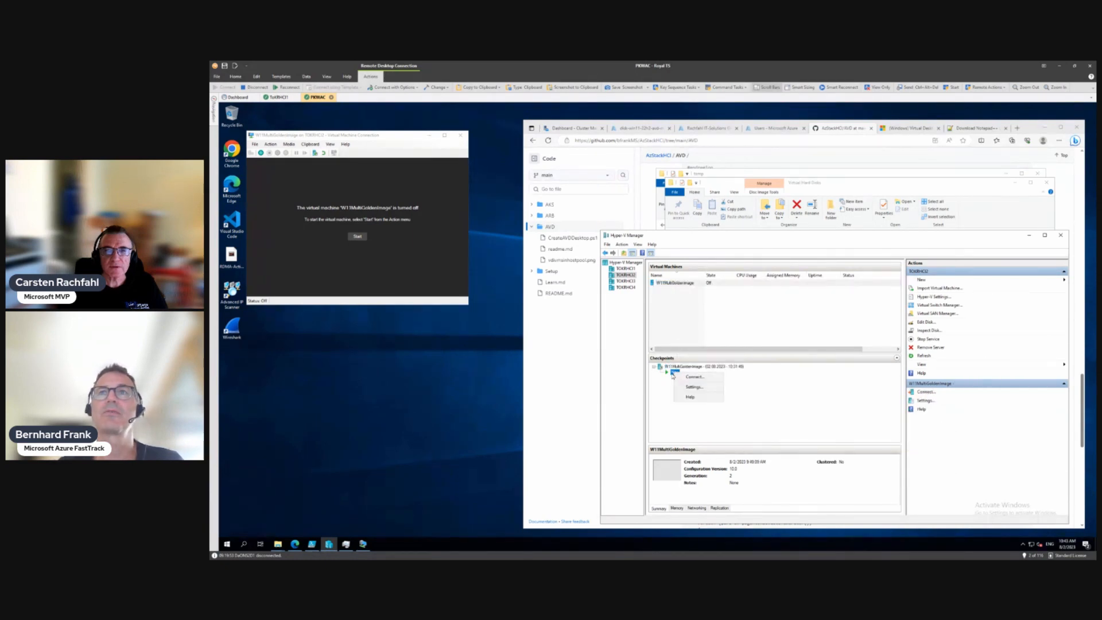
click(673, 373)
right_click(674, 368)
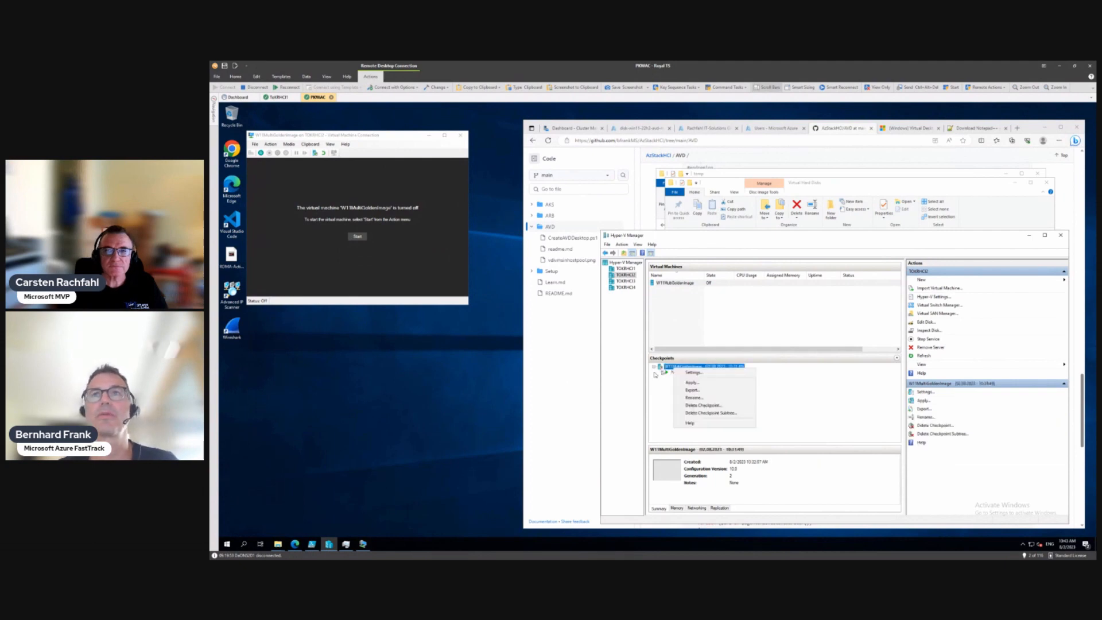
click(646, 376)
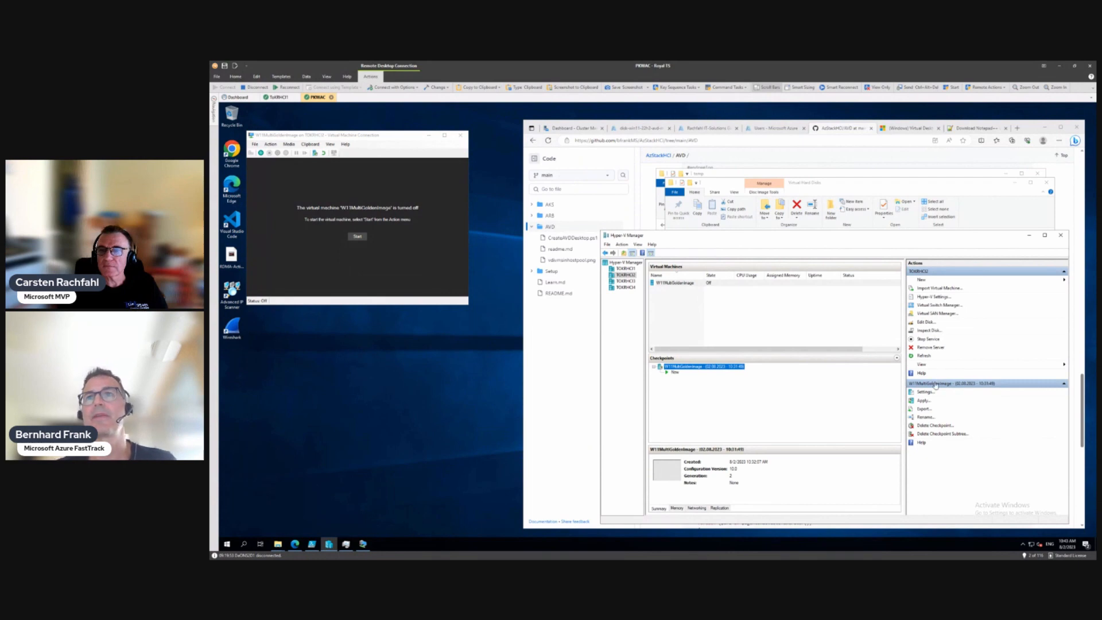
Step: Launch Edit Disk and select the disk file in w11multigoldenimage\Virtual Hard Disks
click(929, 322)
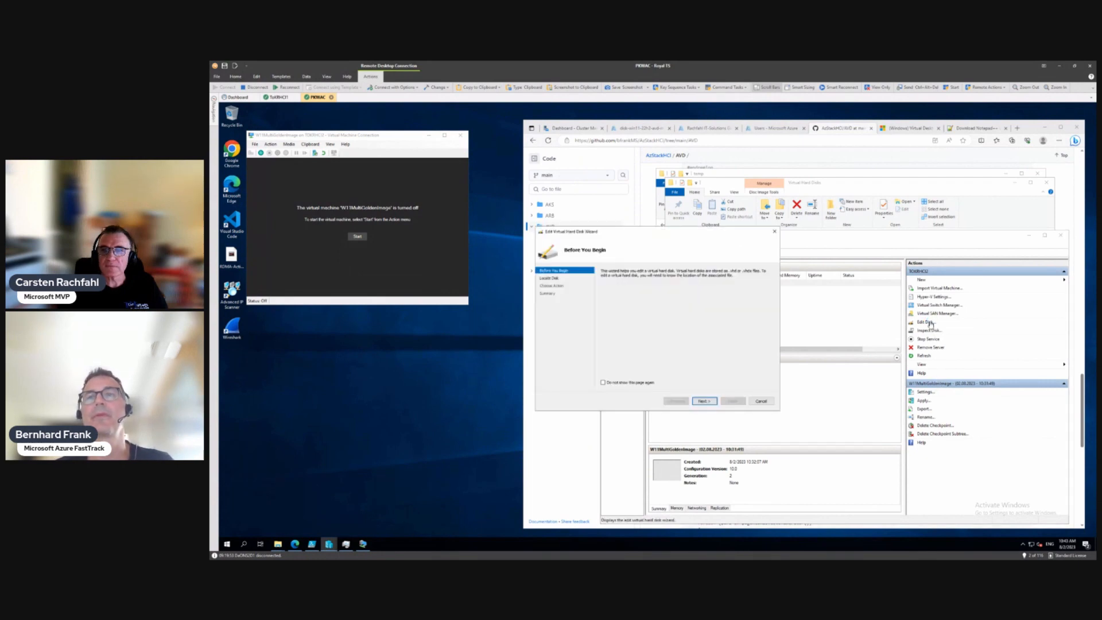
click(705, 401)
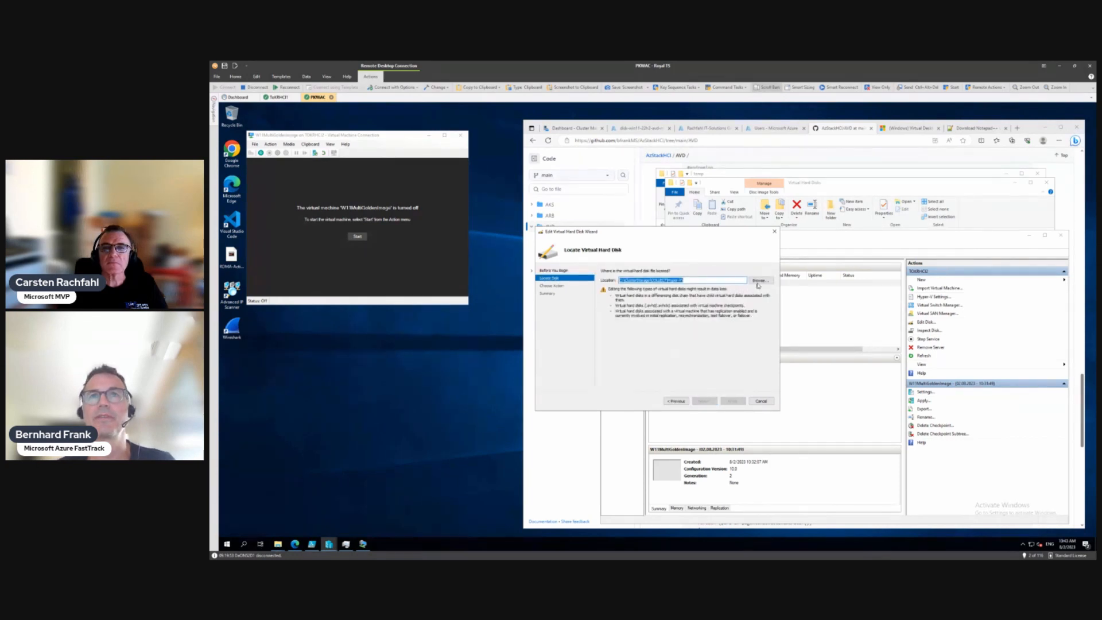
click(759, 281)
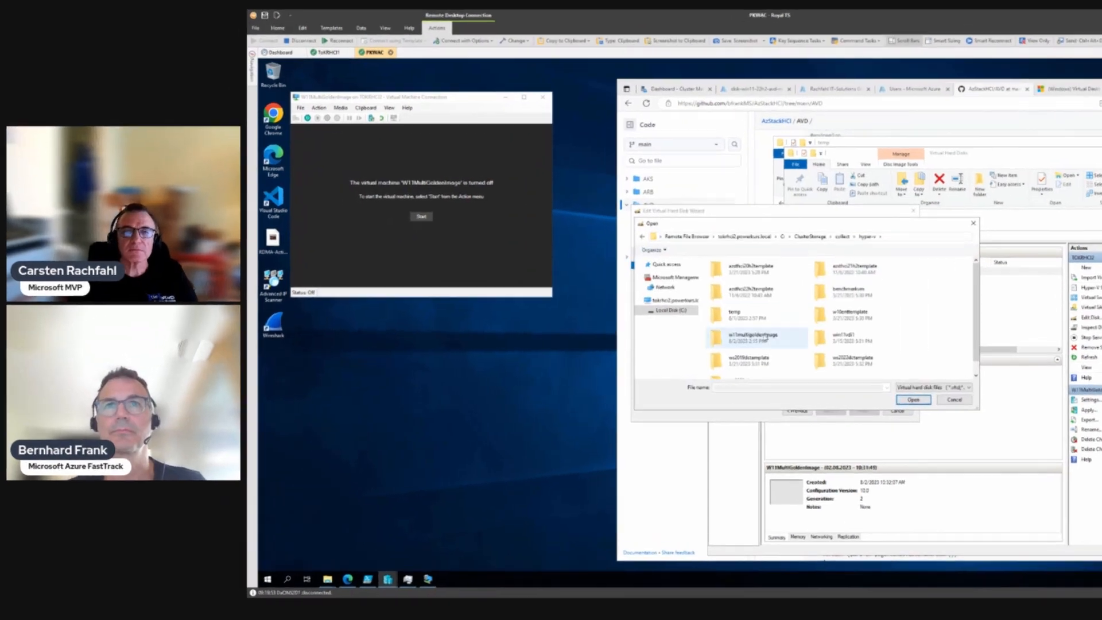
double_click(756, 336)
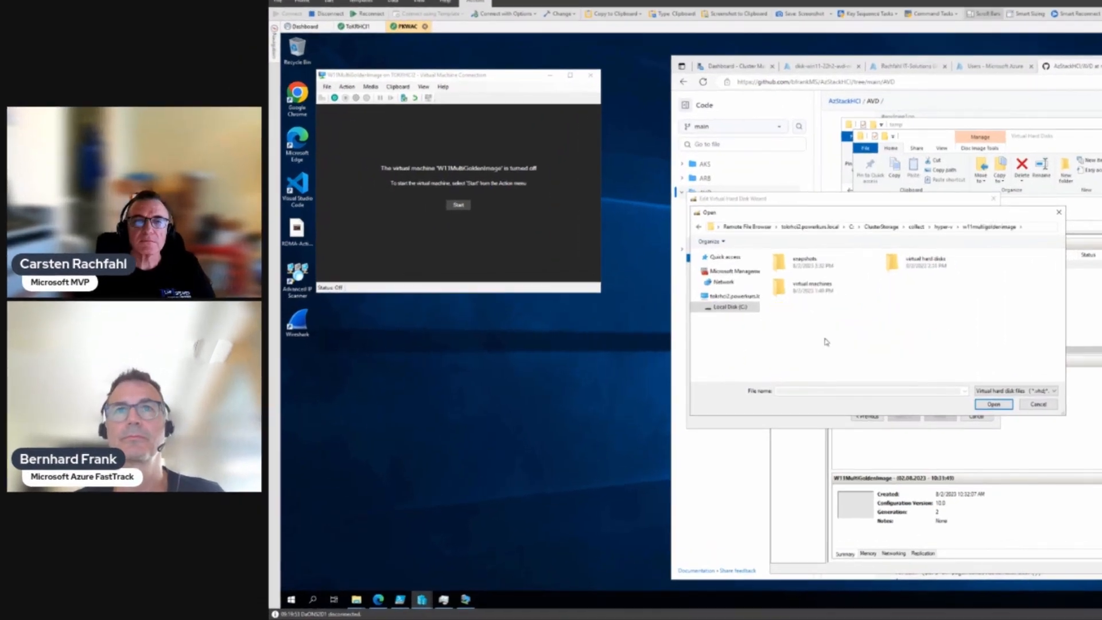
double_click(943, 265)
double_click(941, 266)
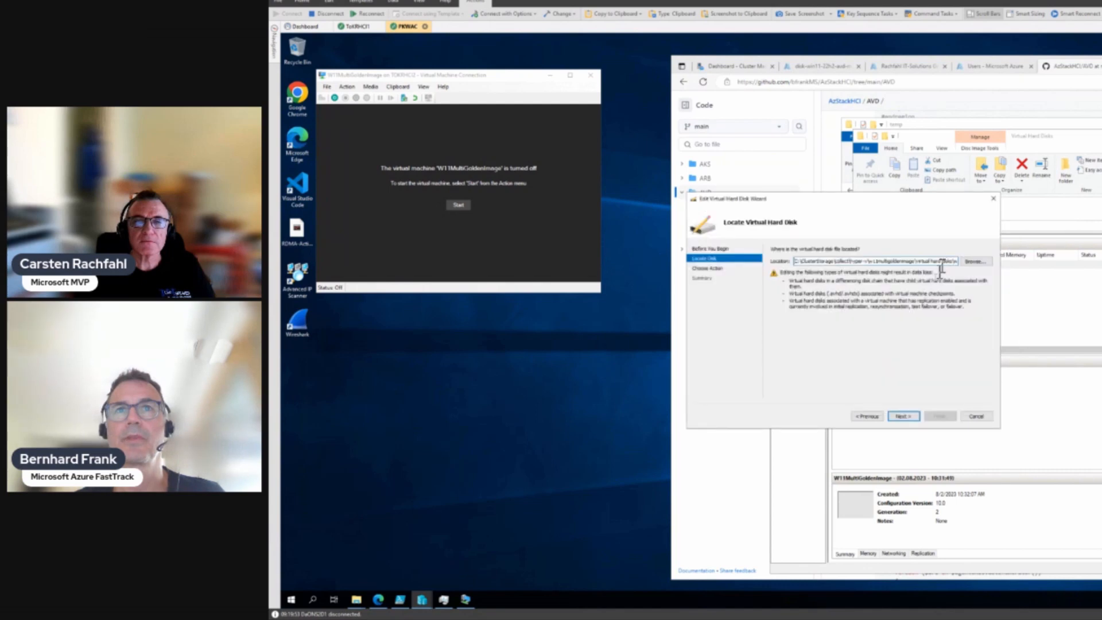
click(905, 416)
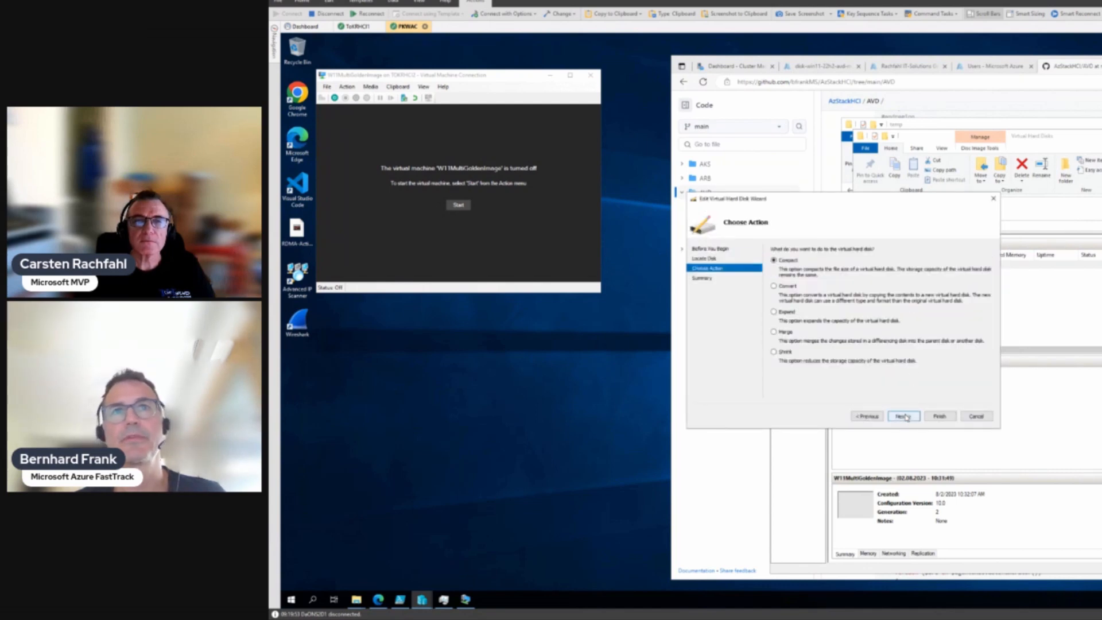
Step: Choose Merge, targeting a new virtual hard disk instead of the parent, and browse for its location
click(774, 333)
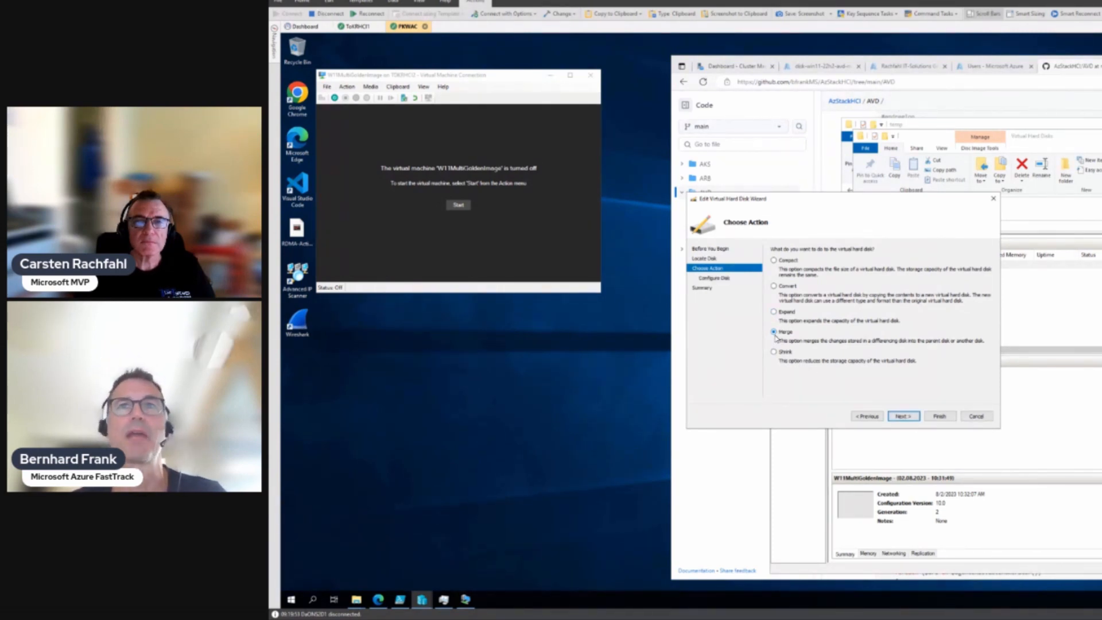
click(900, 421)
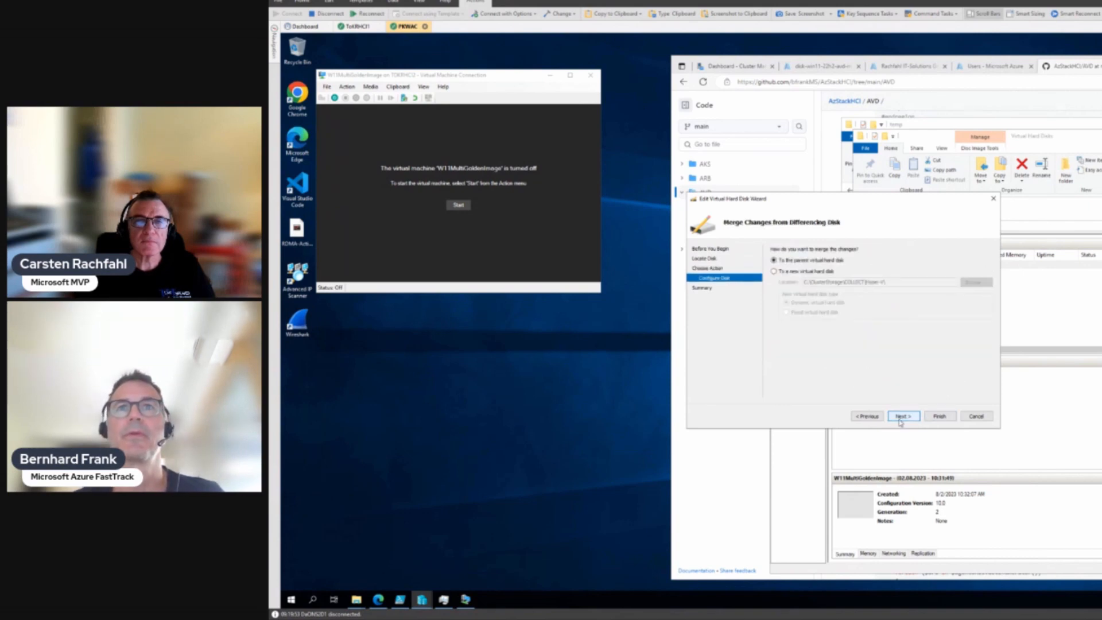
click(791, 271)
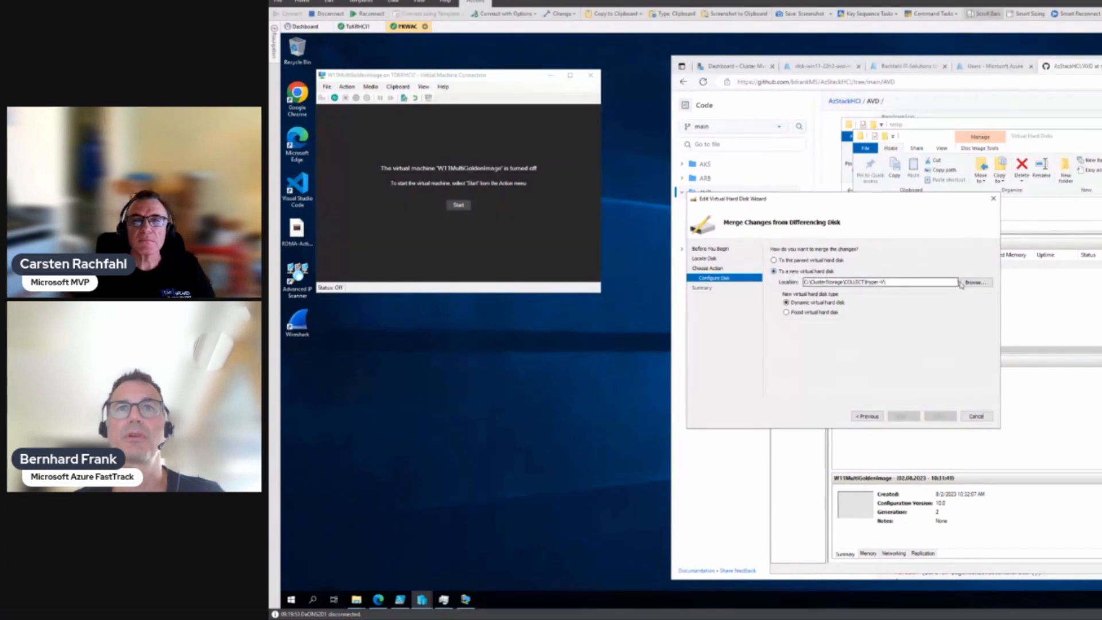
click(970, 282)
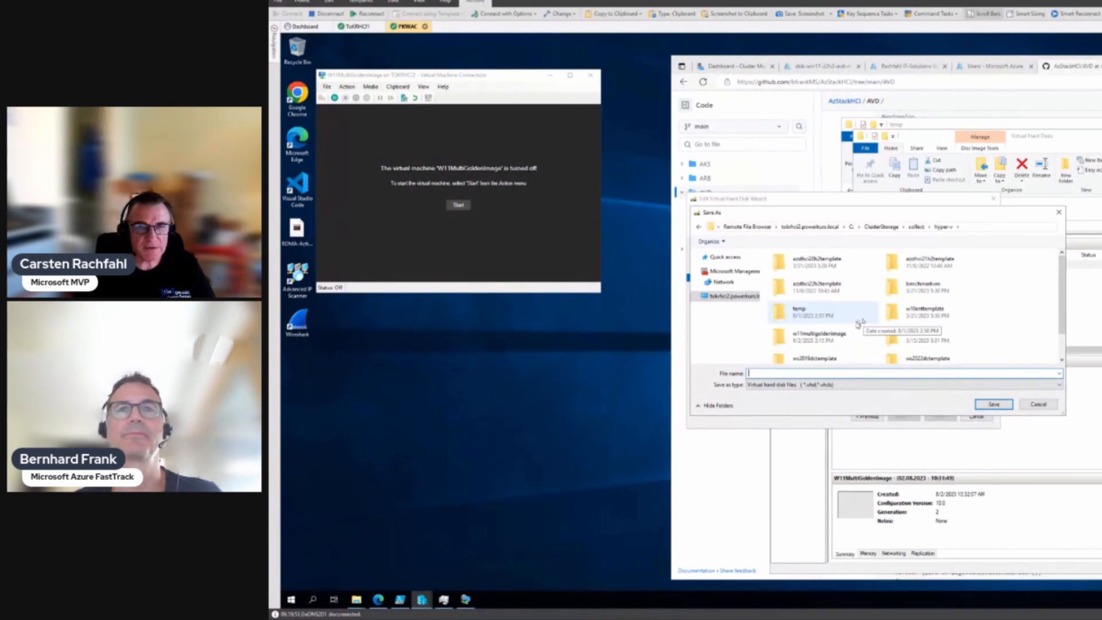
Step: Navigate the Save As dialog to C:\ClusterStorage\collect\images
click(822, 343)
double_click(822, 343)
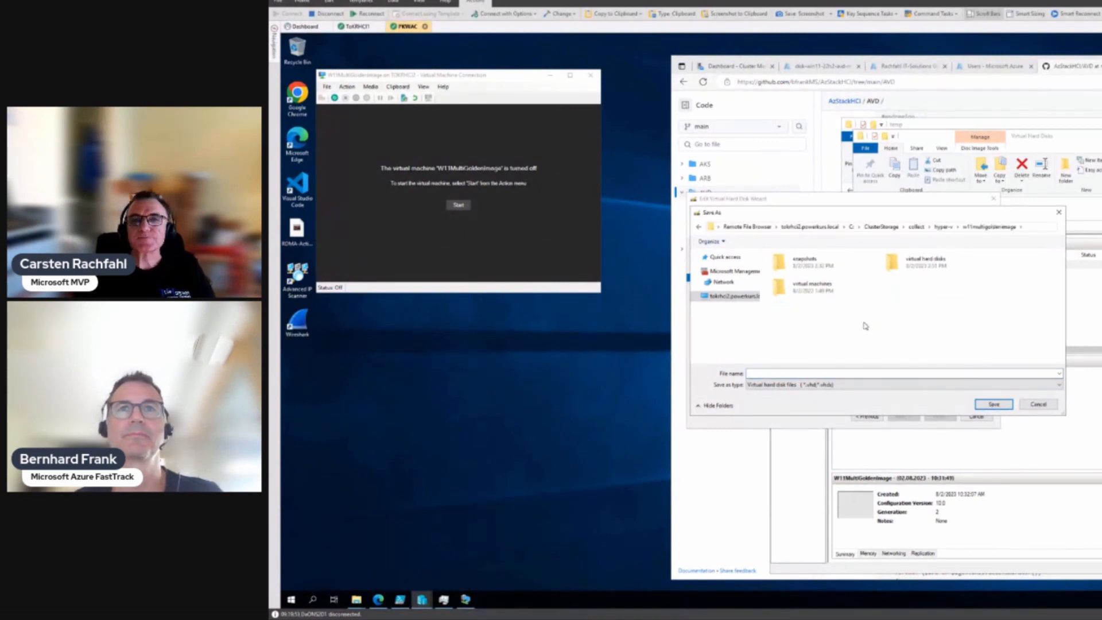
double_click(919, 259)
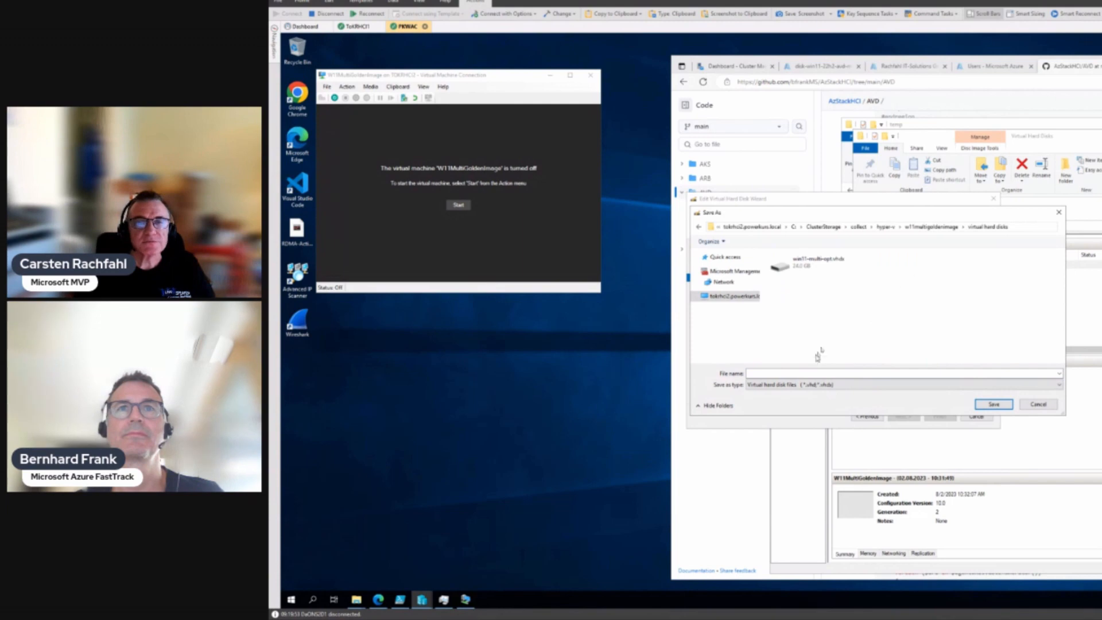
click(796, 373)
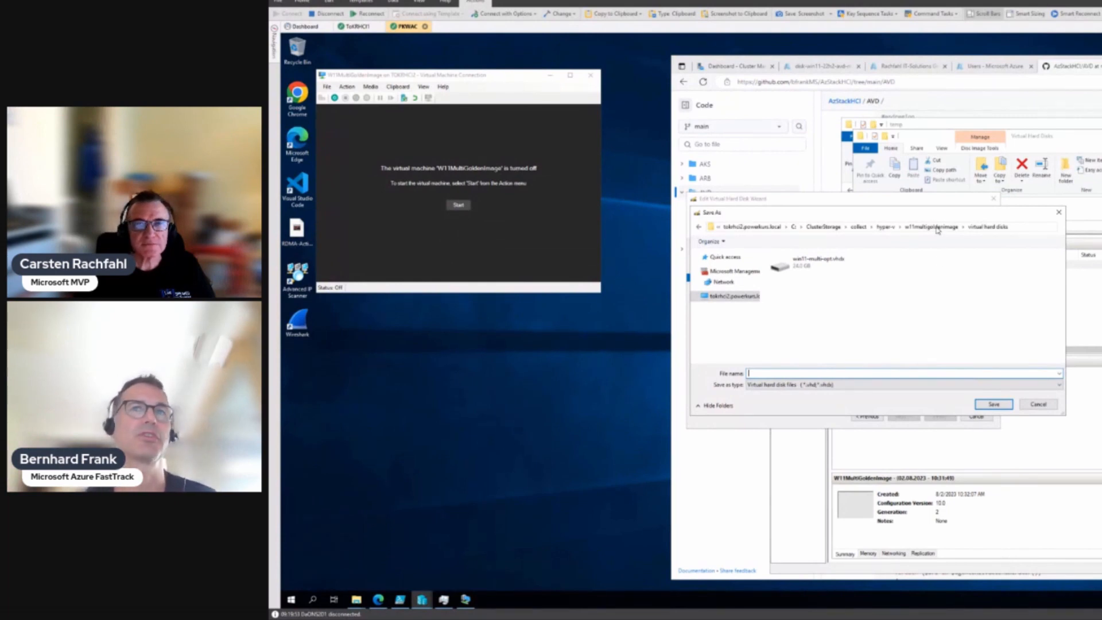
click(732, 296)
click(806, 276)
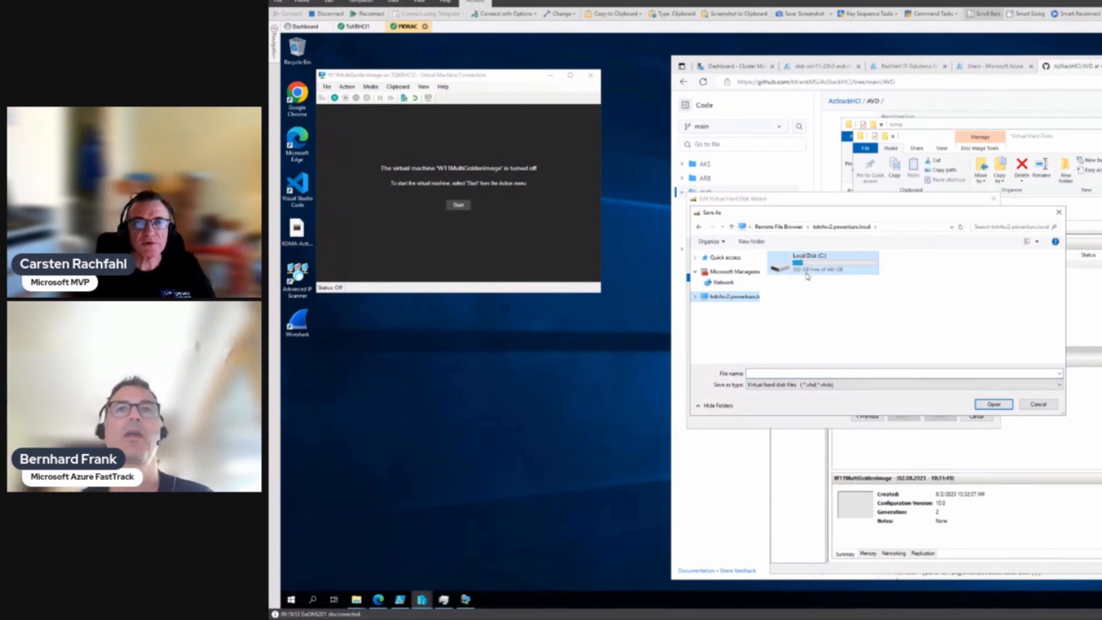
double_click(806, 276)
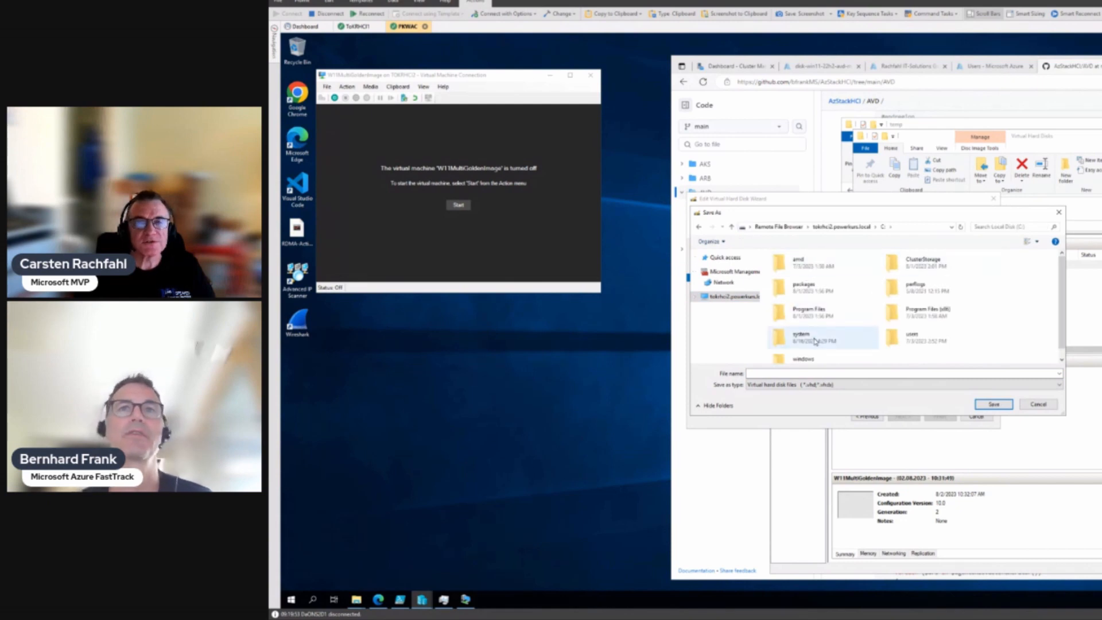
double_click(912, 263)
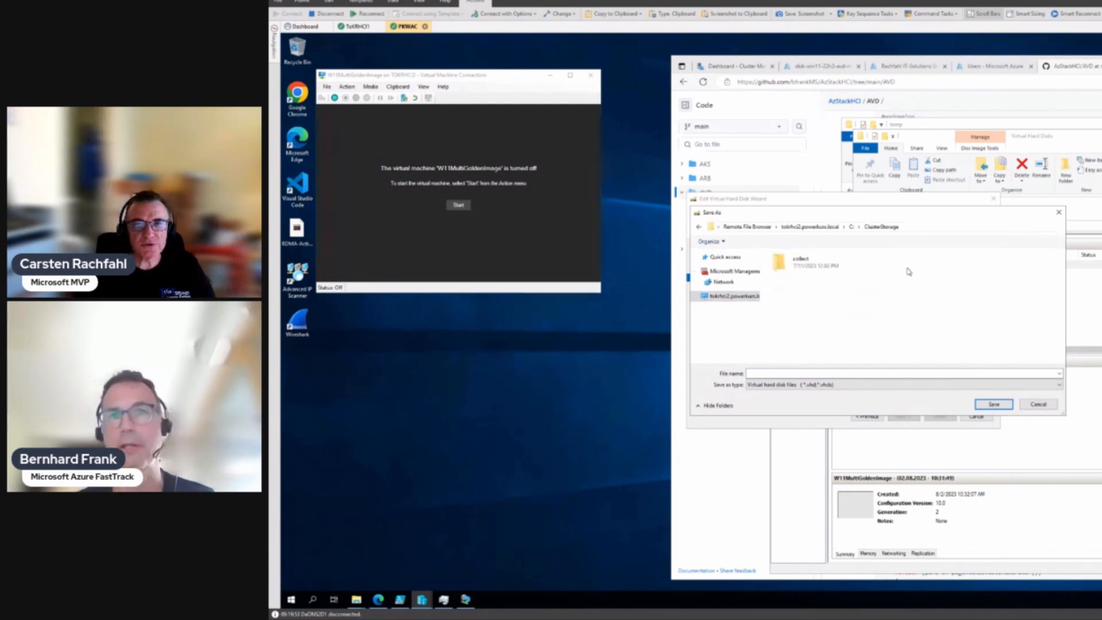
double_click(843, 274)
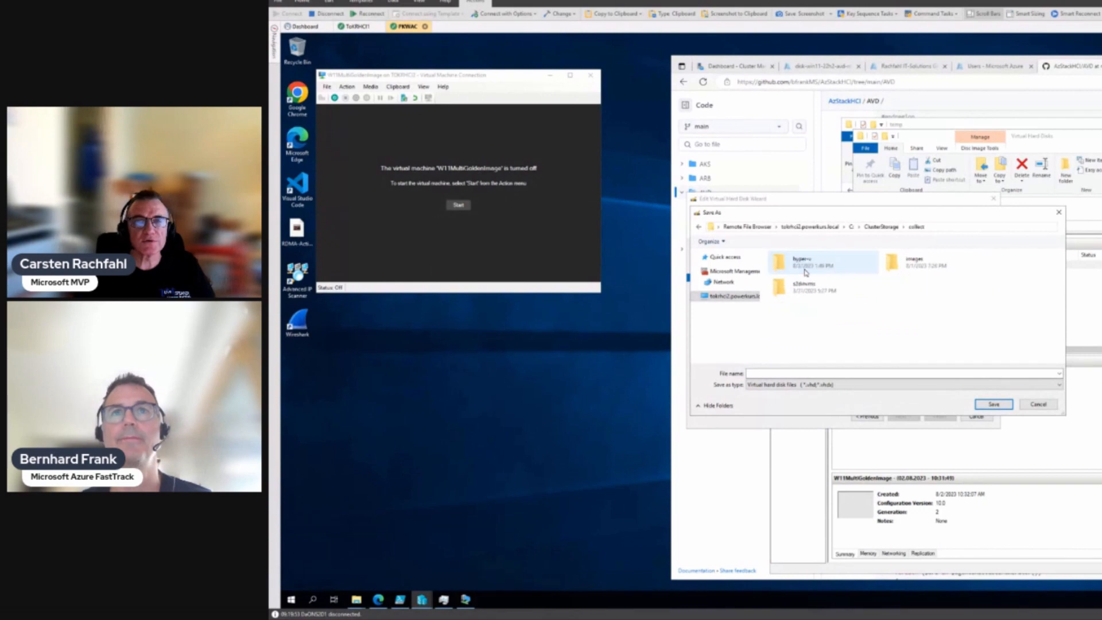
double_click(895, 263)
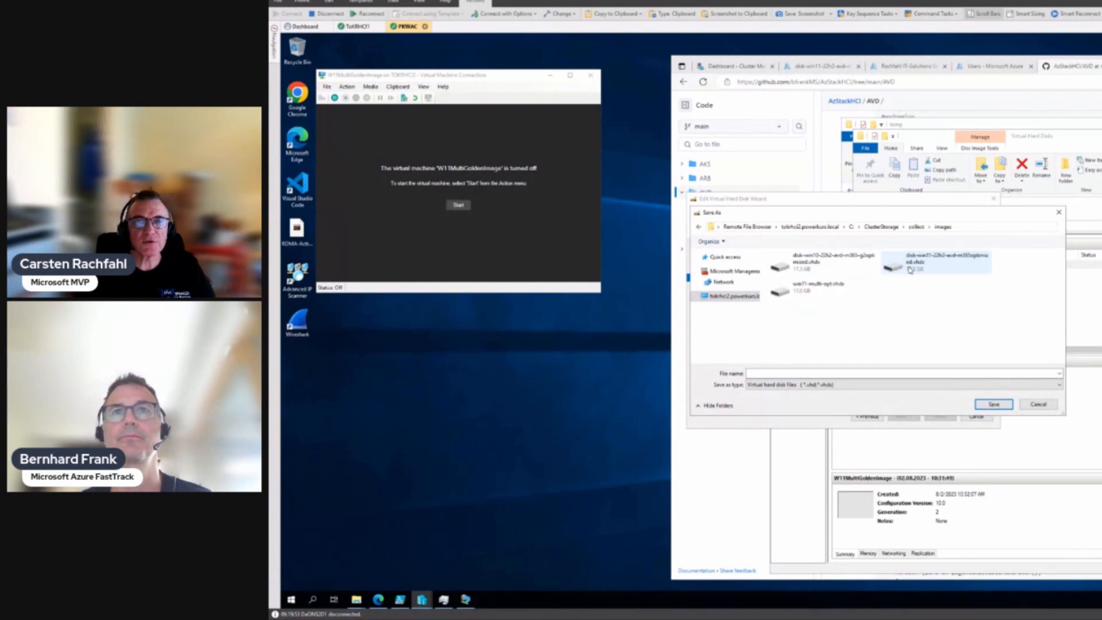
Step: Name the new disk sysprep-win11-multi-opt.vhdx, save it, and continue to the summary
click(804, 300)
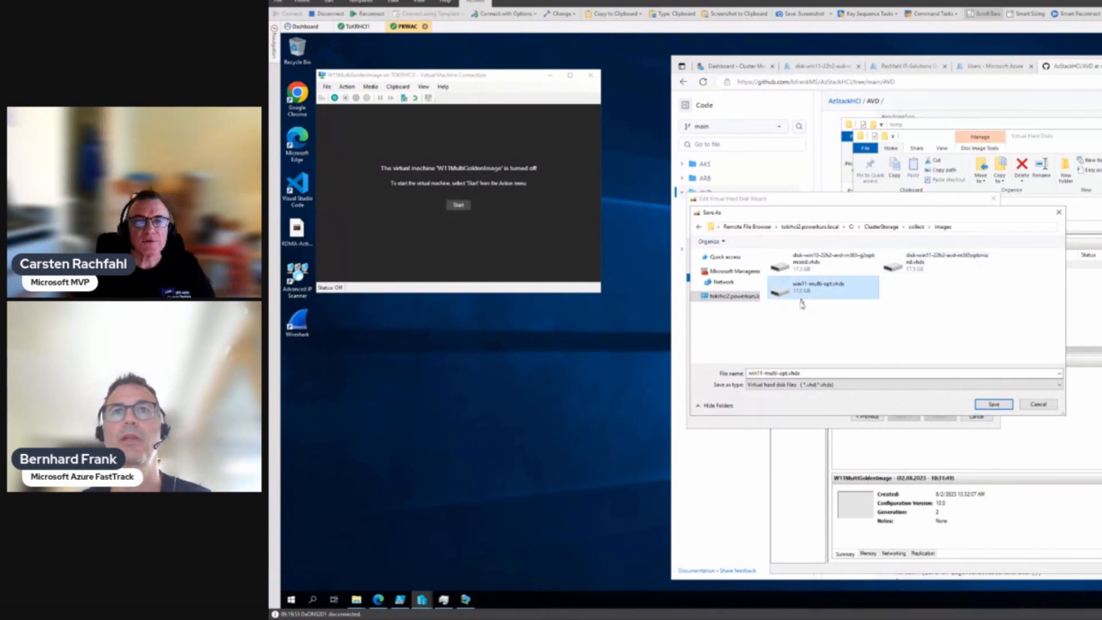
double_click(792, 372)
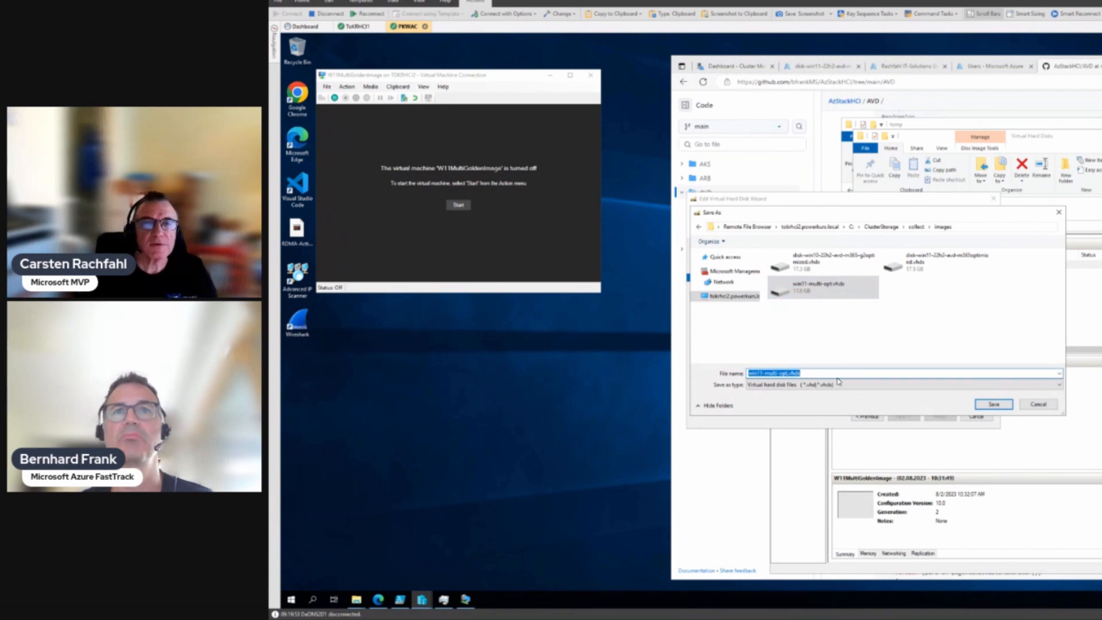
key(Home)
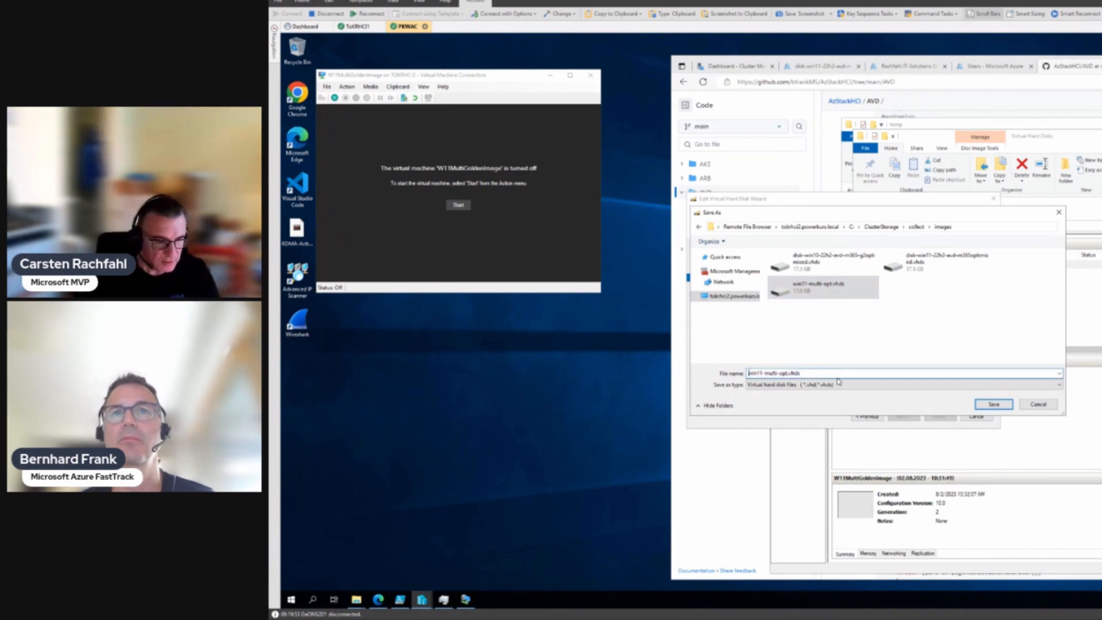
text(Sysprep)
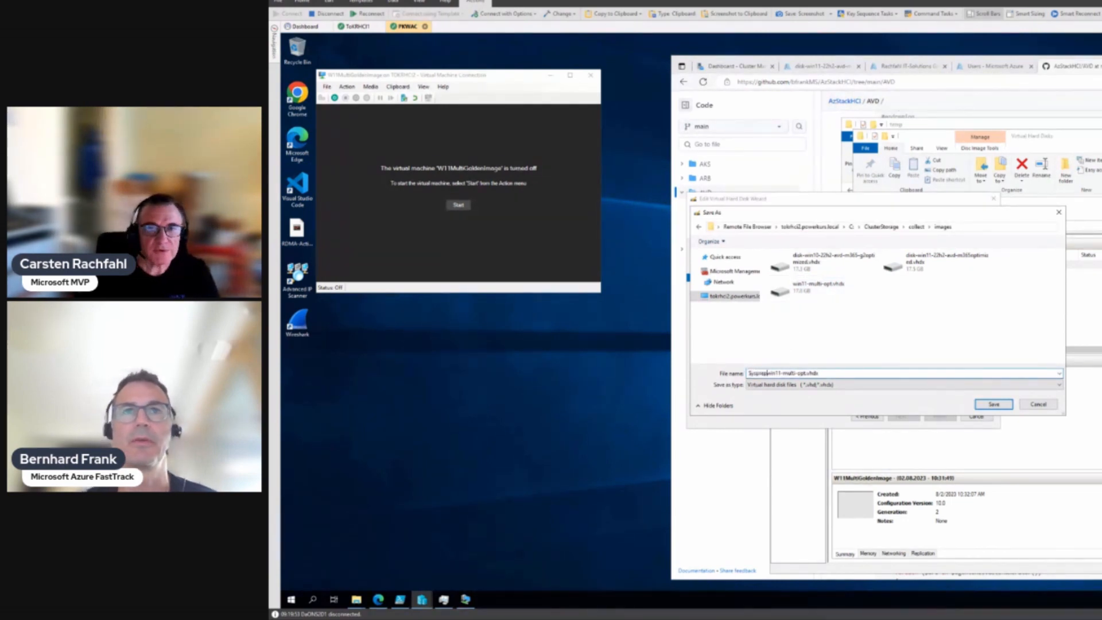
text(-)
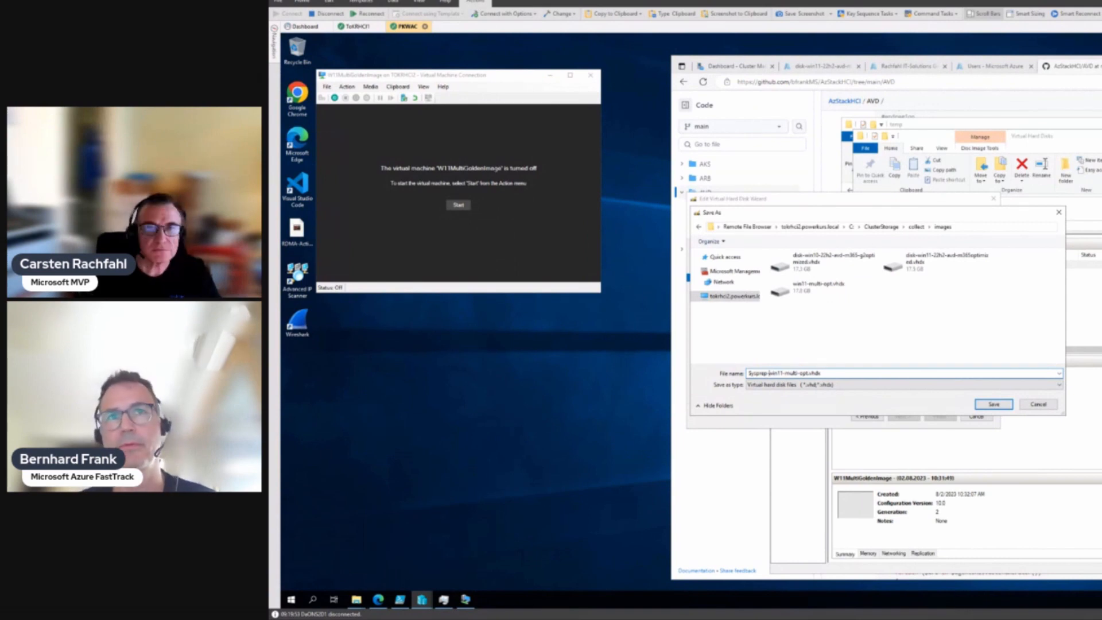
key(Delete)
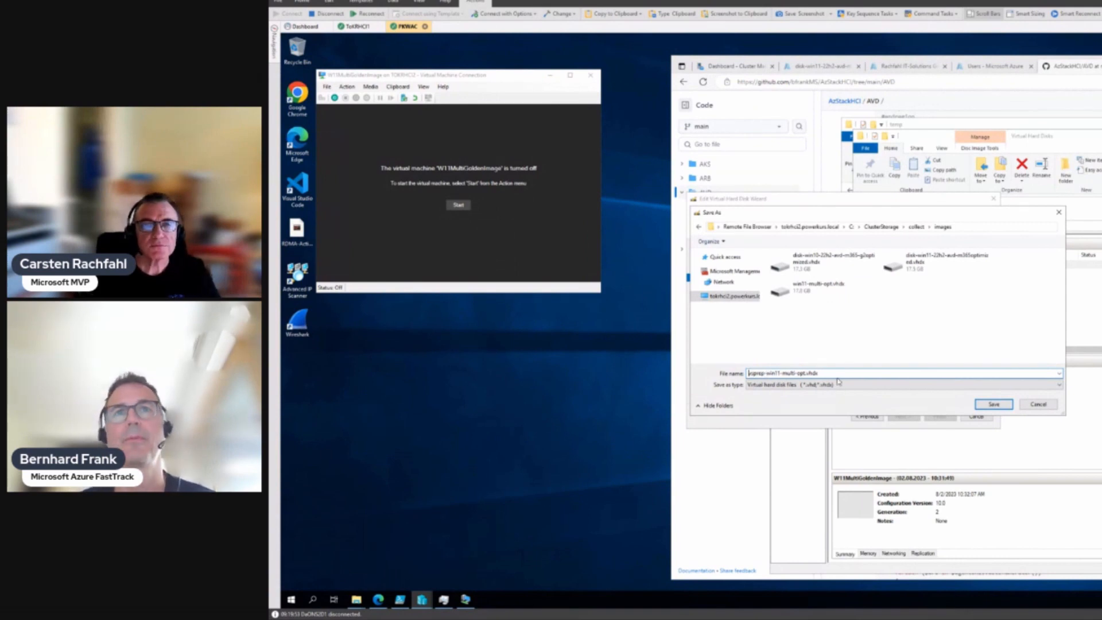
text(s)
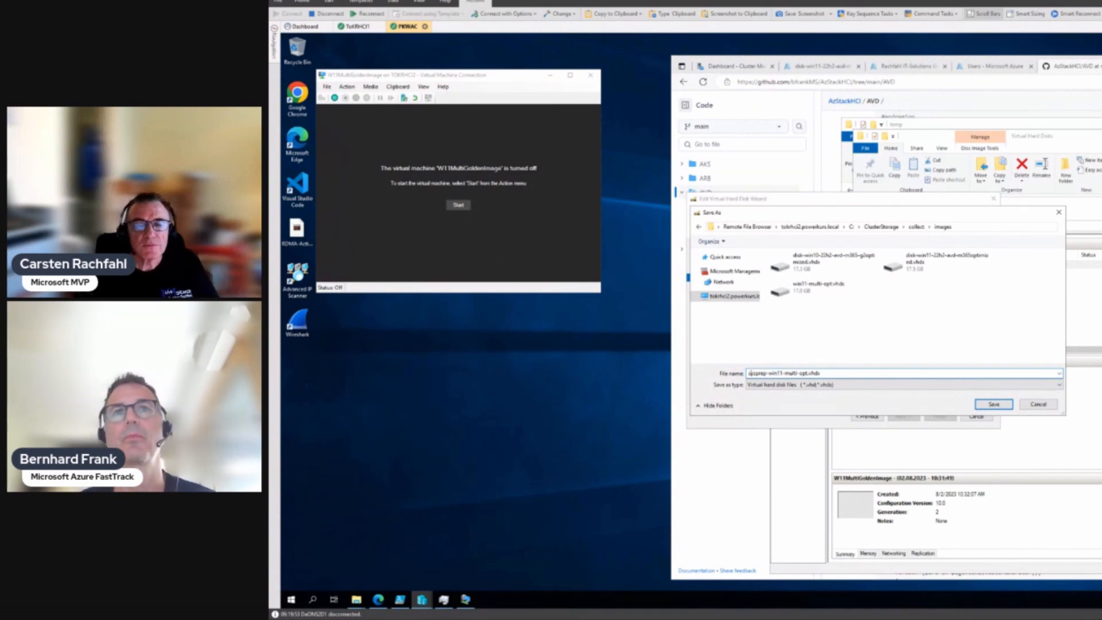
click(994, 405)
click(903, 416)
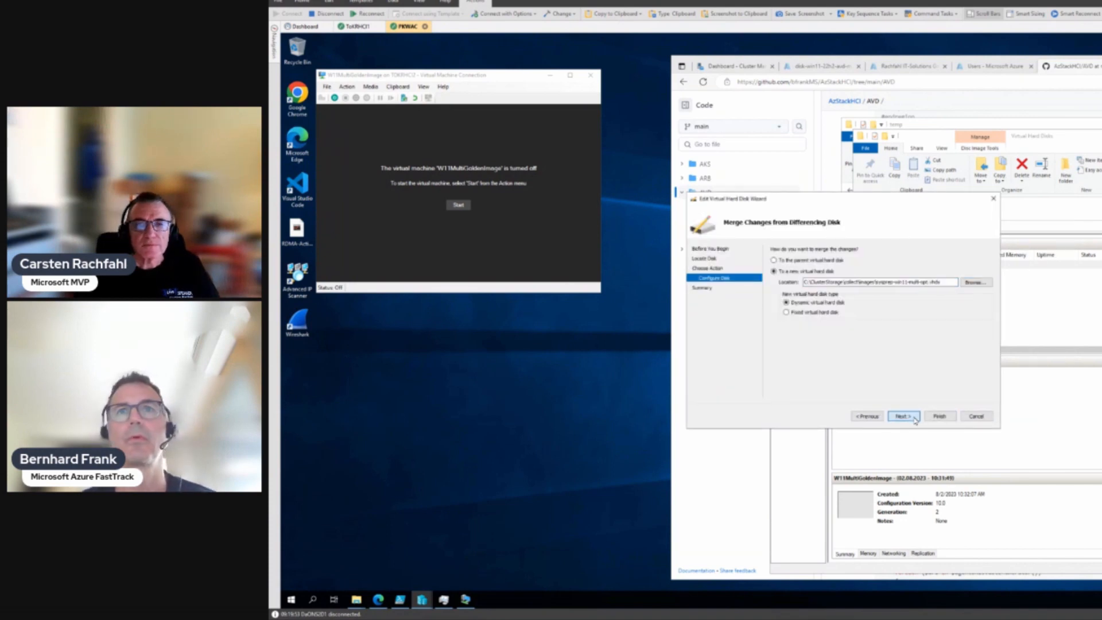
Step: Finish the wizard, merging the checkpoint into sysprep-win11-multi-opt.vhdx
click(927, 415)
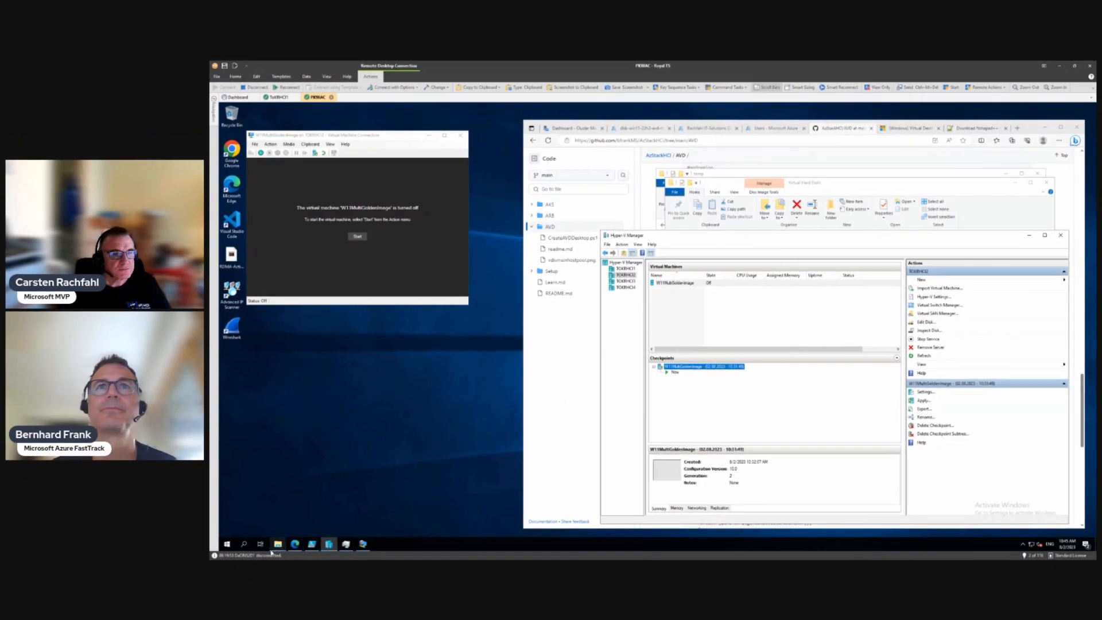
click(278, 544)
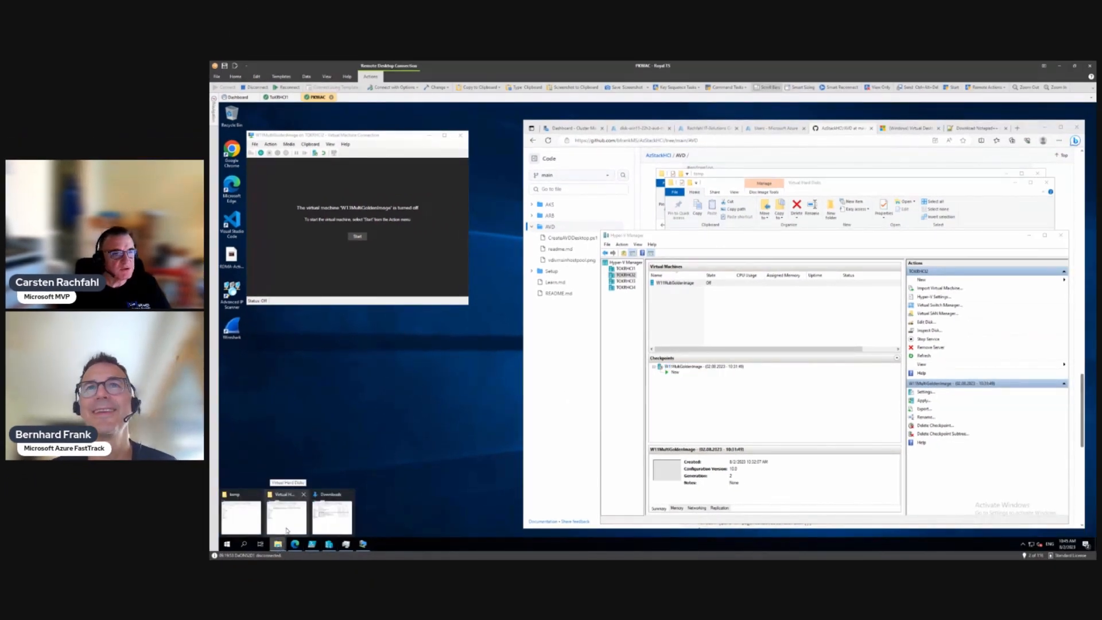
Step: Go to the COLLECT Images folder and select the new sysprep-win11-multi-opt.vhdx
click(287, 530)
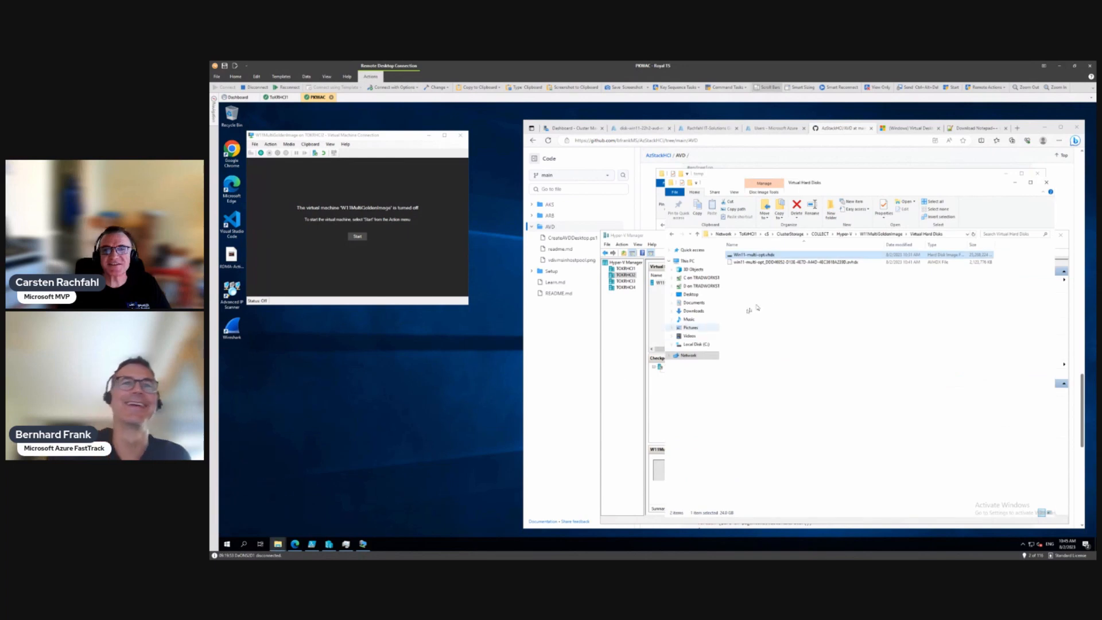
click(819, 234)
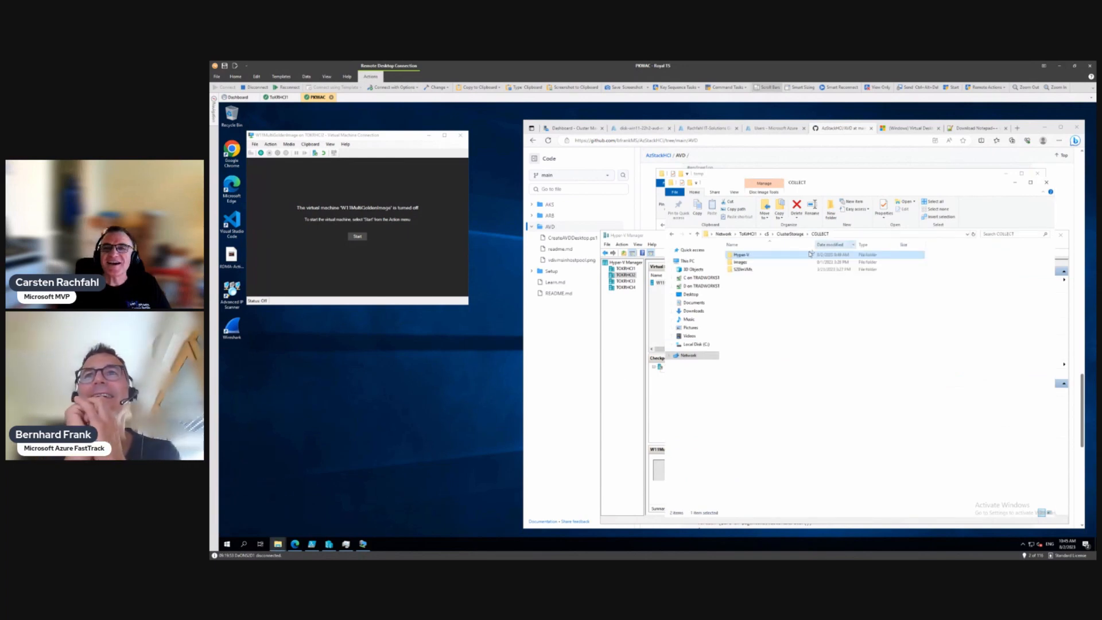
double_click(740, 262)
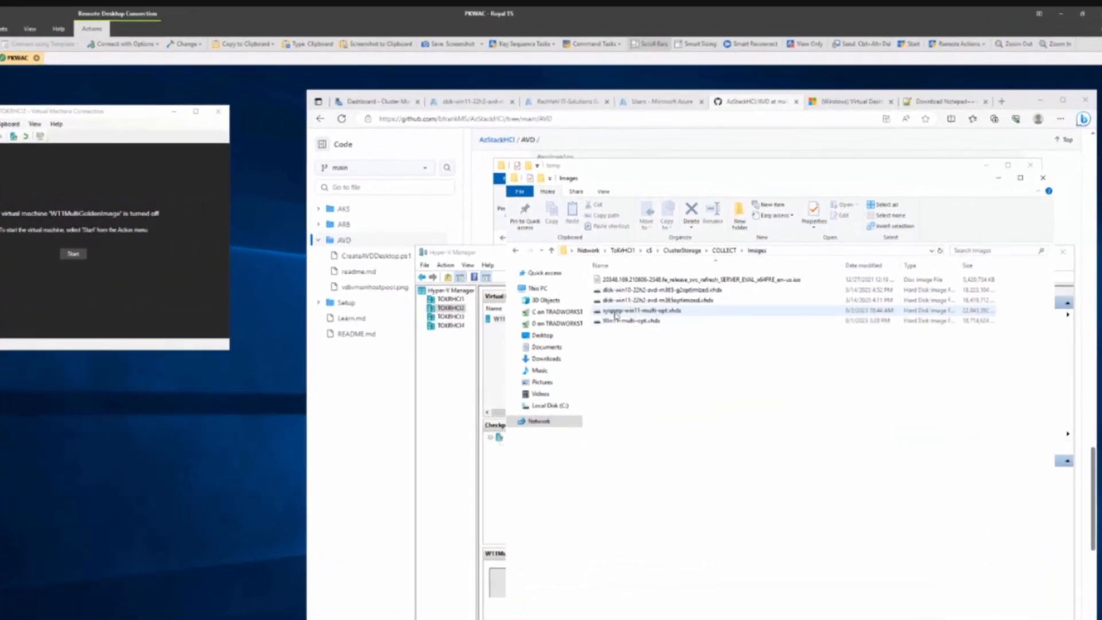
click(742, 277)
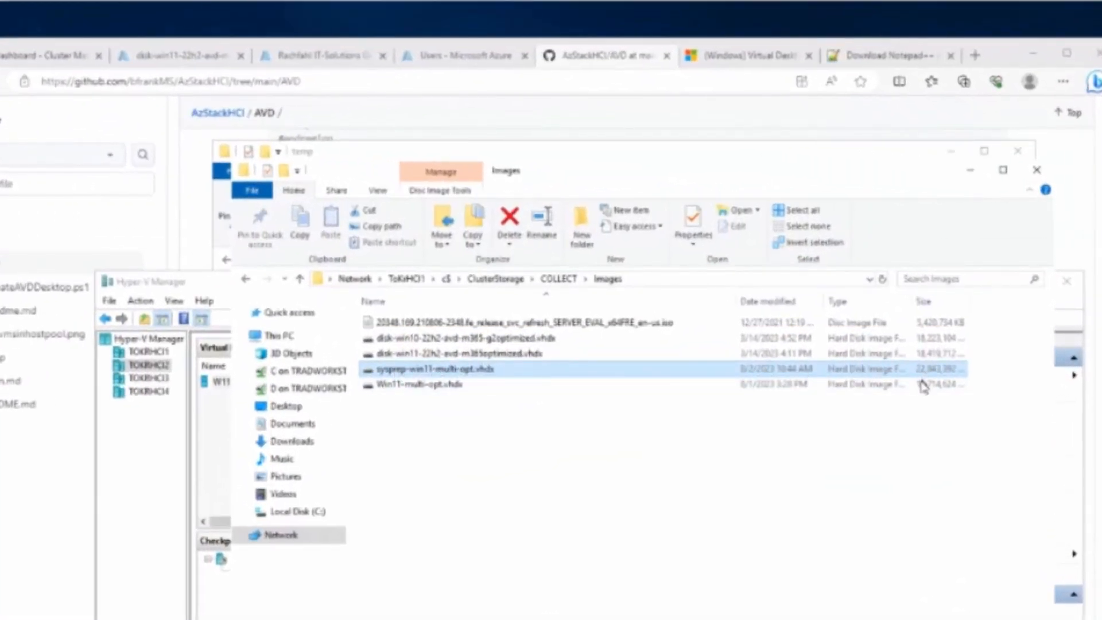